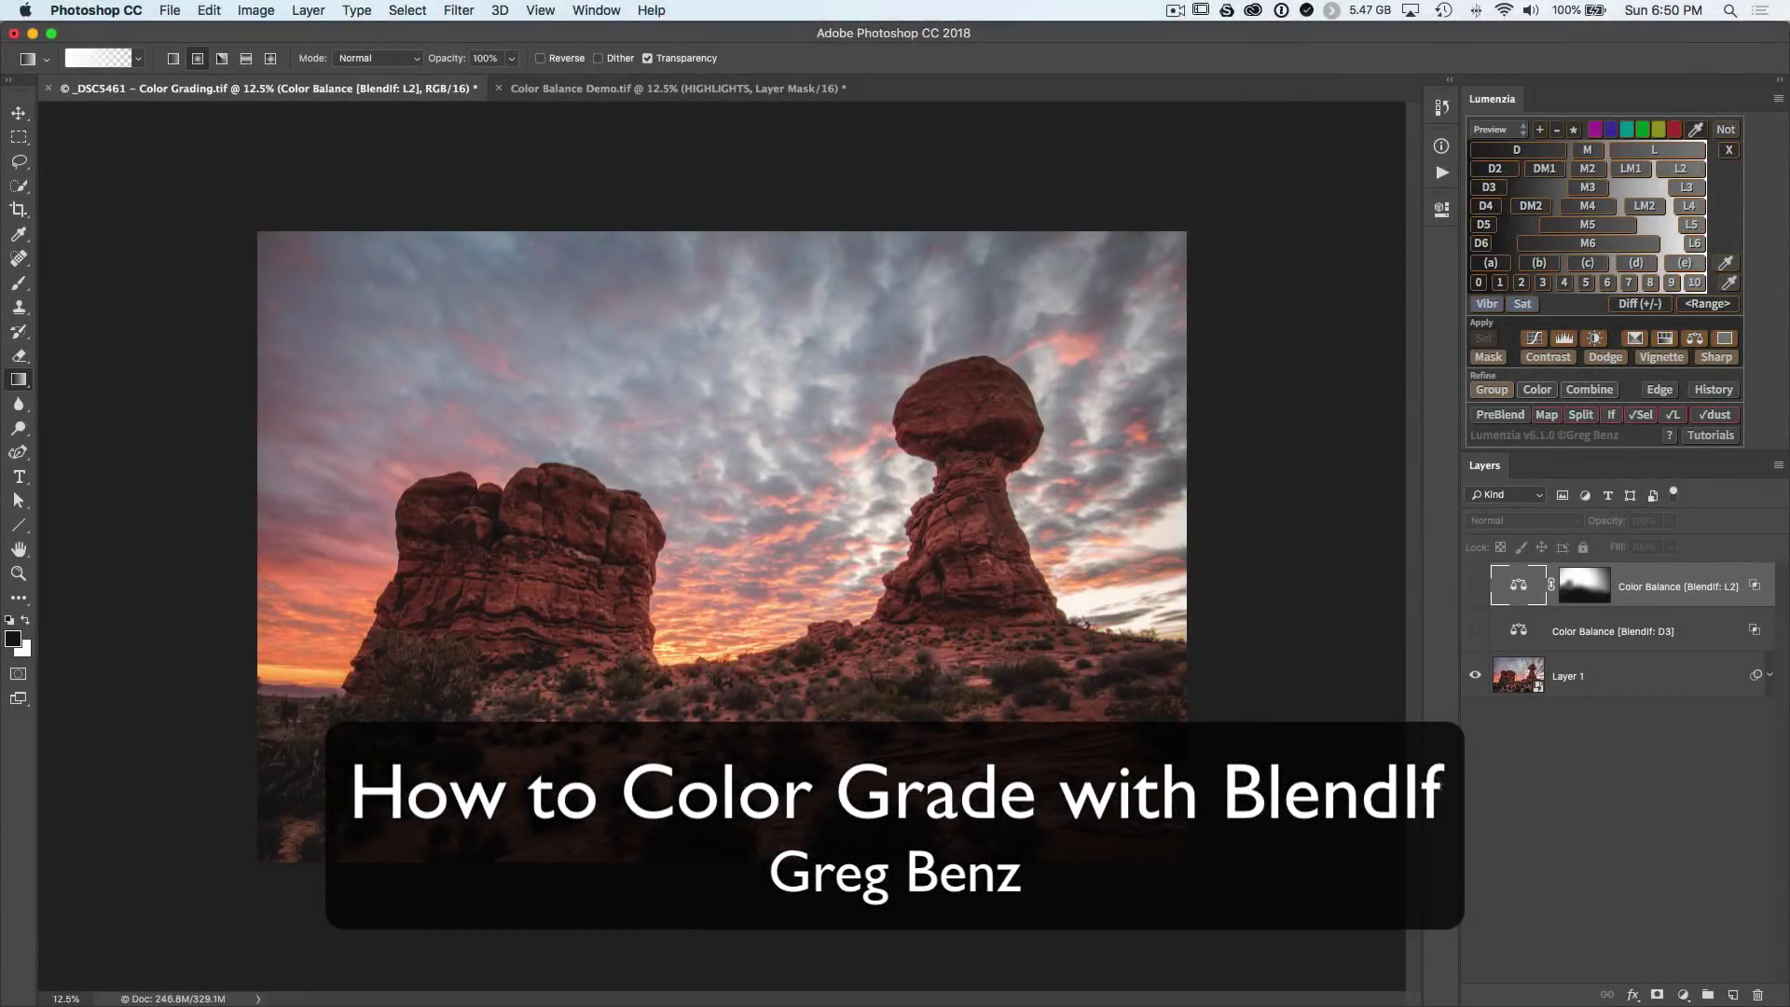
- Compare the original Balanced Rock photo with the pink Color Balance grading, ending with the grading visible
{"action": "left_click", "coordinate": [1474, 677], "text": "alt"}
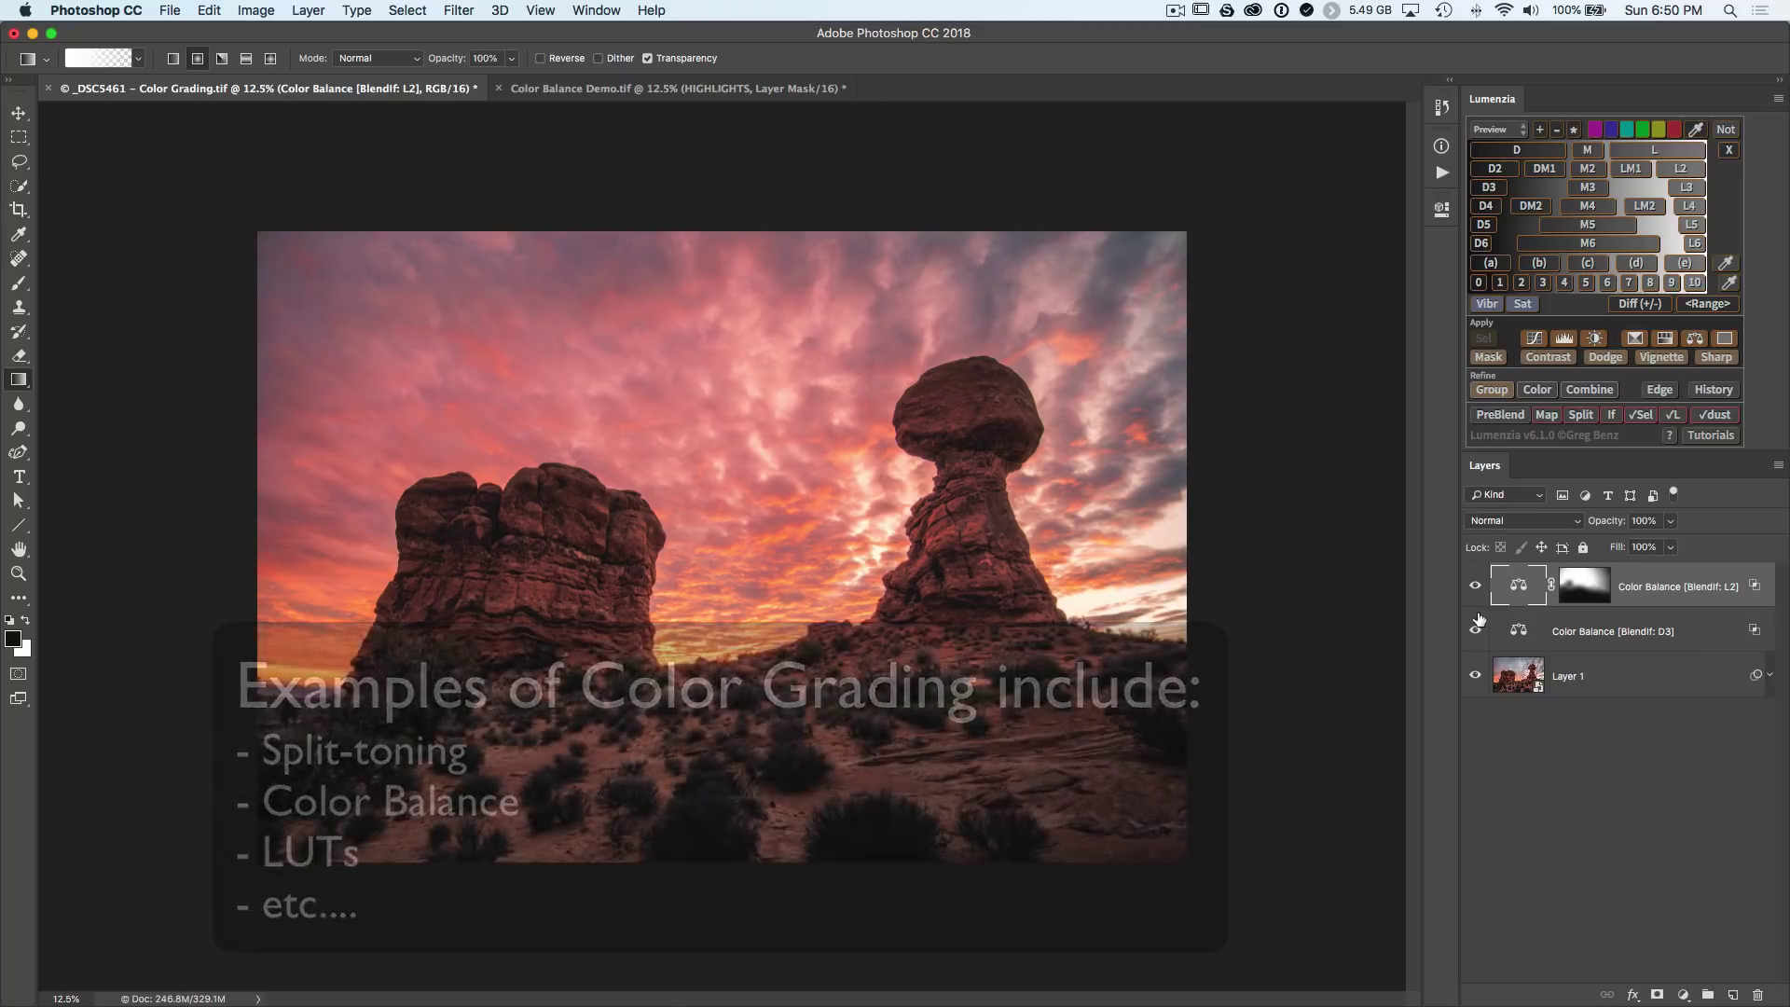
{"action": "left_click", "coordinate": [1474, 673], "text": "alt"}
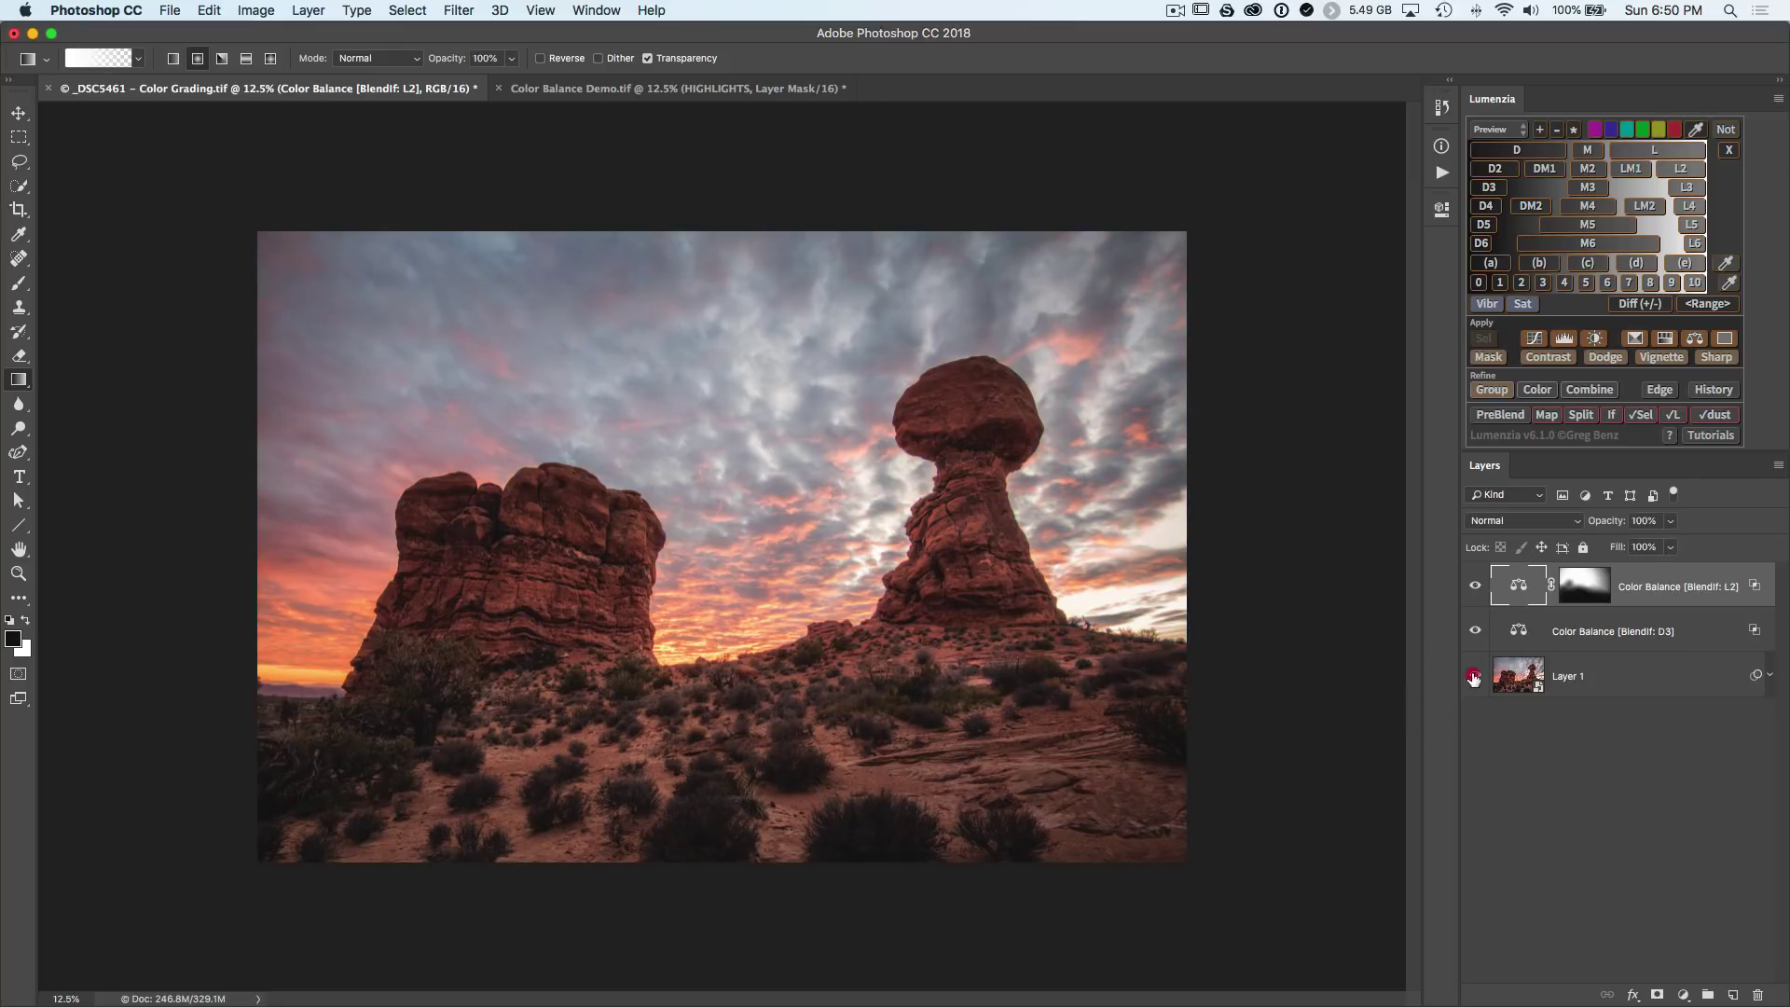
{"action": "left_click", "coordinate": [1474, 673], "text": "alt"}
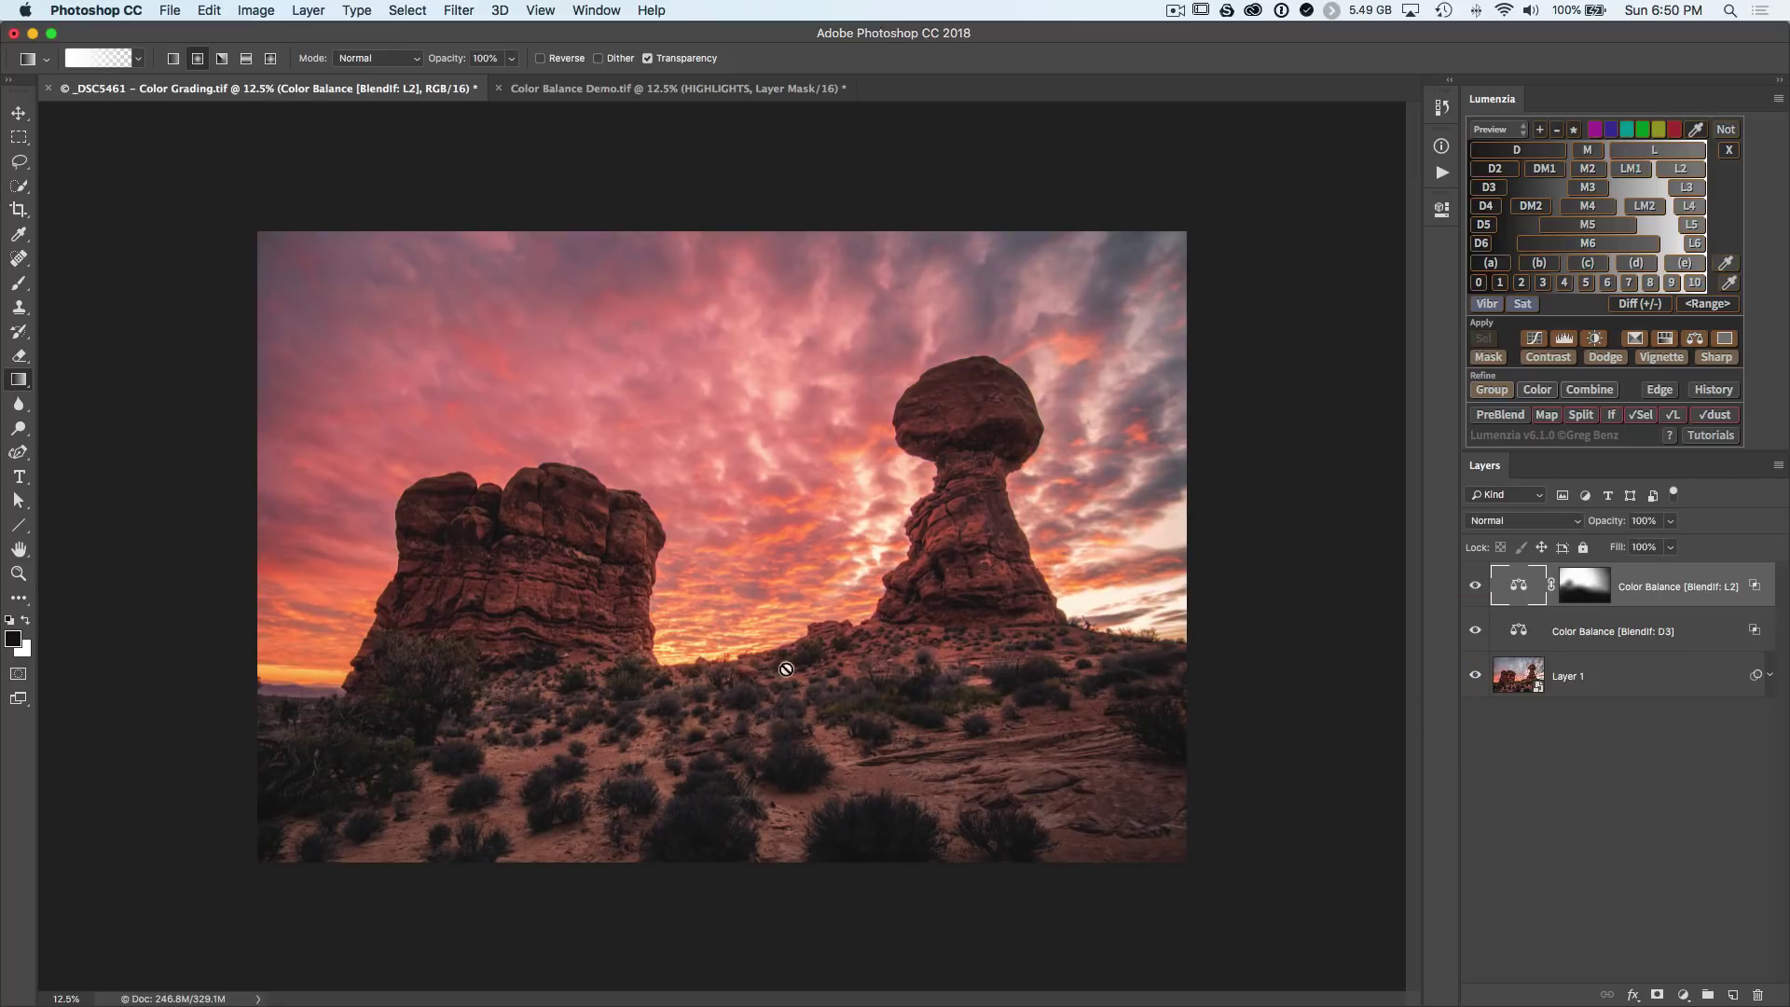
{"action": "left_click", "coordinate": [1473, 683], "text": "alt"}
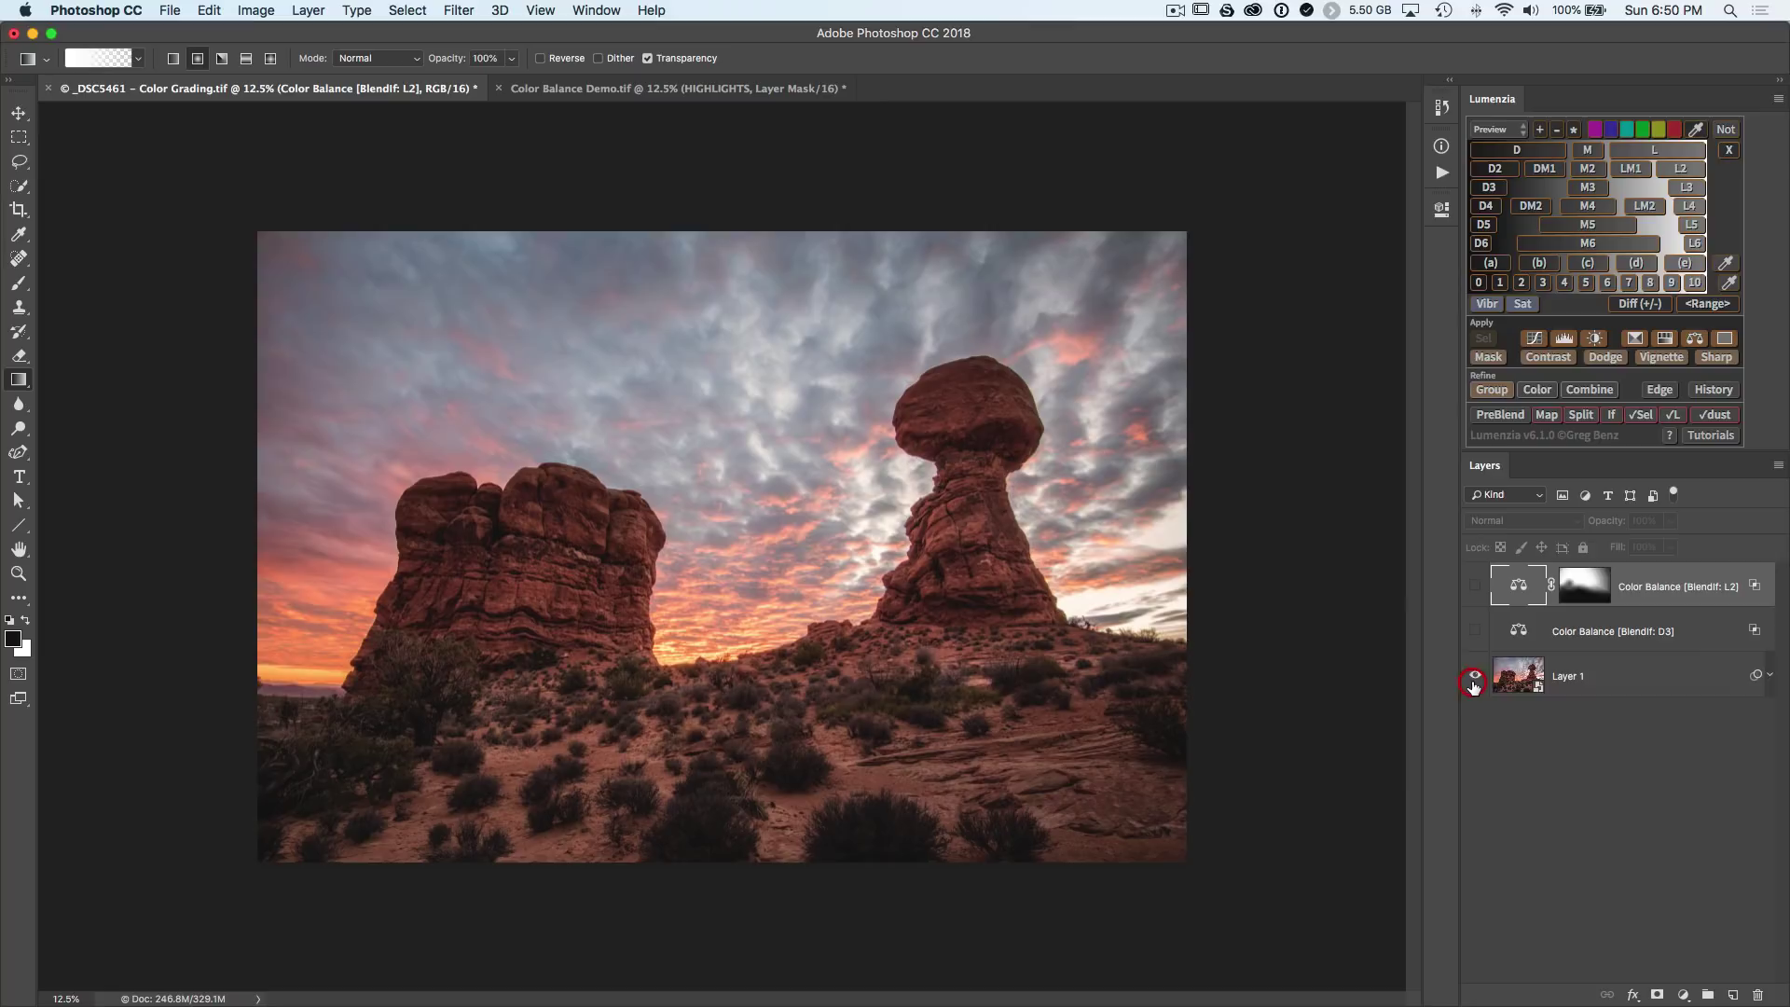
{"action": "left_click", "coordinate": [1474, 684], "text": "alt"}
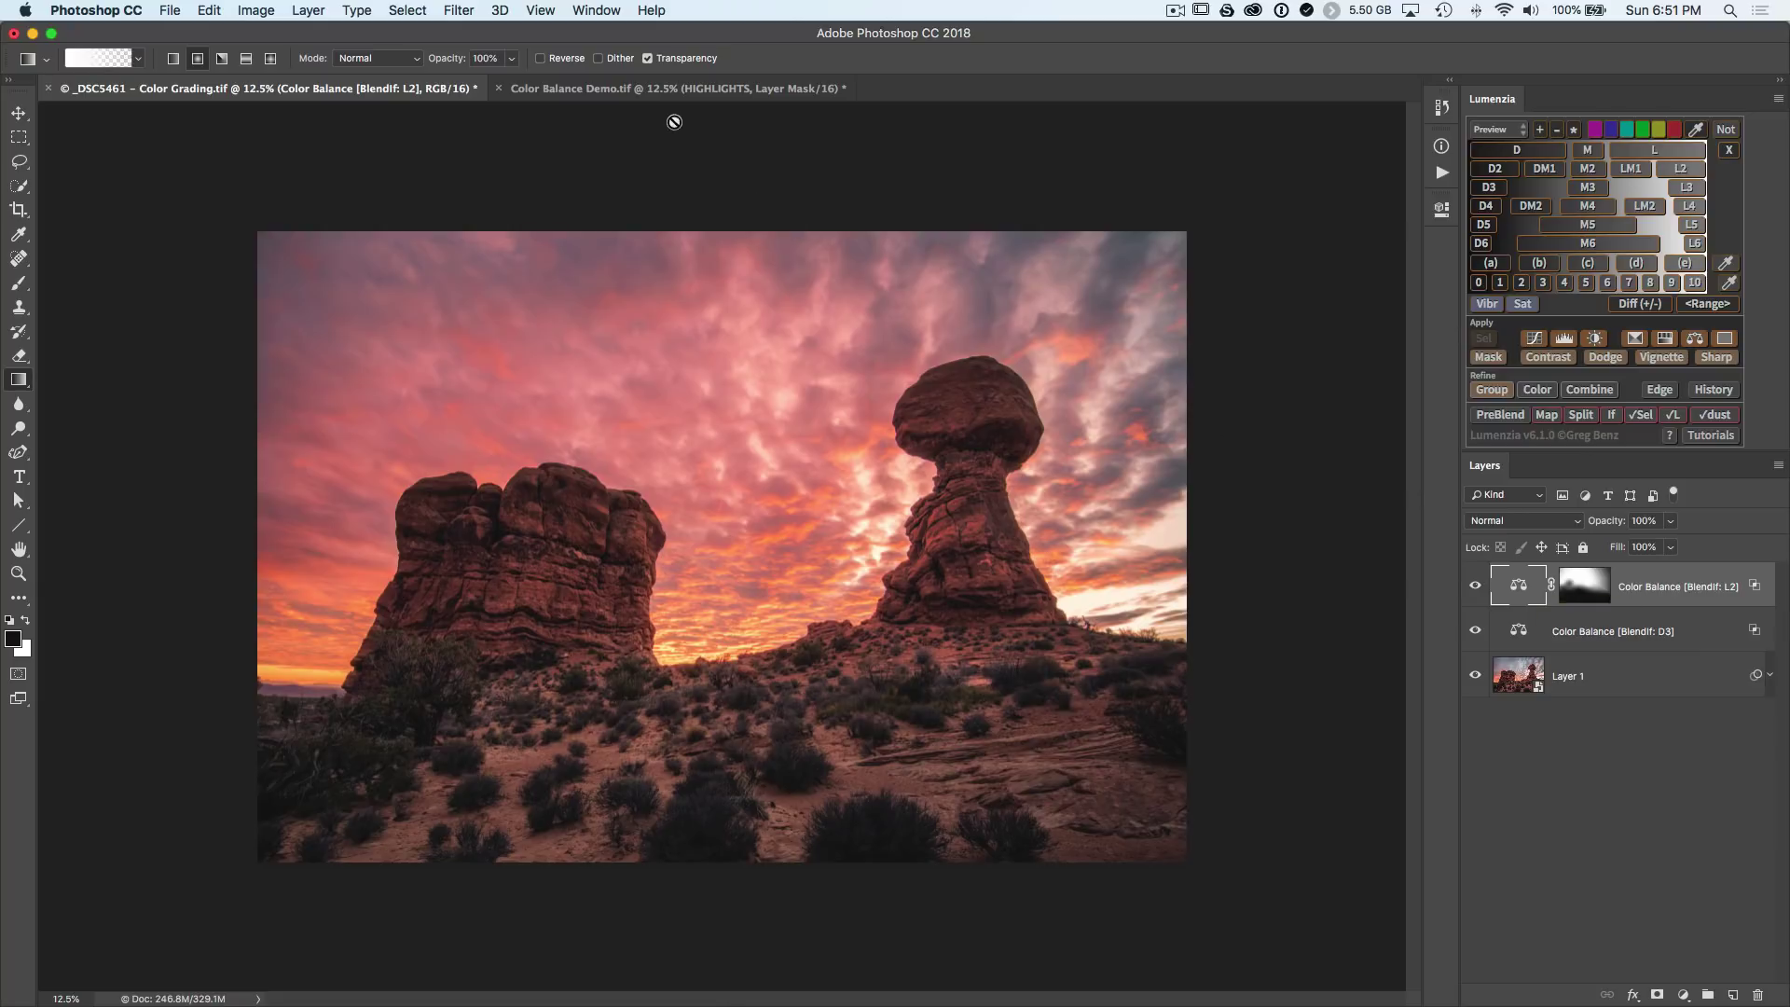
- Switch to Color Balance Demo.tif and show the Red group tints and the Highlights/Midtones/Shadows labels
{"action": "left_click", "coordinate": [650, 93]}
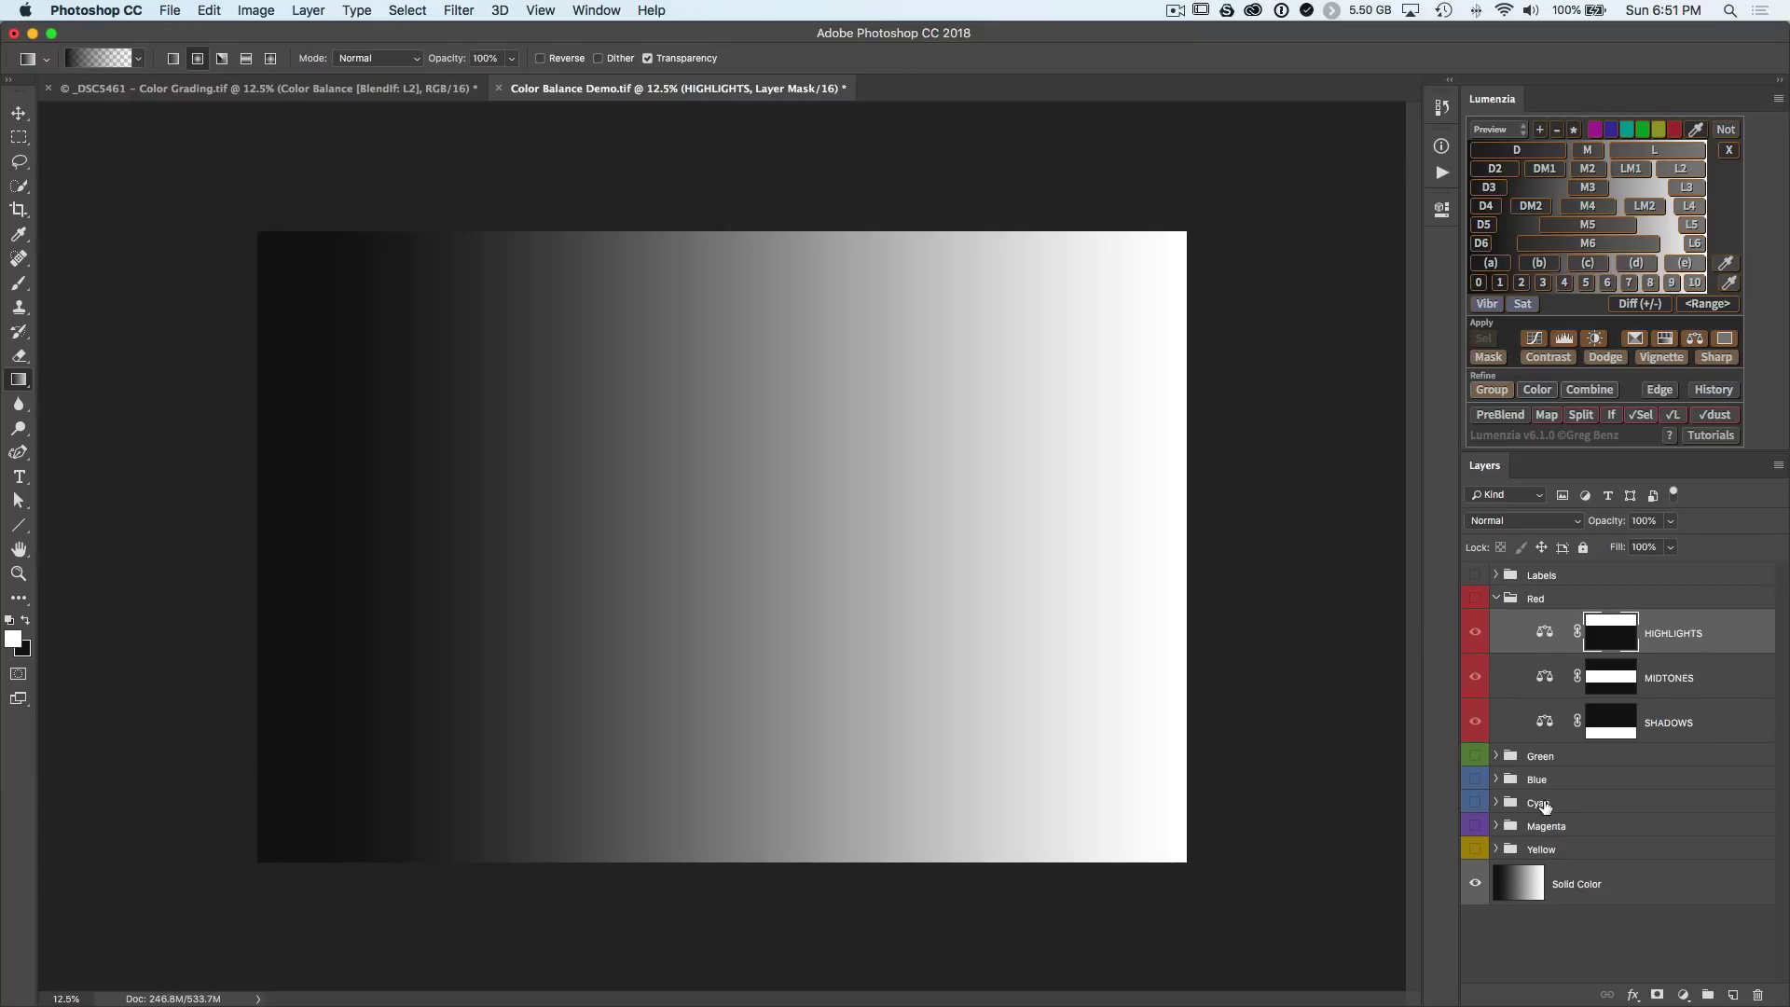
{"action": "left_click", "coordinate": [1475, 602]}
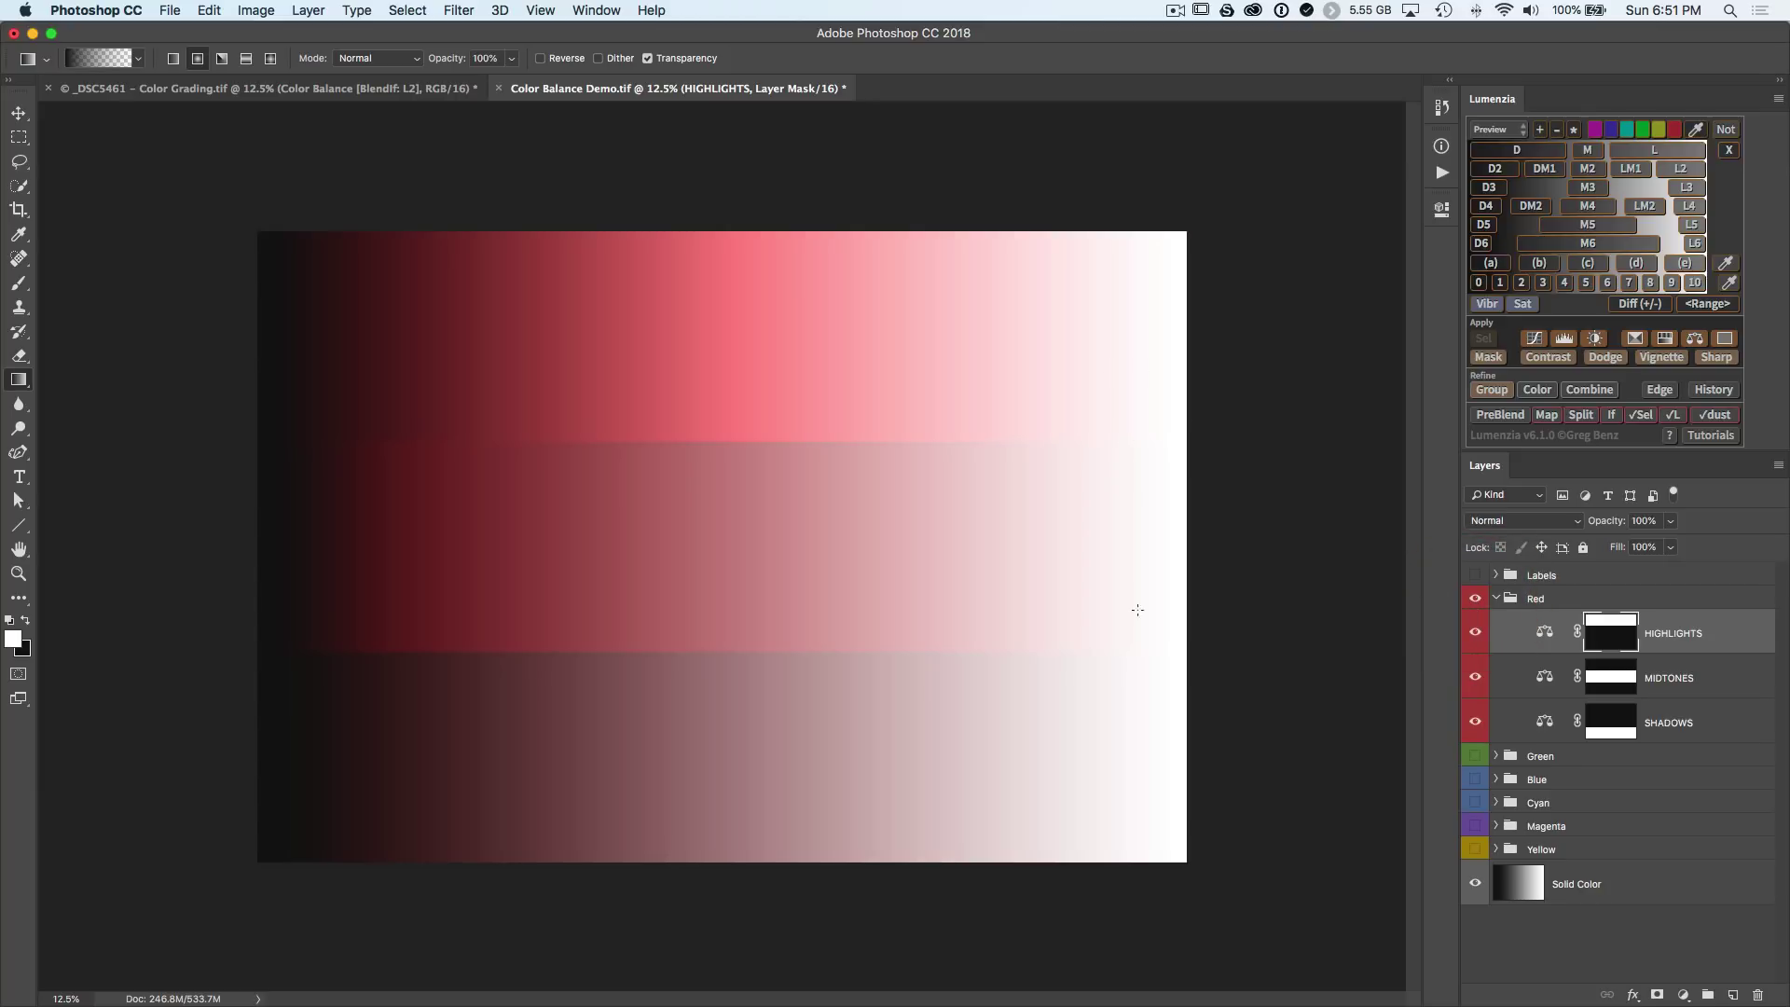
{"action": "left_click", "coordinate": [1475, 575]}
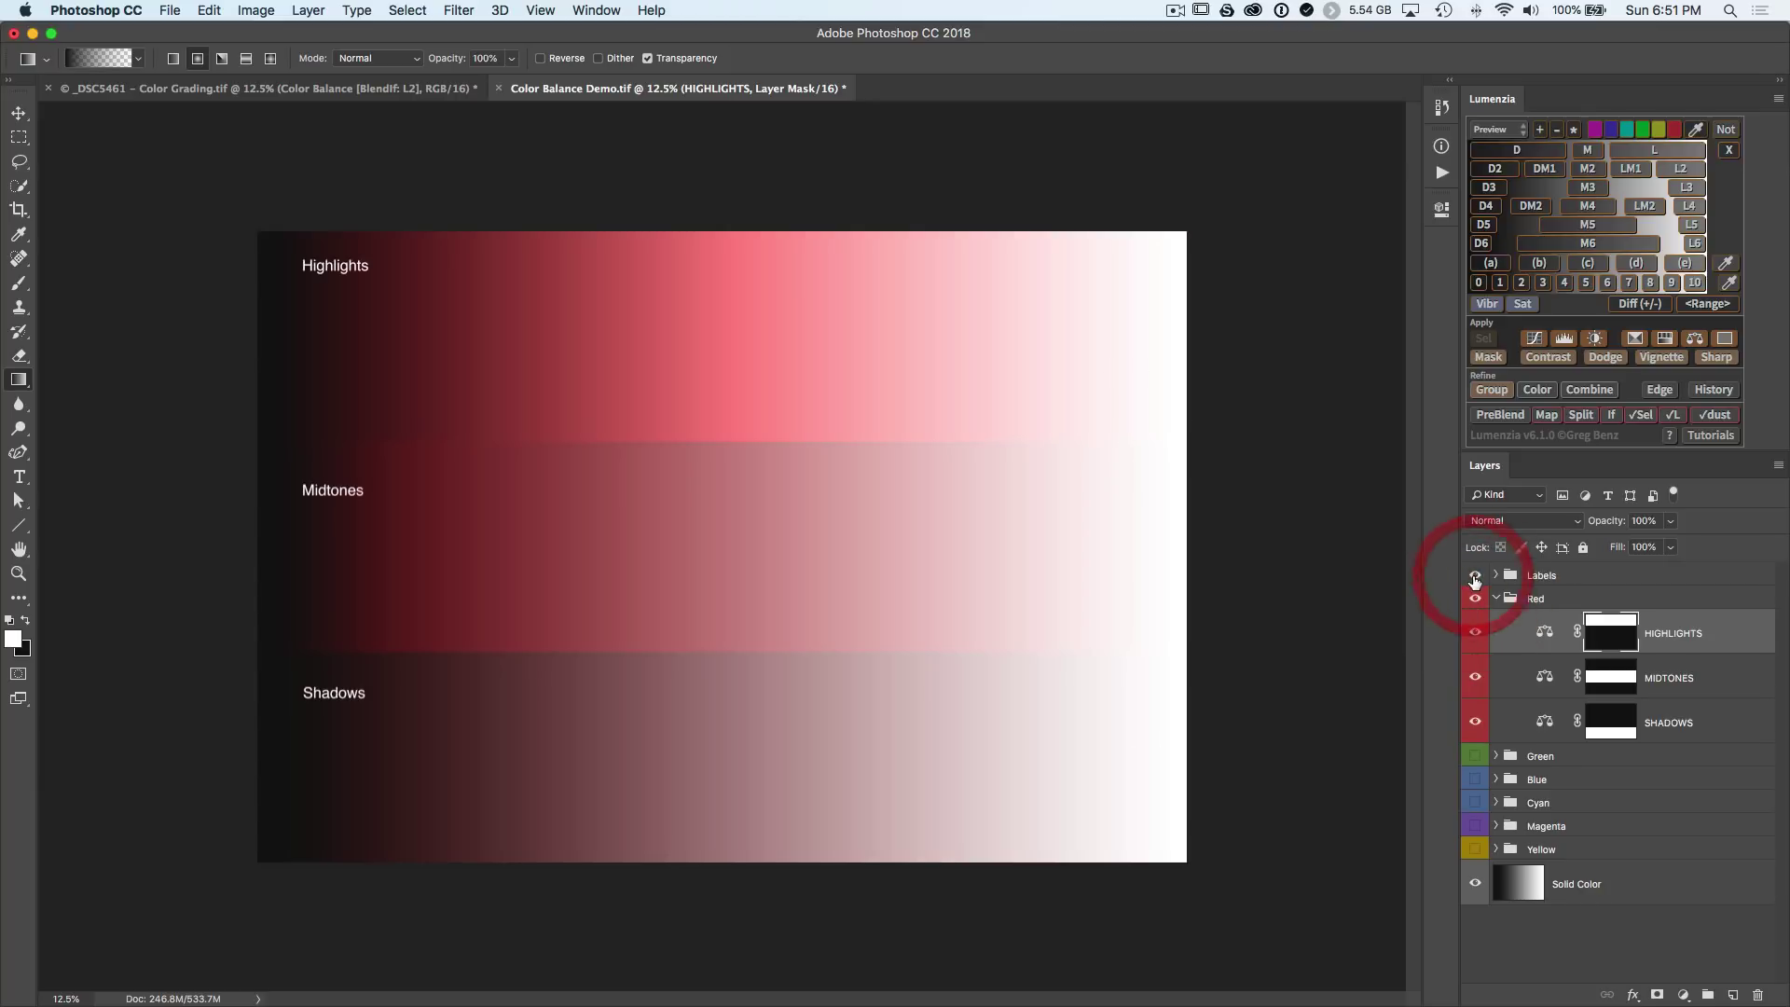
{"action": "double_click", "coordinate": [1544, 633]}
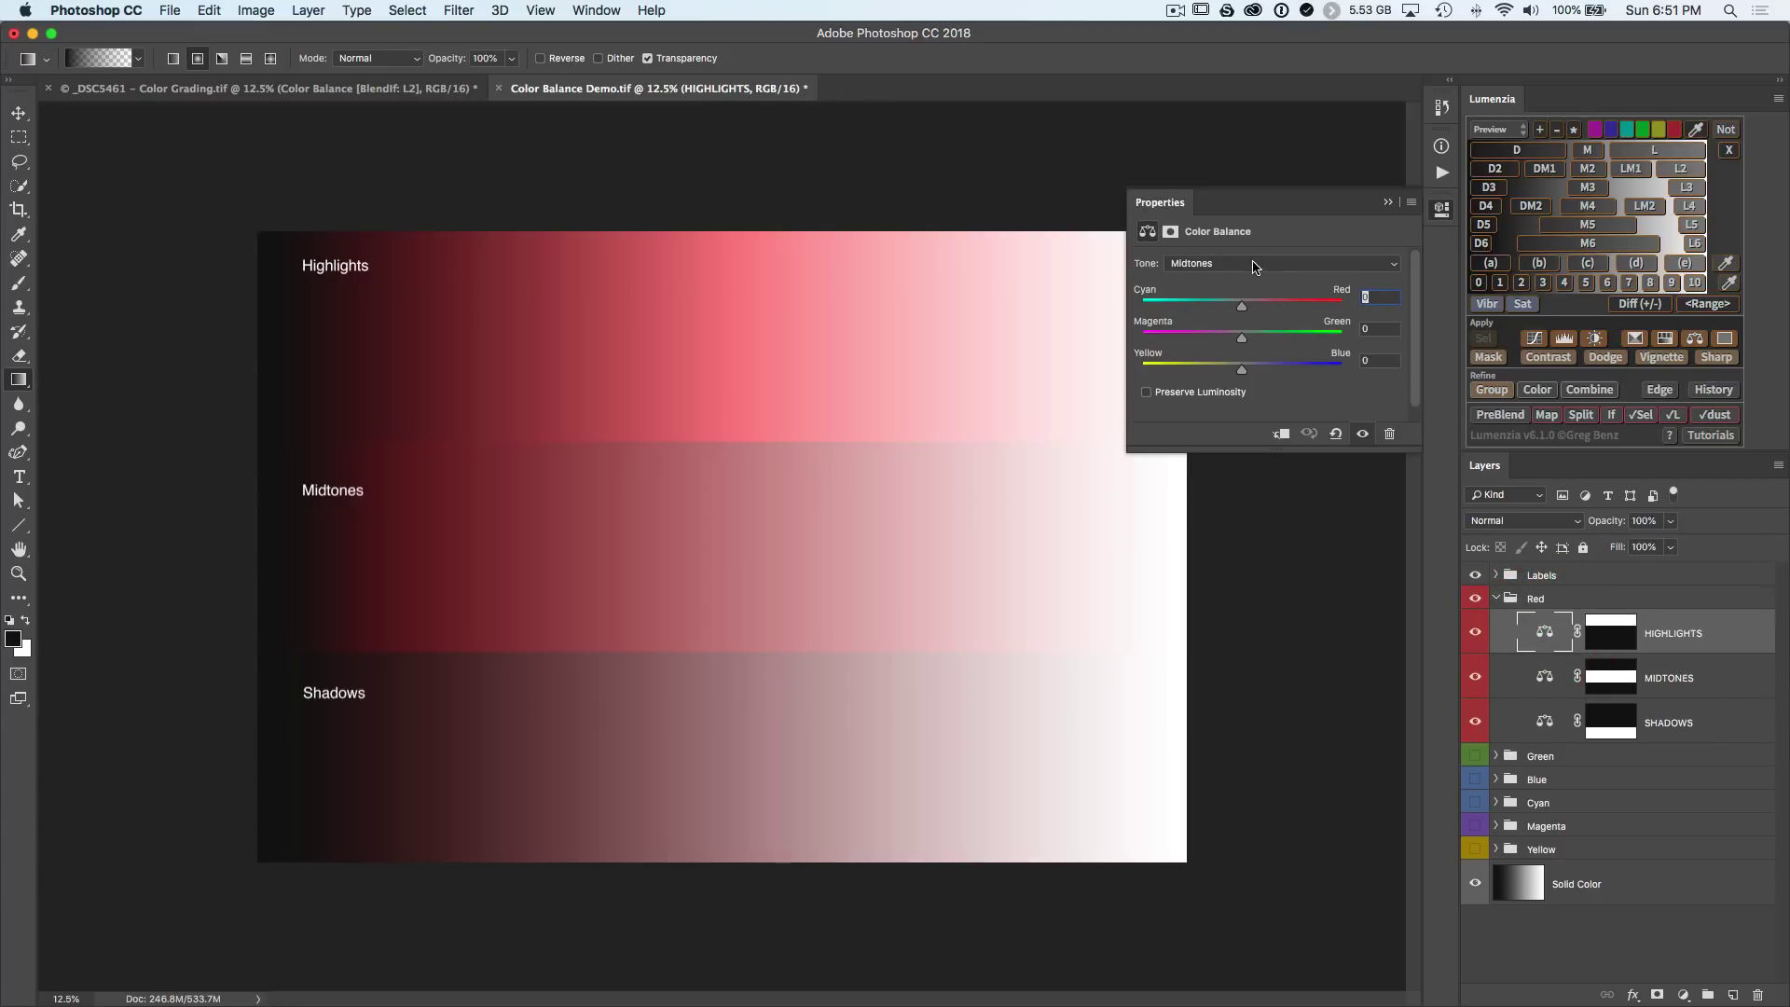
{"action": "left_click", "coordinate": [1254, 263]}
{"action": "left_click", "coordinate": [1250, 279]}
{"action": "left_click", "coordinate": [1547, 679]}
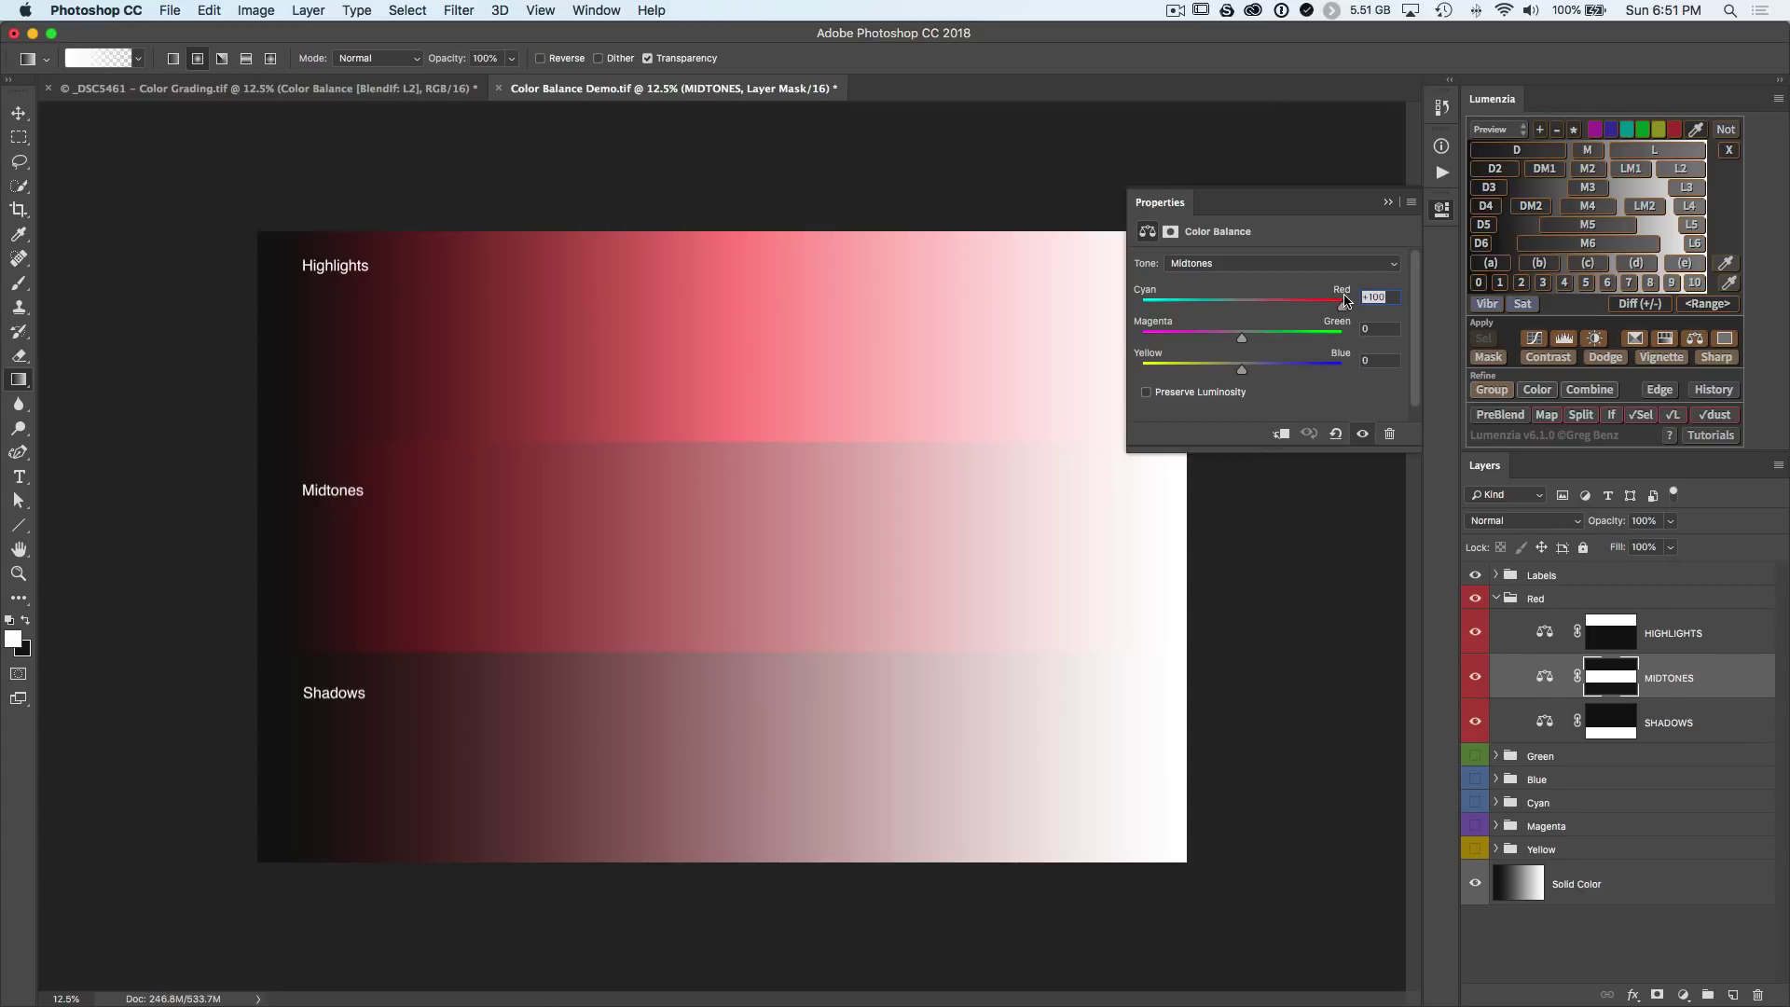
{"action": "left_click", "coordinate": [1544, 720]}
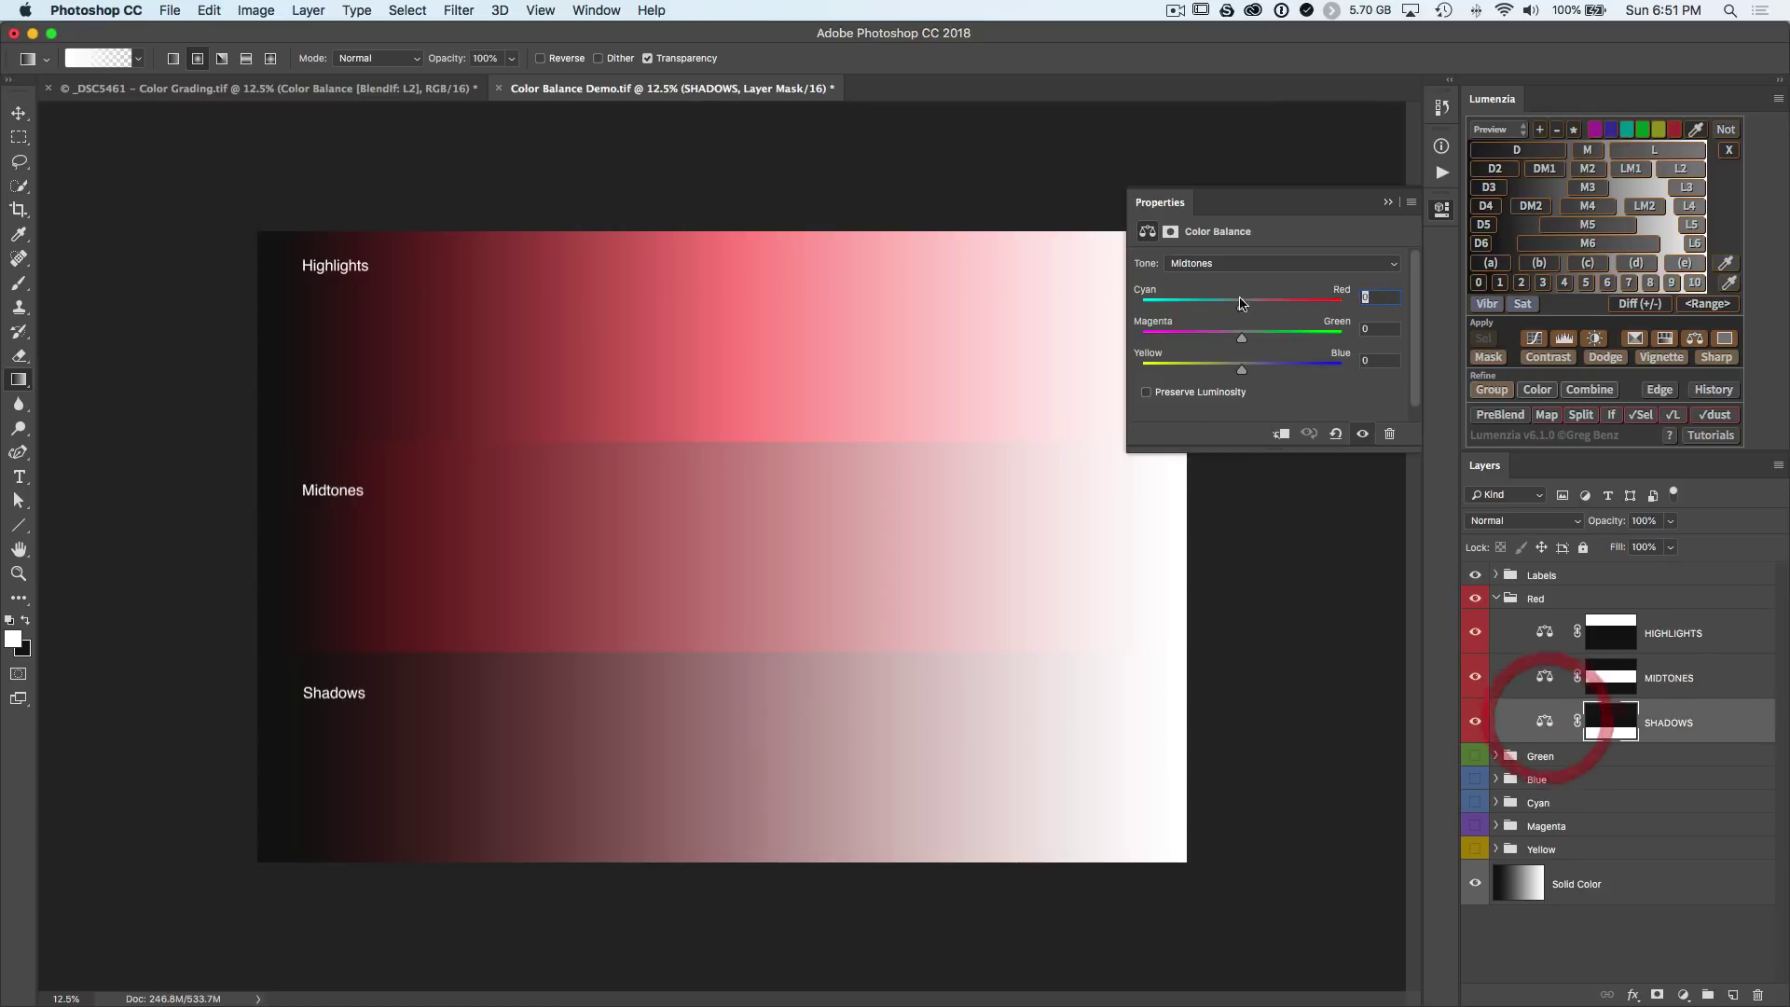
{"action": "left_click", "coordinate": [1228, 263]}
{"action": "left_click", "coordinate": [1229, 247]}
{"action": "left_click_drag", "start_coordinate": [1241, 306], "coordinate": [1351, 305]}
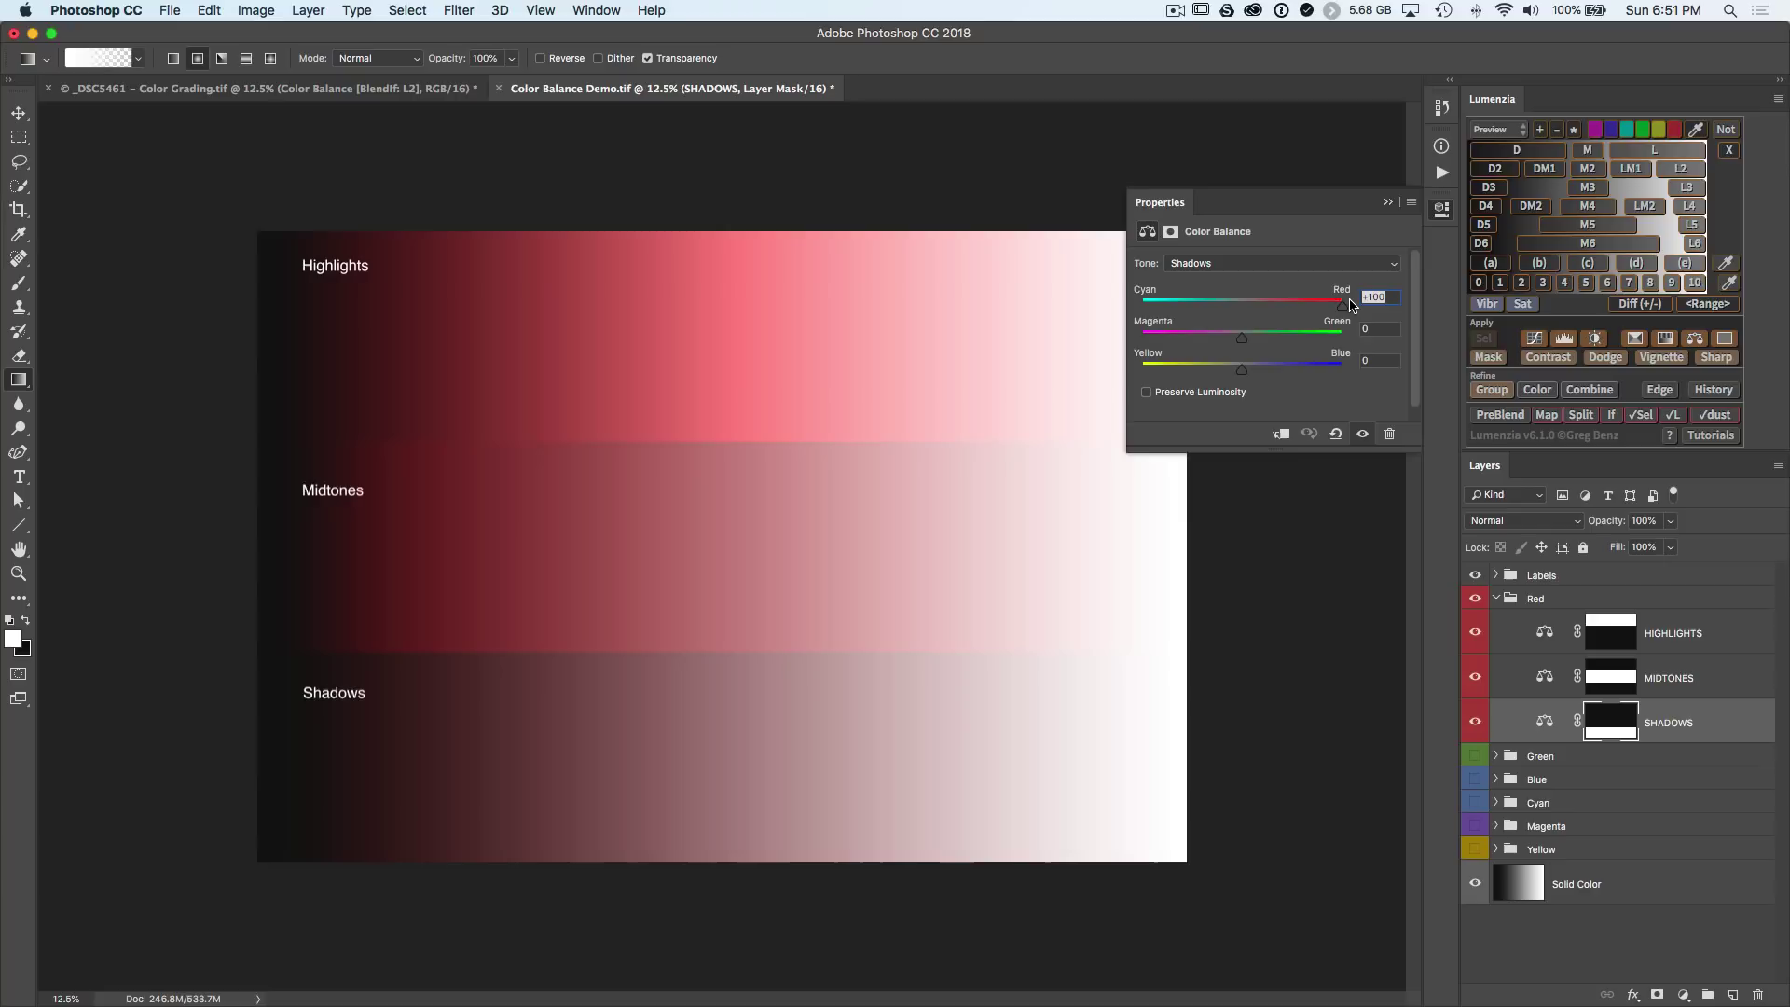
{"action": "left_click", "coordinate": [1440, 211]}
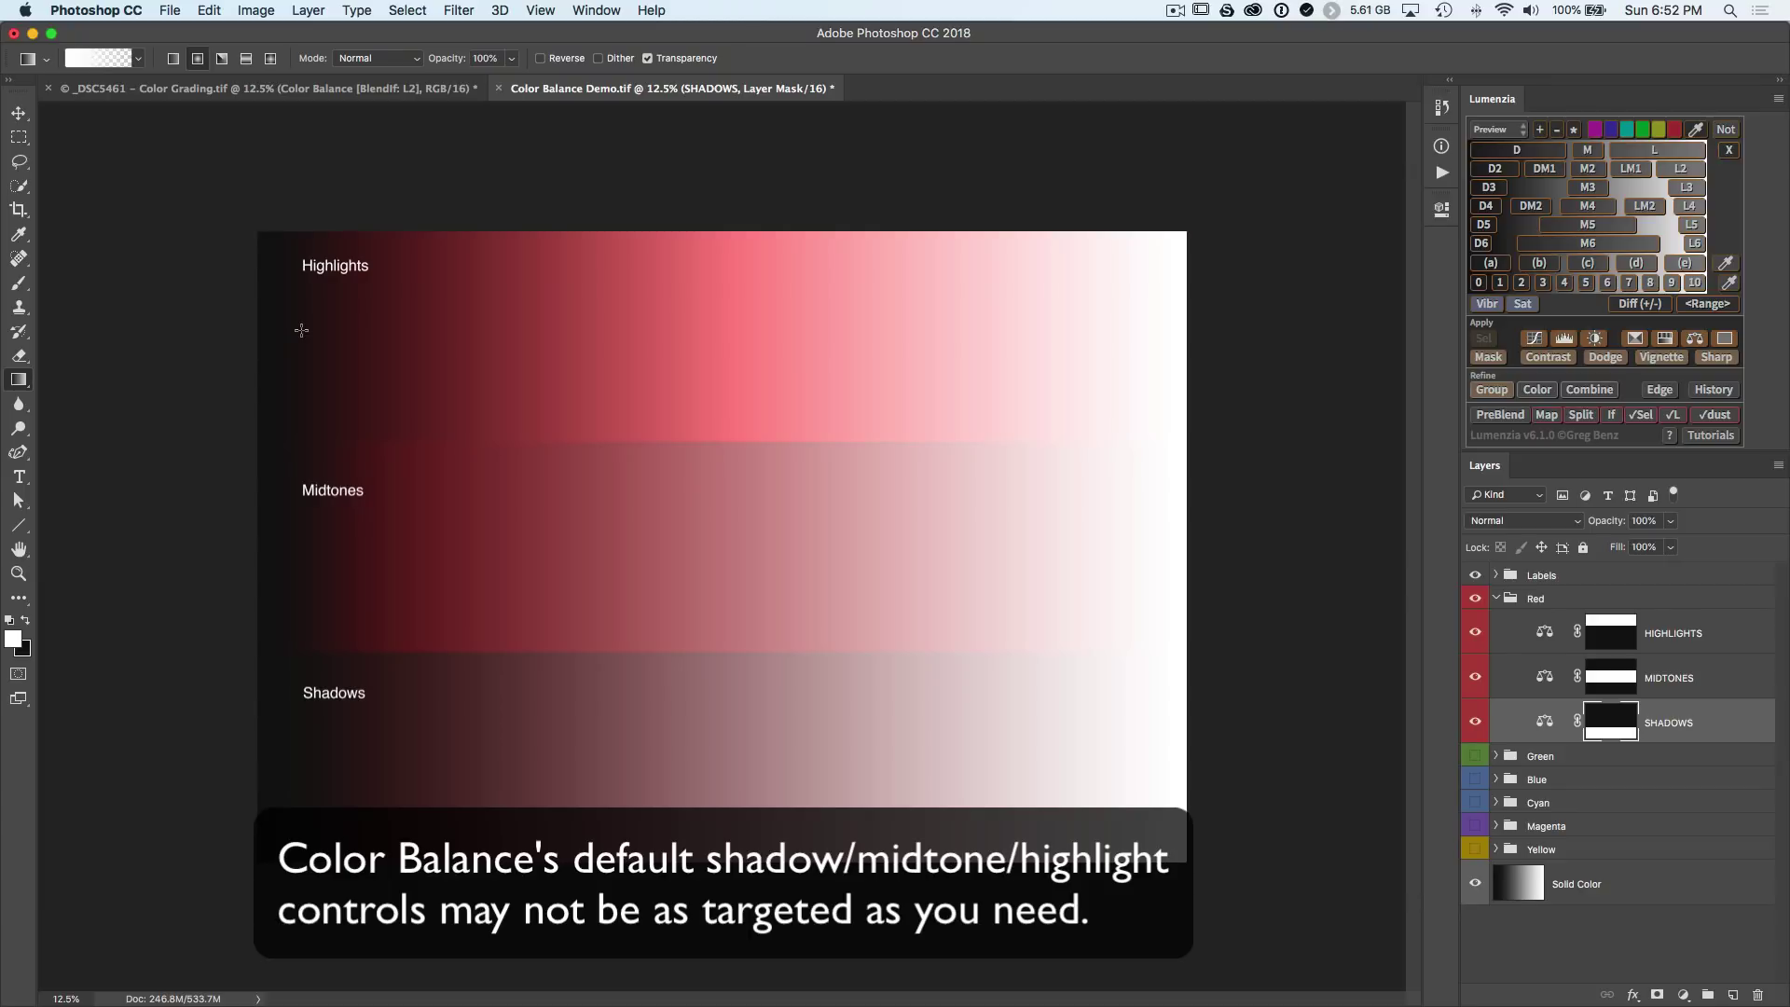
- Toggle the Red group repeatedly to compare the demo gradient with and without red tints
{"action": "left_click", "coordinate": [1472, 601]}
{"action": "left_click", "coordinate": [1473, 601]}
{"action": "left_click", "coordinate": [1474, 601]}
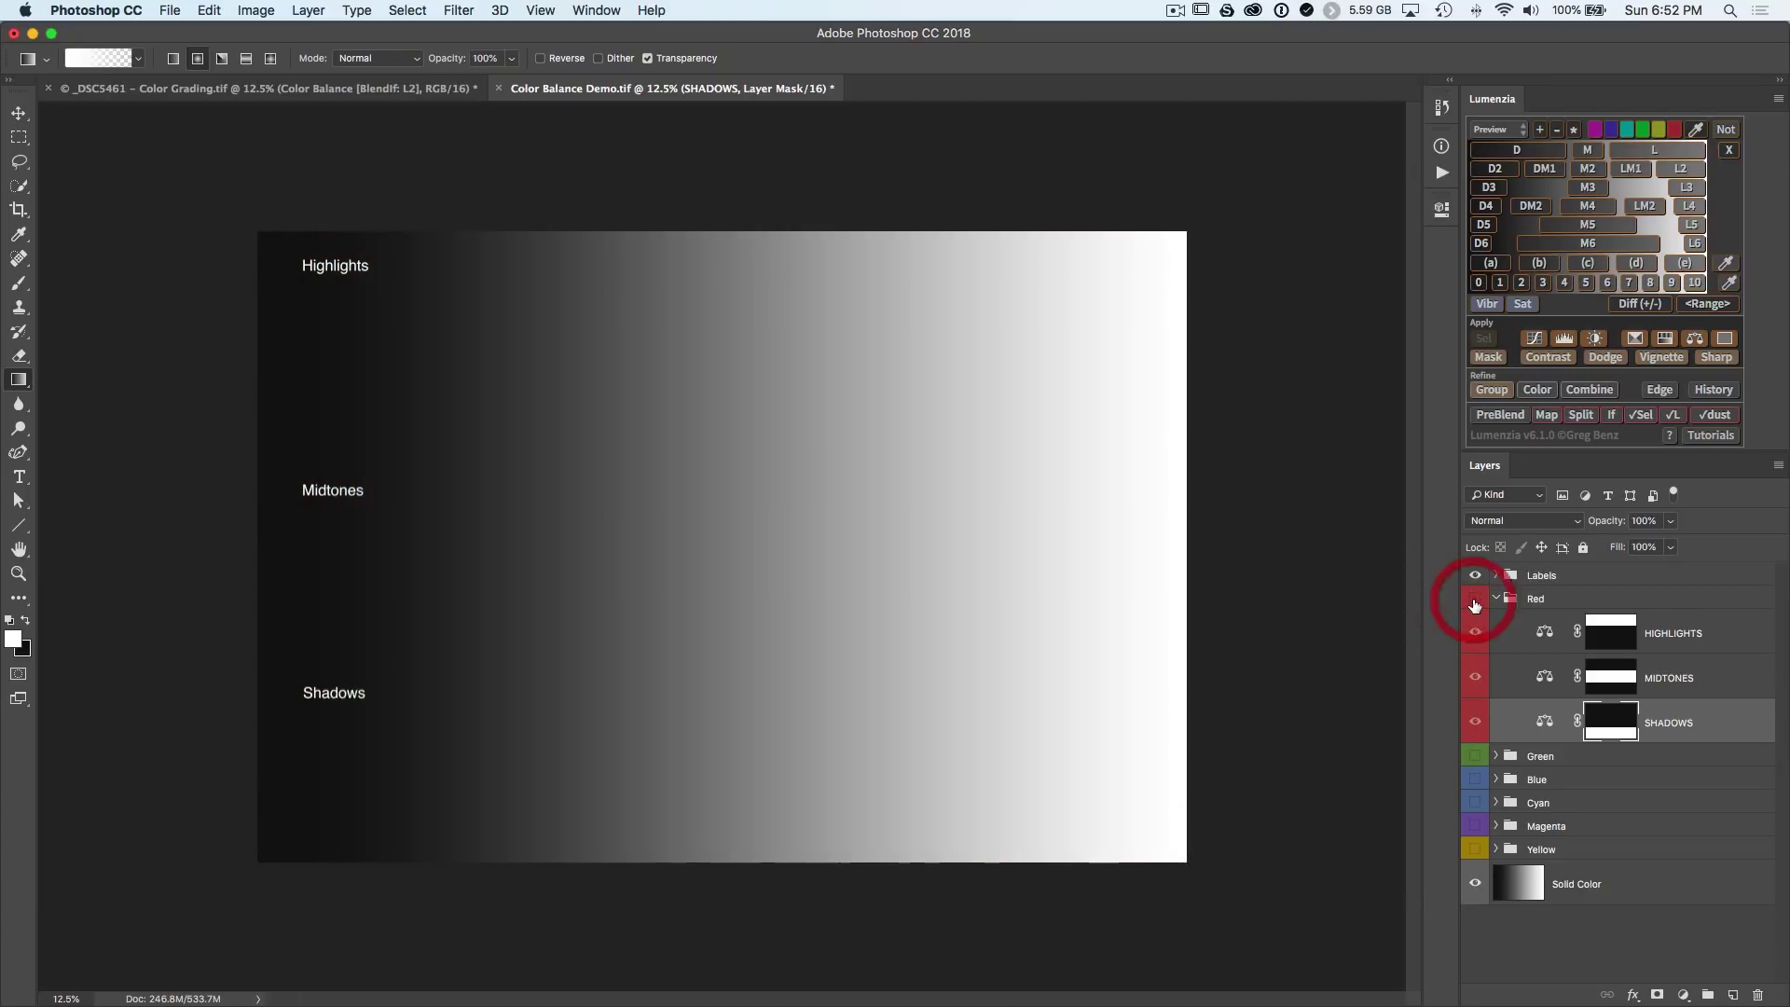
{"action": "left_click", "coordinate": [1474, 601]}
{"action": "left_click", "coordinate": [1474, 602]}
{"action": "left_click", "coordinate": [1474, 601]}
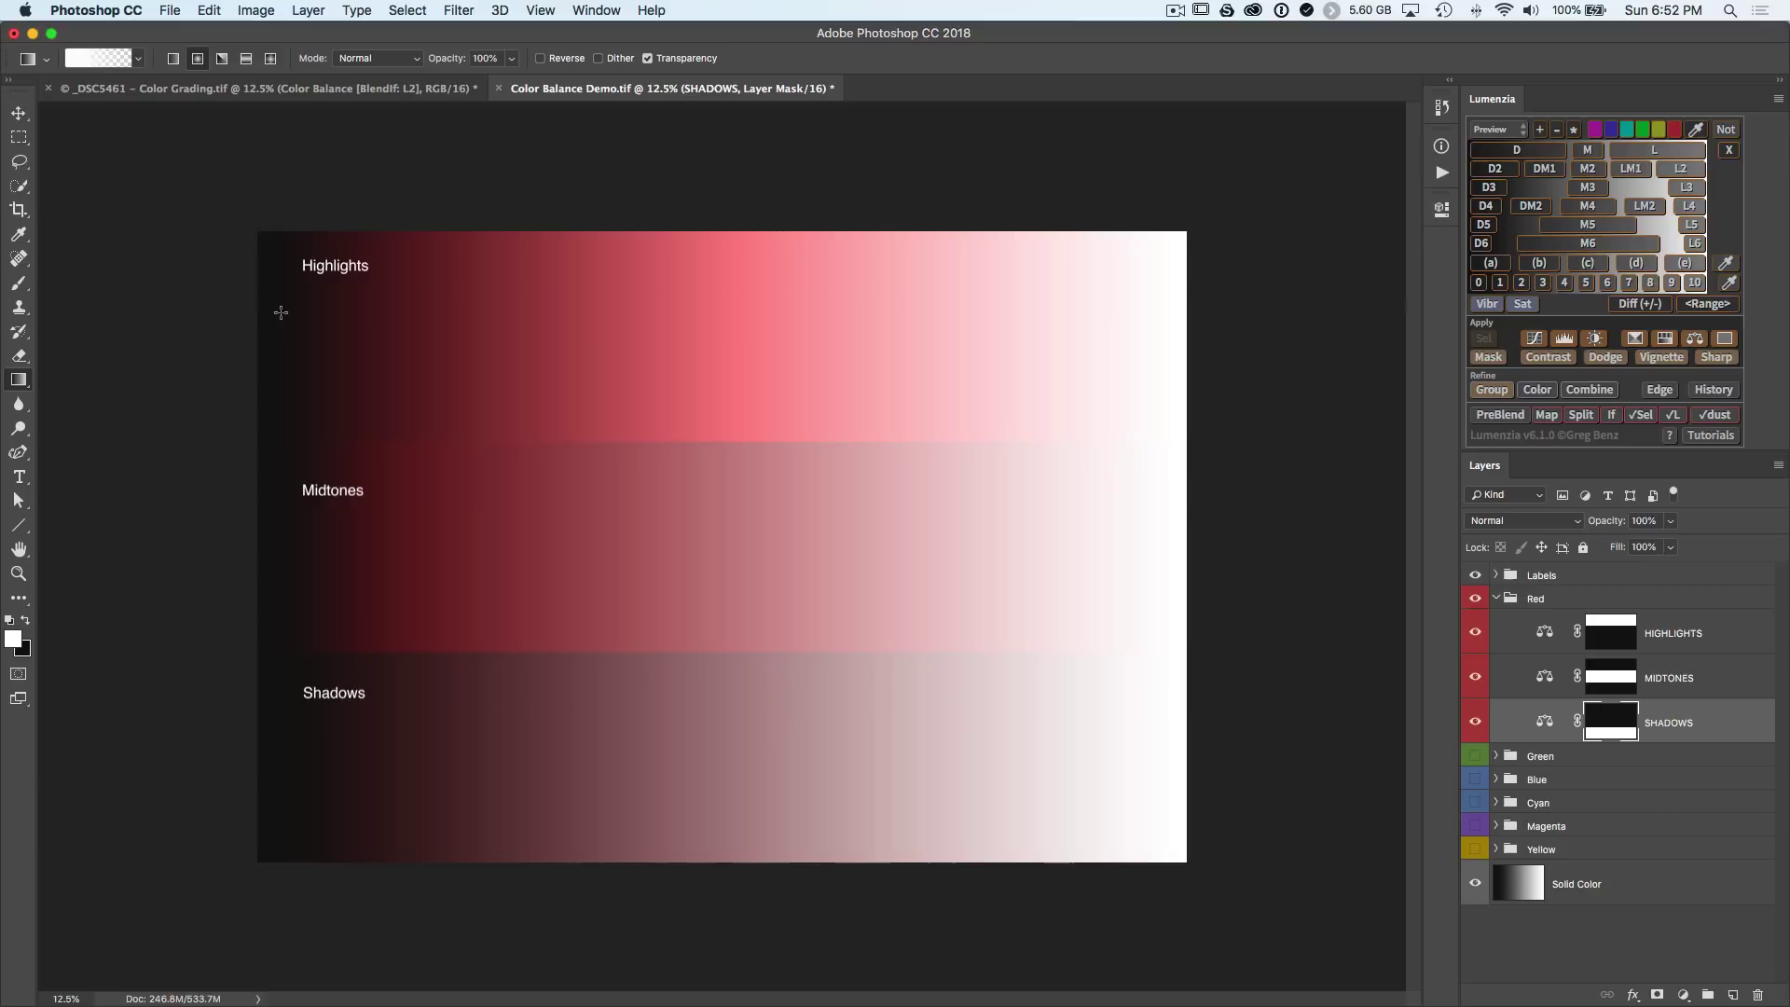
- Check the HIGHLIGHTS layer's Tone range in Properties, close it, and collapse the Red group
{"action": "double_click", "coordinate": [1543, 631]}
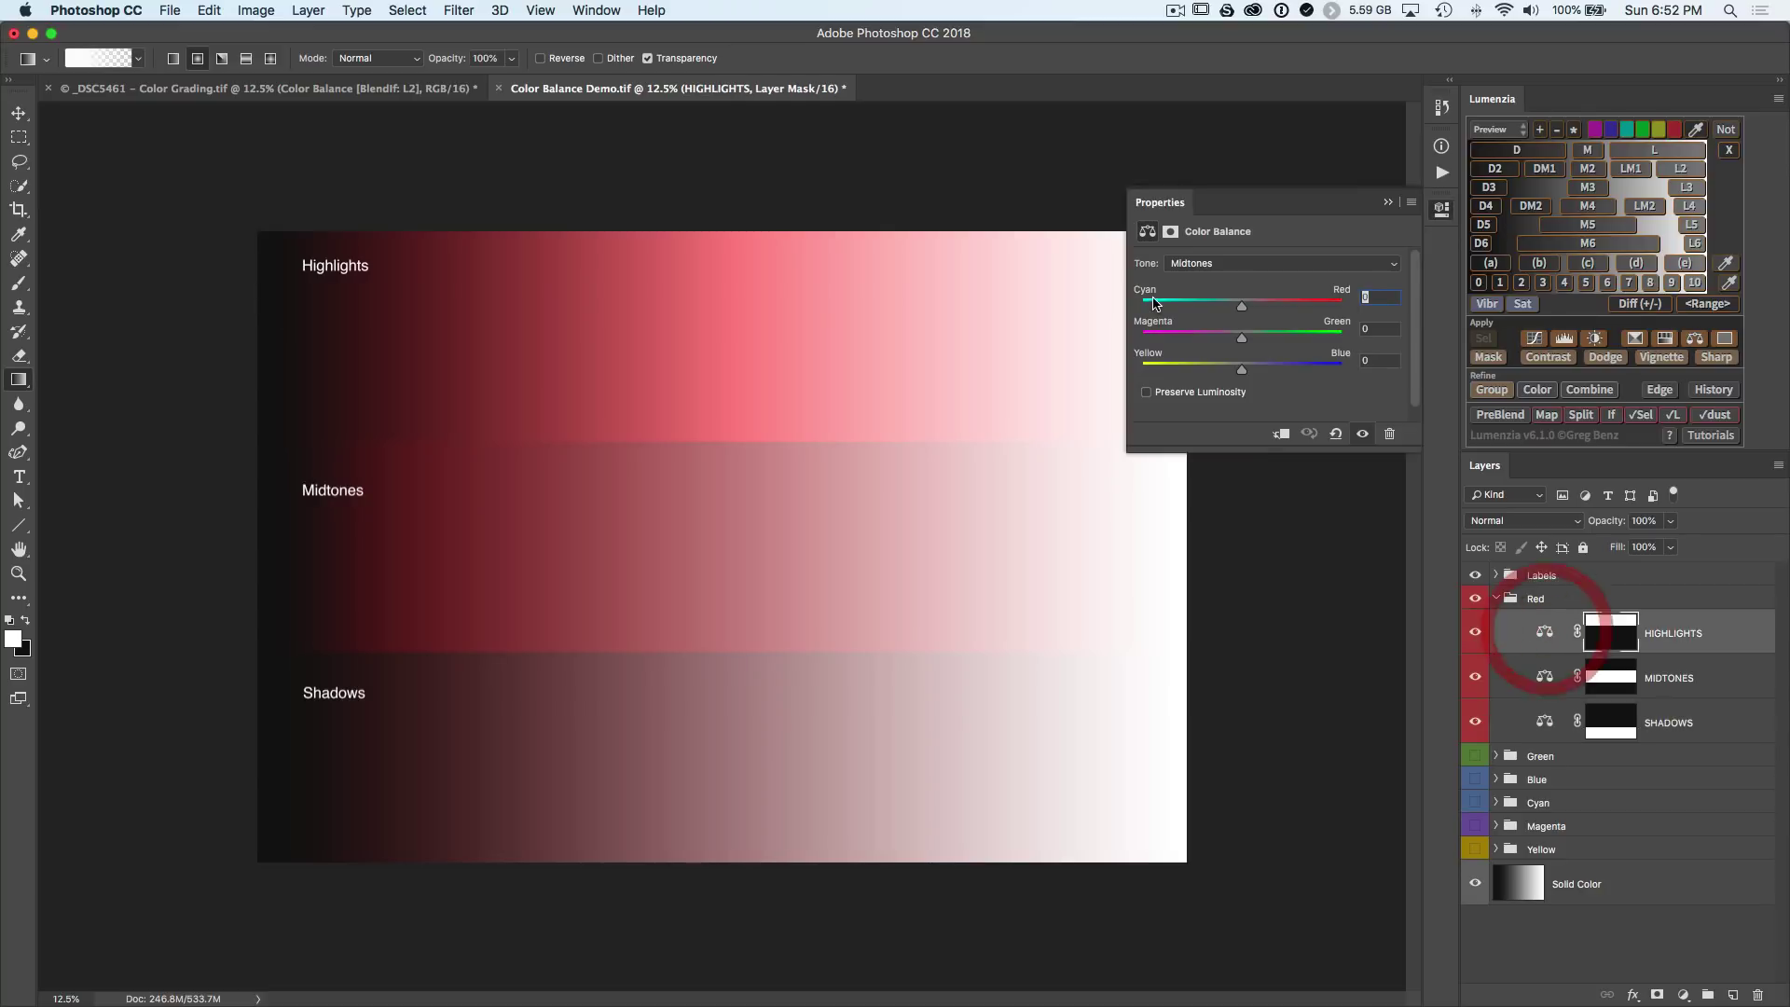
{"action": "left_click", "coordinate": [1211, 267]}
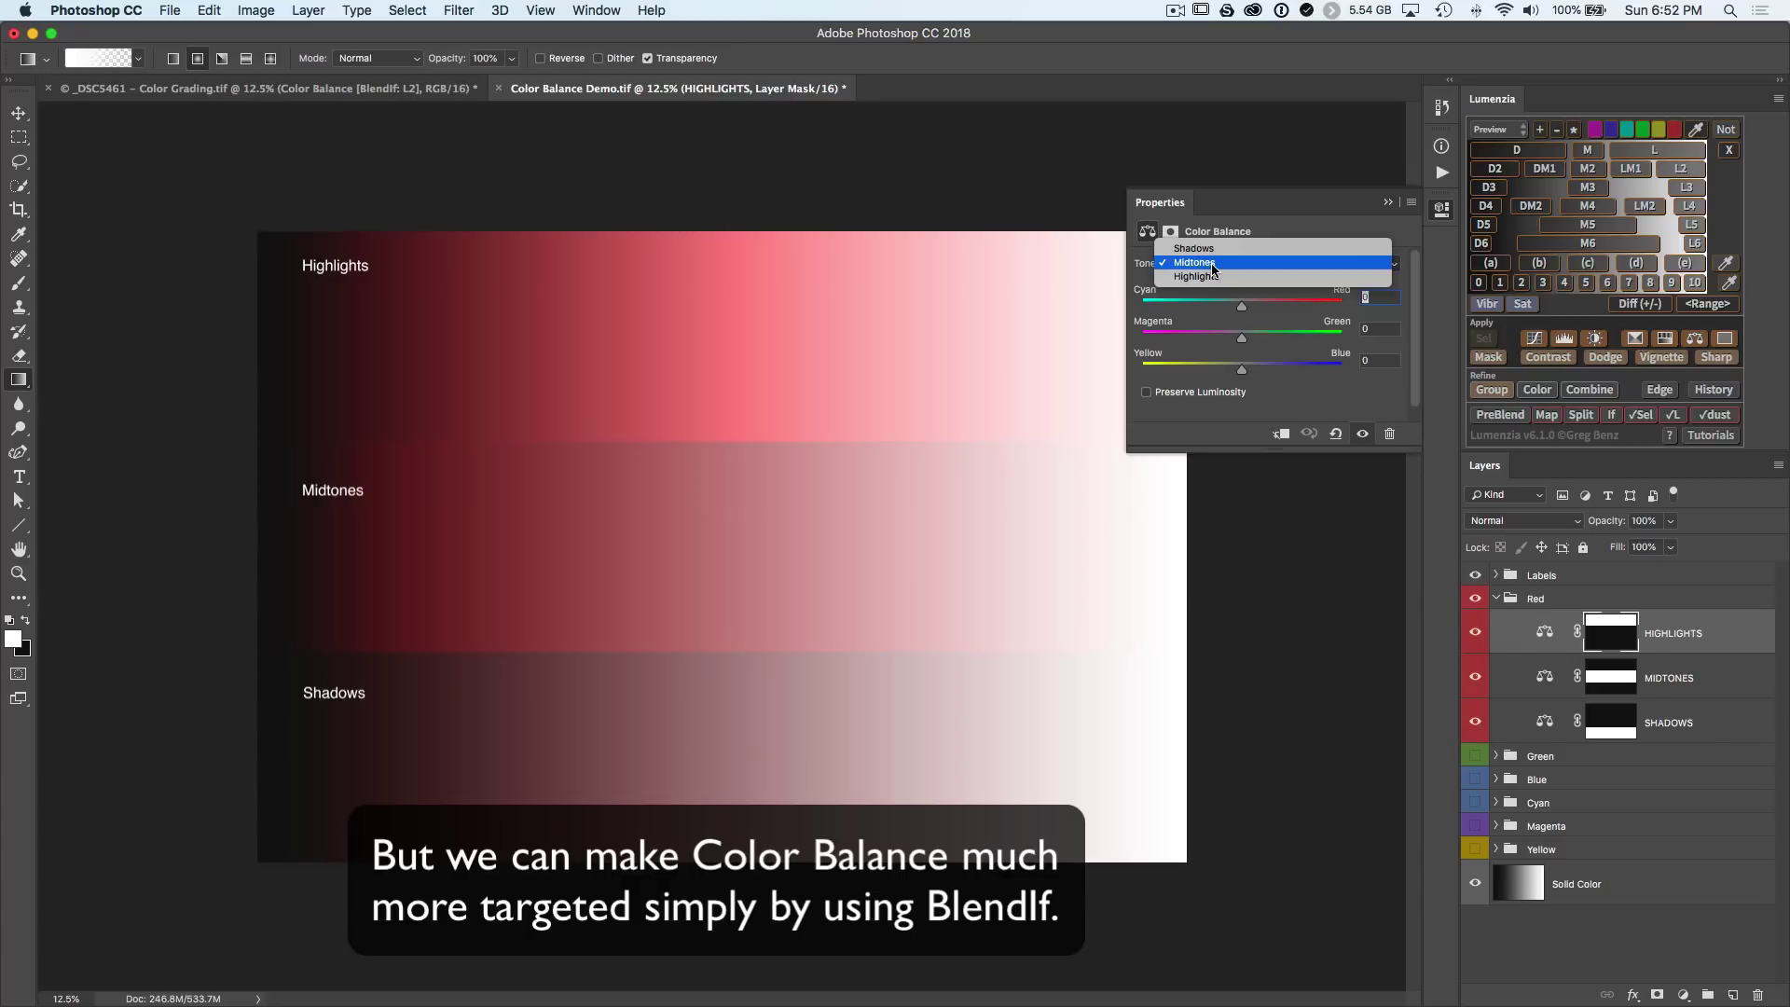
{"action": "left_click", "coordinate": [1442, 211]}
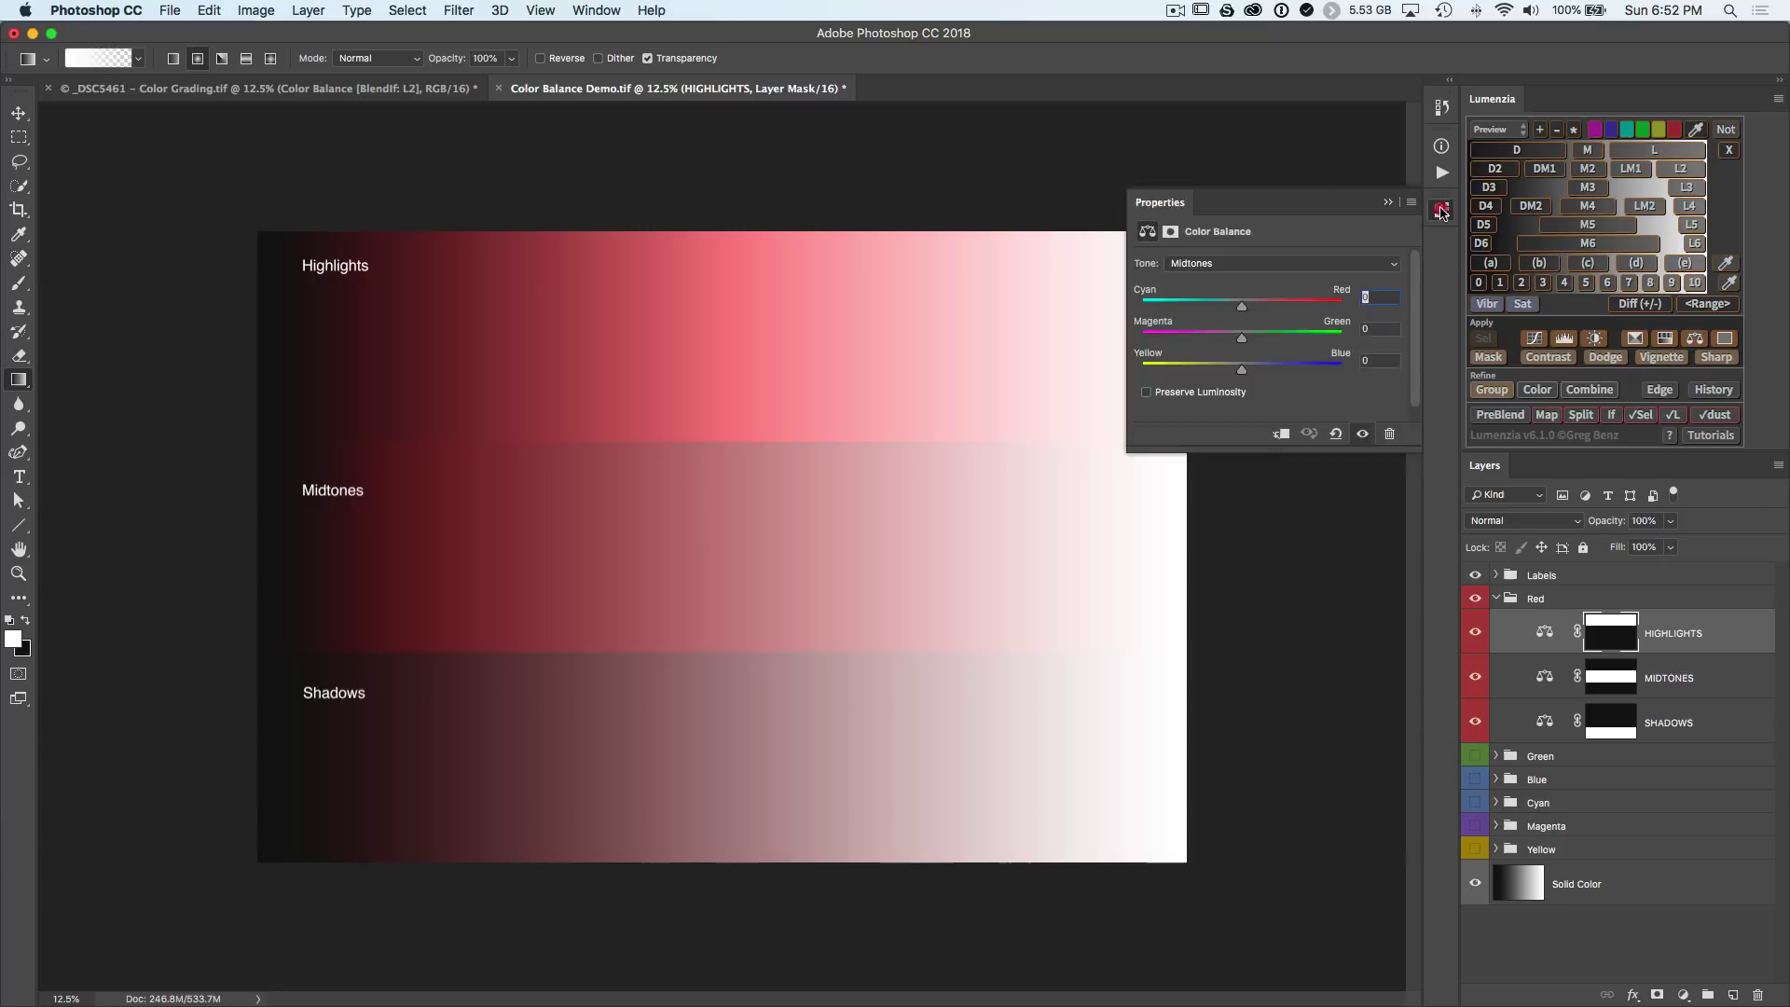
{"action": "left_click", "coordinate": [1442, 211]}
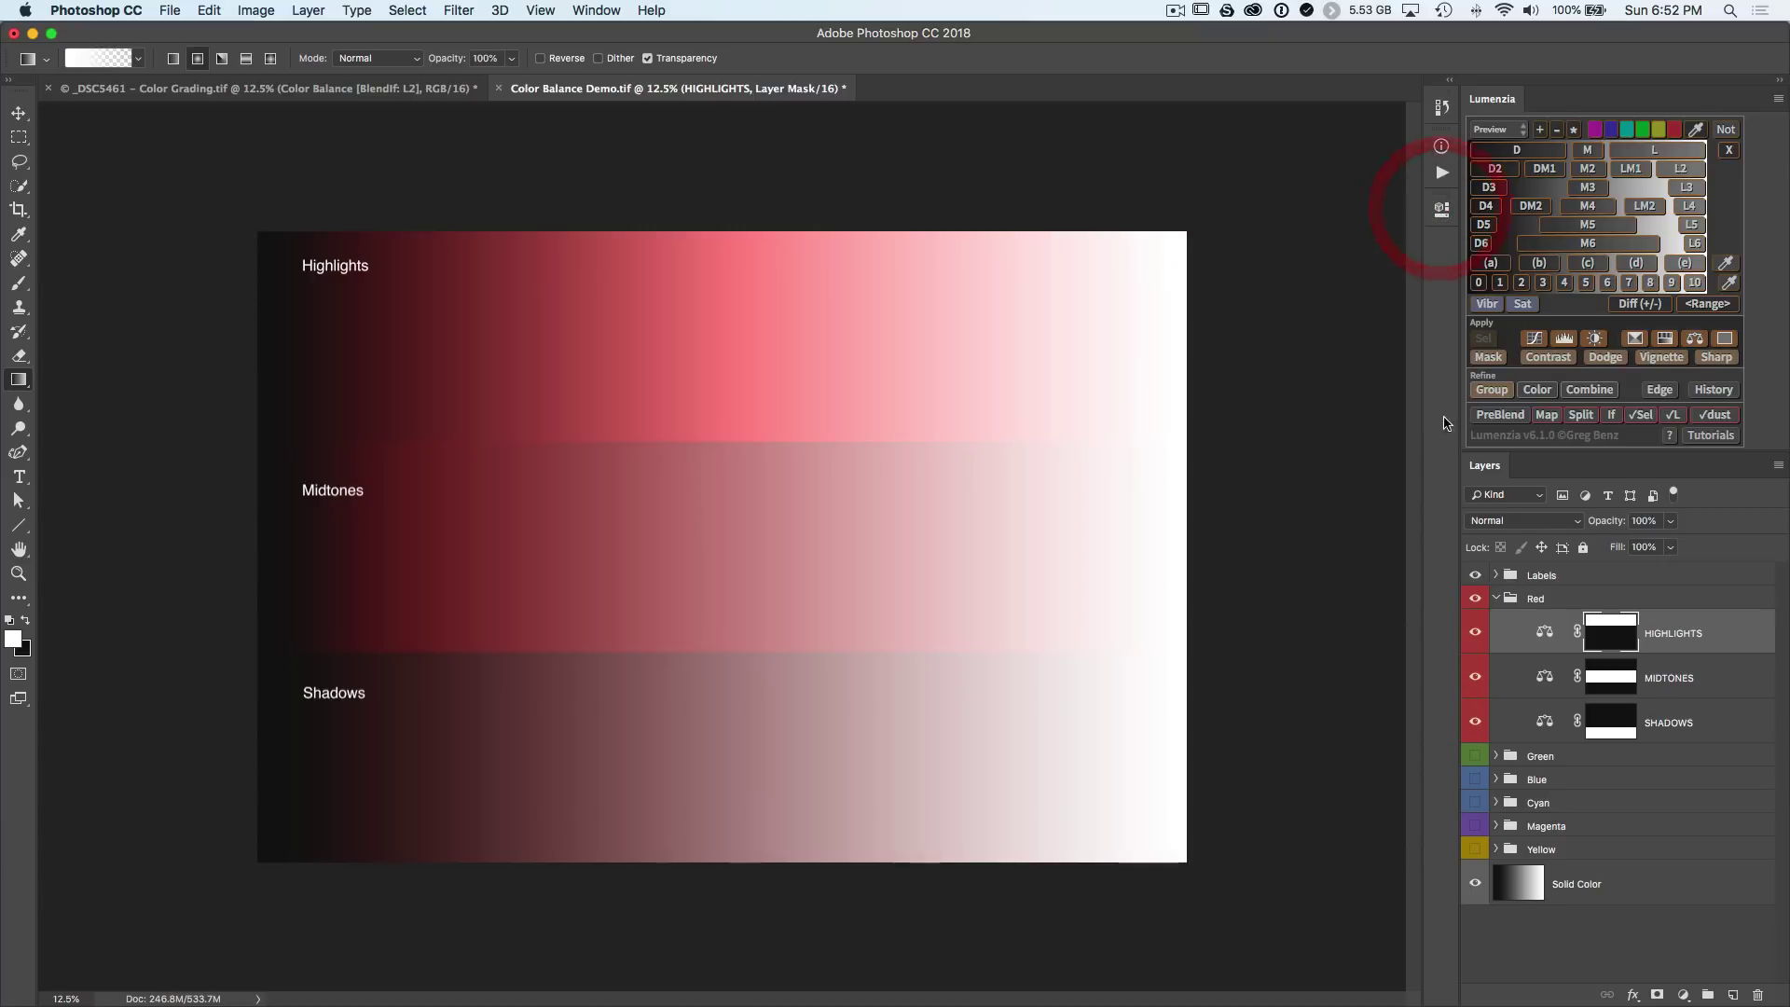
{"action": "left_click", "coordinate": [1497, 603]}
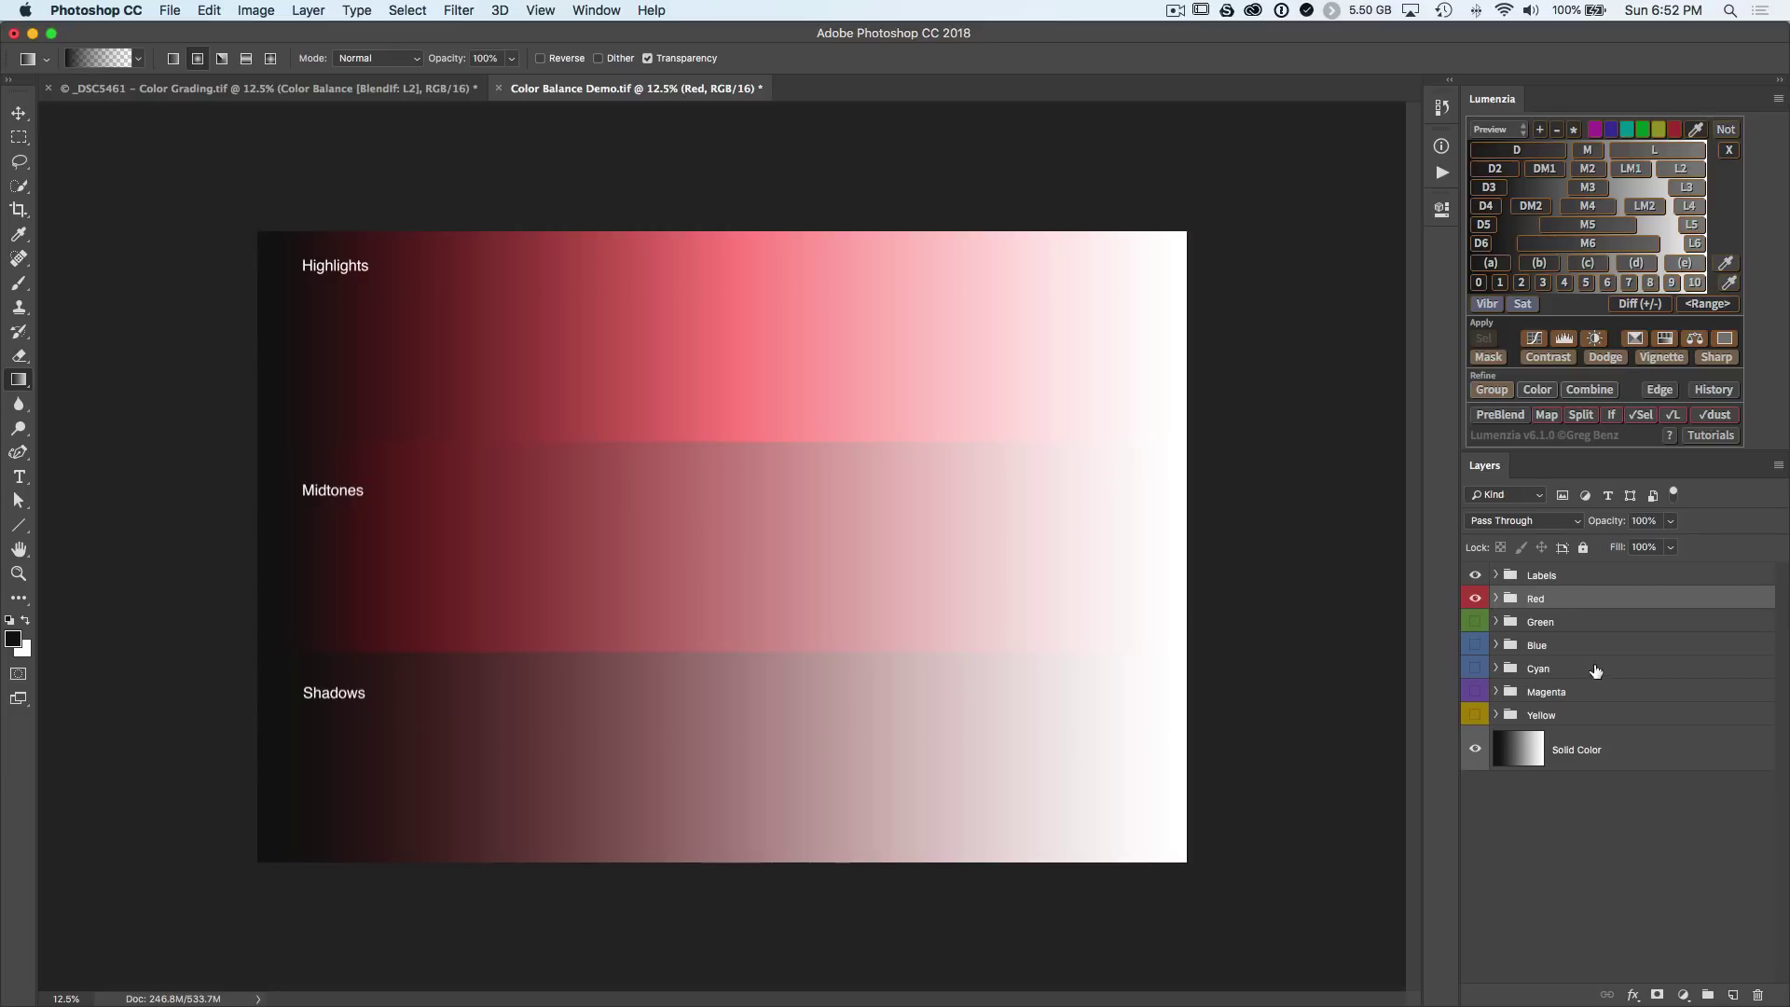
- Preview the green, blue and cyan tints on the demo gradient one group at a time
{"action": "left_click", "coordinate": [1475, 599]}
{"action": "left_click", "coordinate": [1475, 621]}
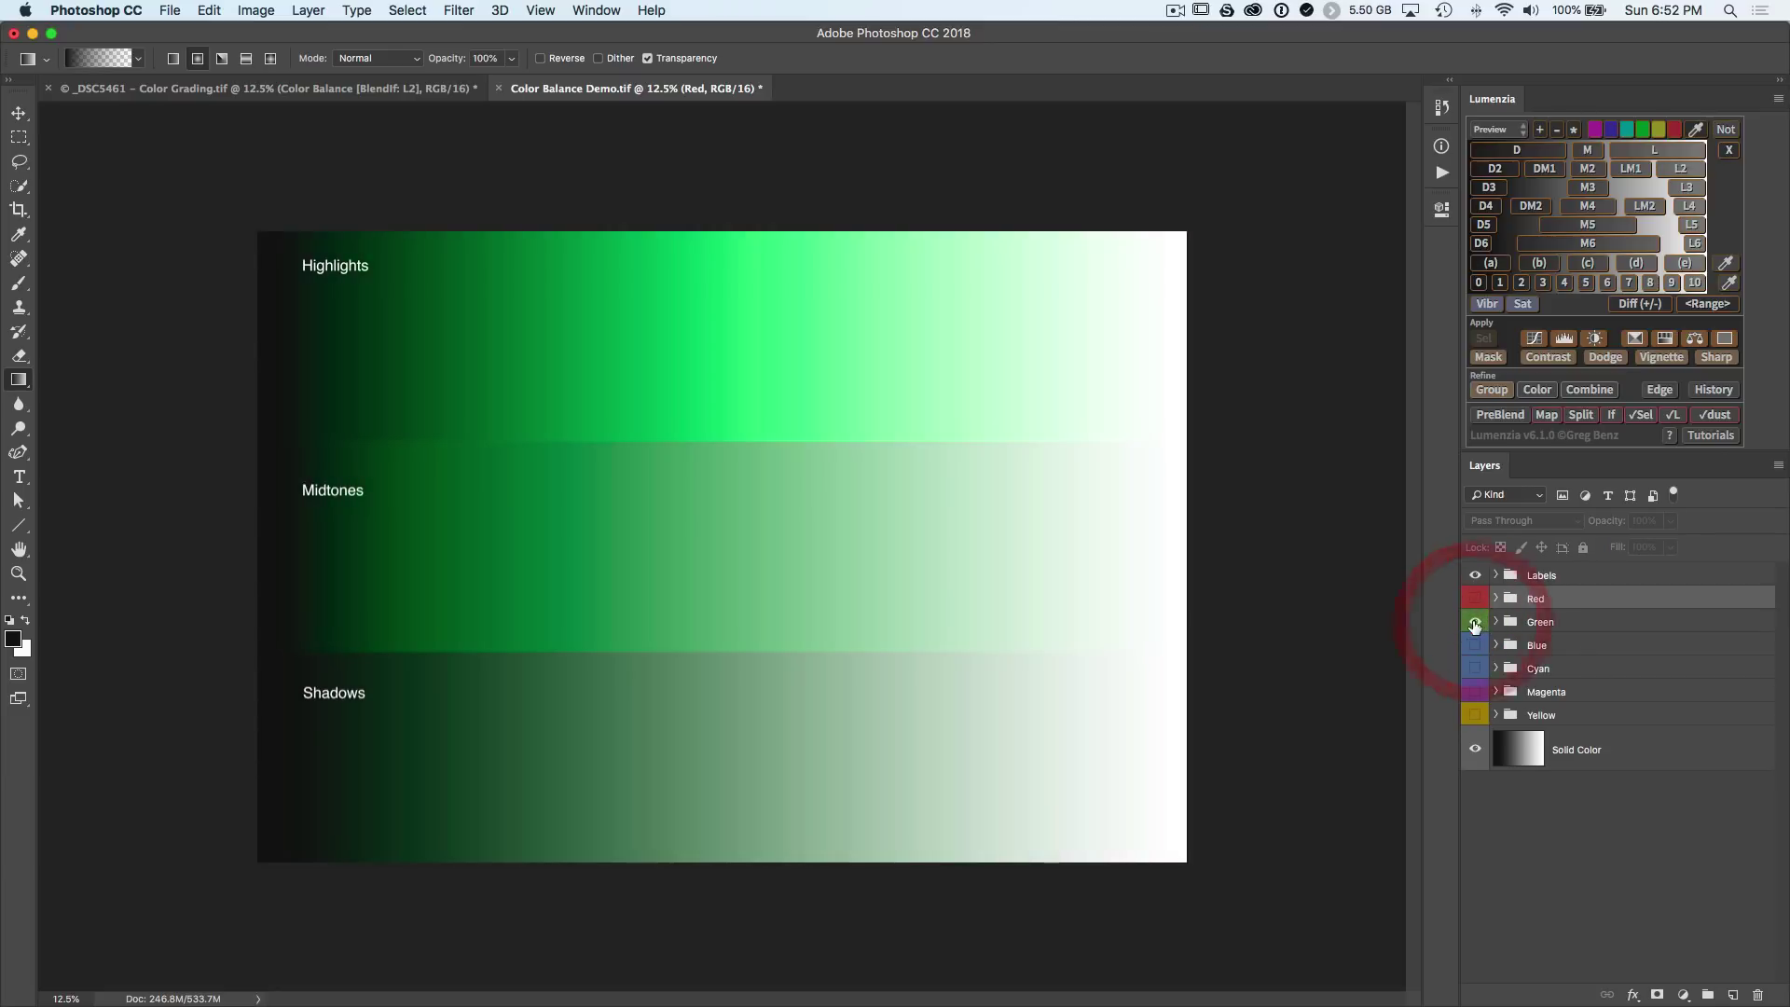
{"action": "left_click", "coordinate": [1475, 622]}
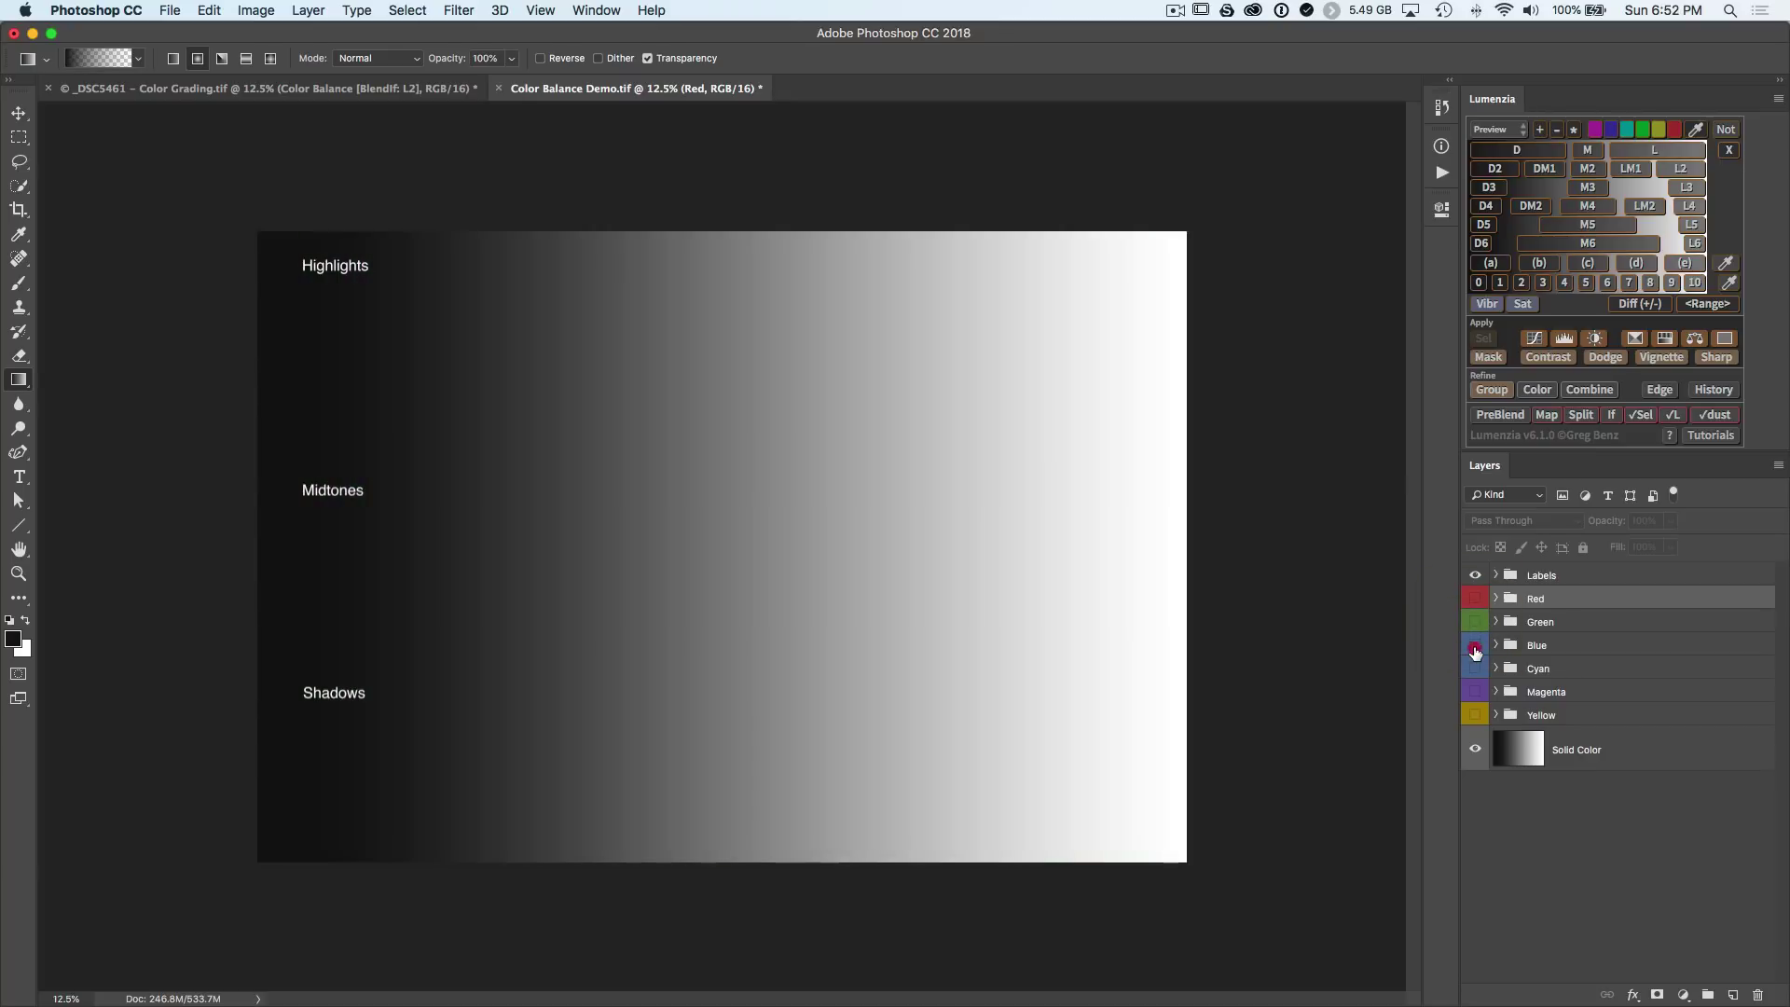
{"action": "left_click", "coordinate": [1474, 645]}
{"action": "left_click", "coordinate": [1475, 645]}
{"action": "left_click", "coordinate": [1475, 669]}
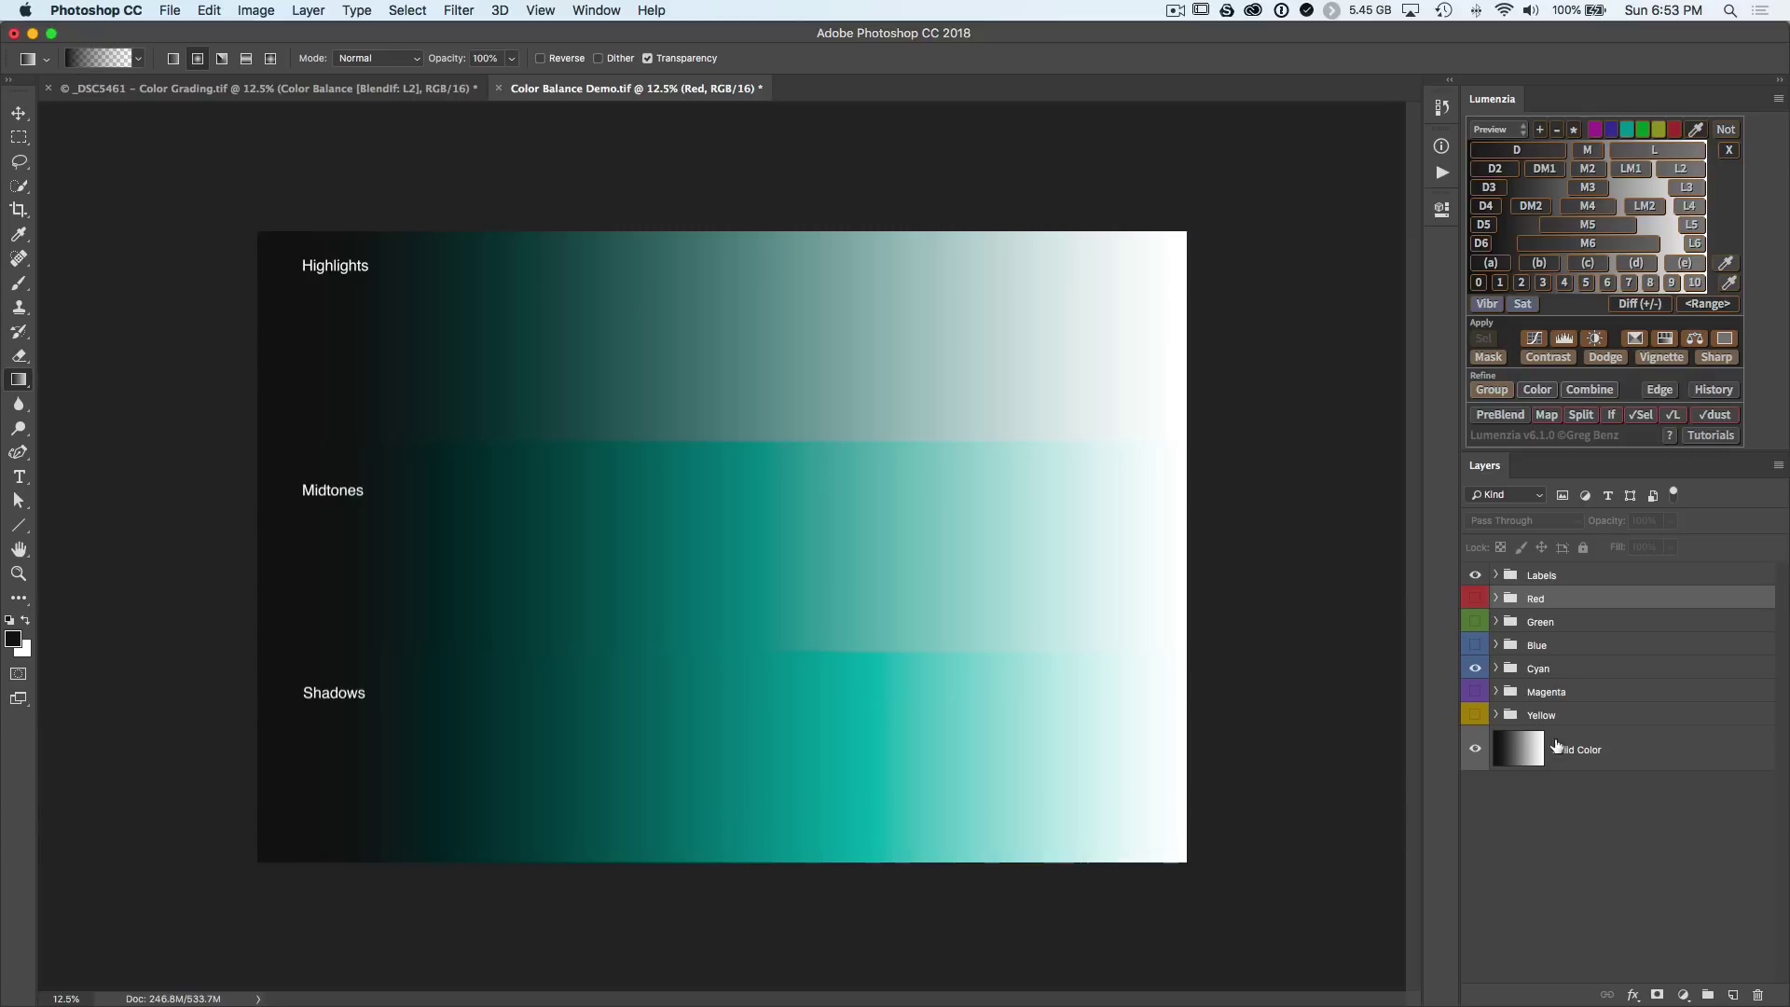
- Preview the magenta and yellow tints, then open the Yellow group's HIGHLIGHTS adjustment properties
{"action": "left_click", "coordinate": [1474, 668]}
{"action": "left_click", "coordinate": [1475, 691]}
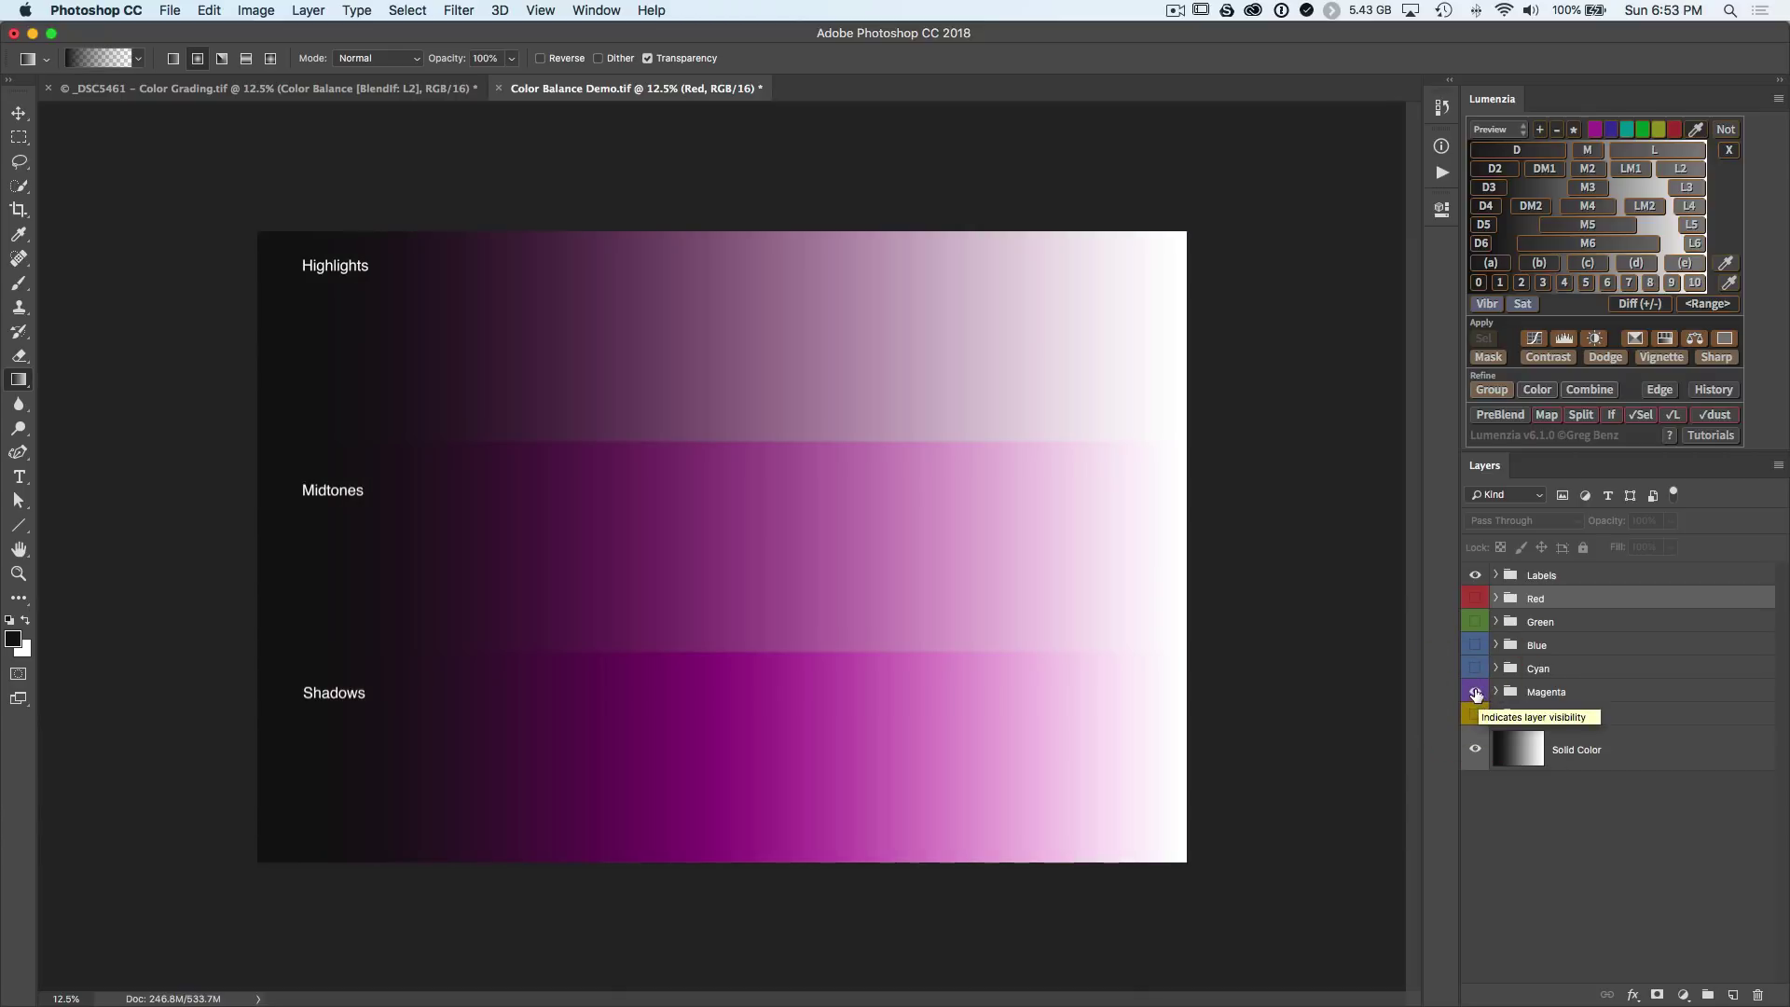
{"action": "left_click", "coordinate": [1475, 691]}
{"action": "left_click", "coordinate": [1474, 714]}
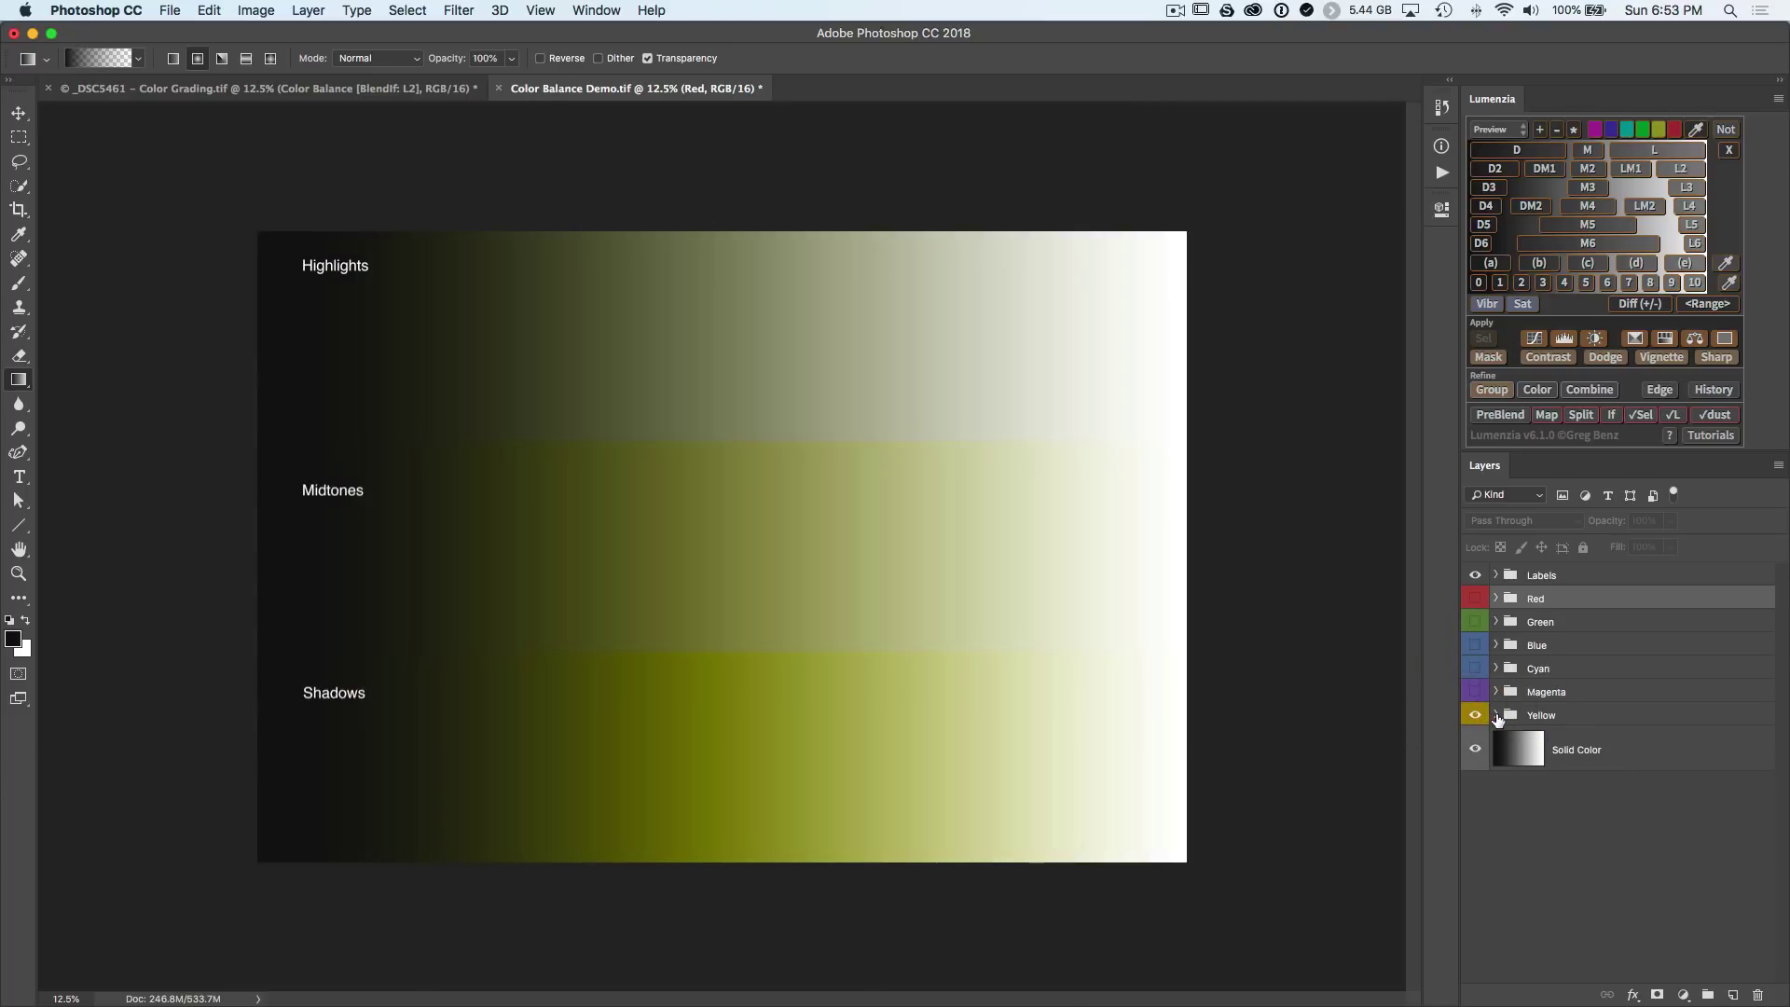
{"action": "left_click", "coordinate": [1495, 714]}
{"action": "double_click", "coordinate": [1543, 753]}
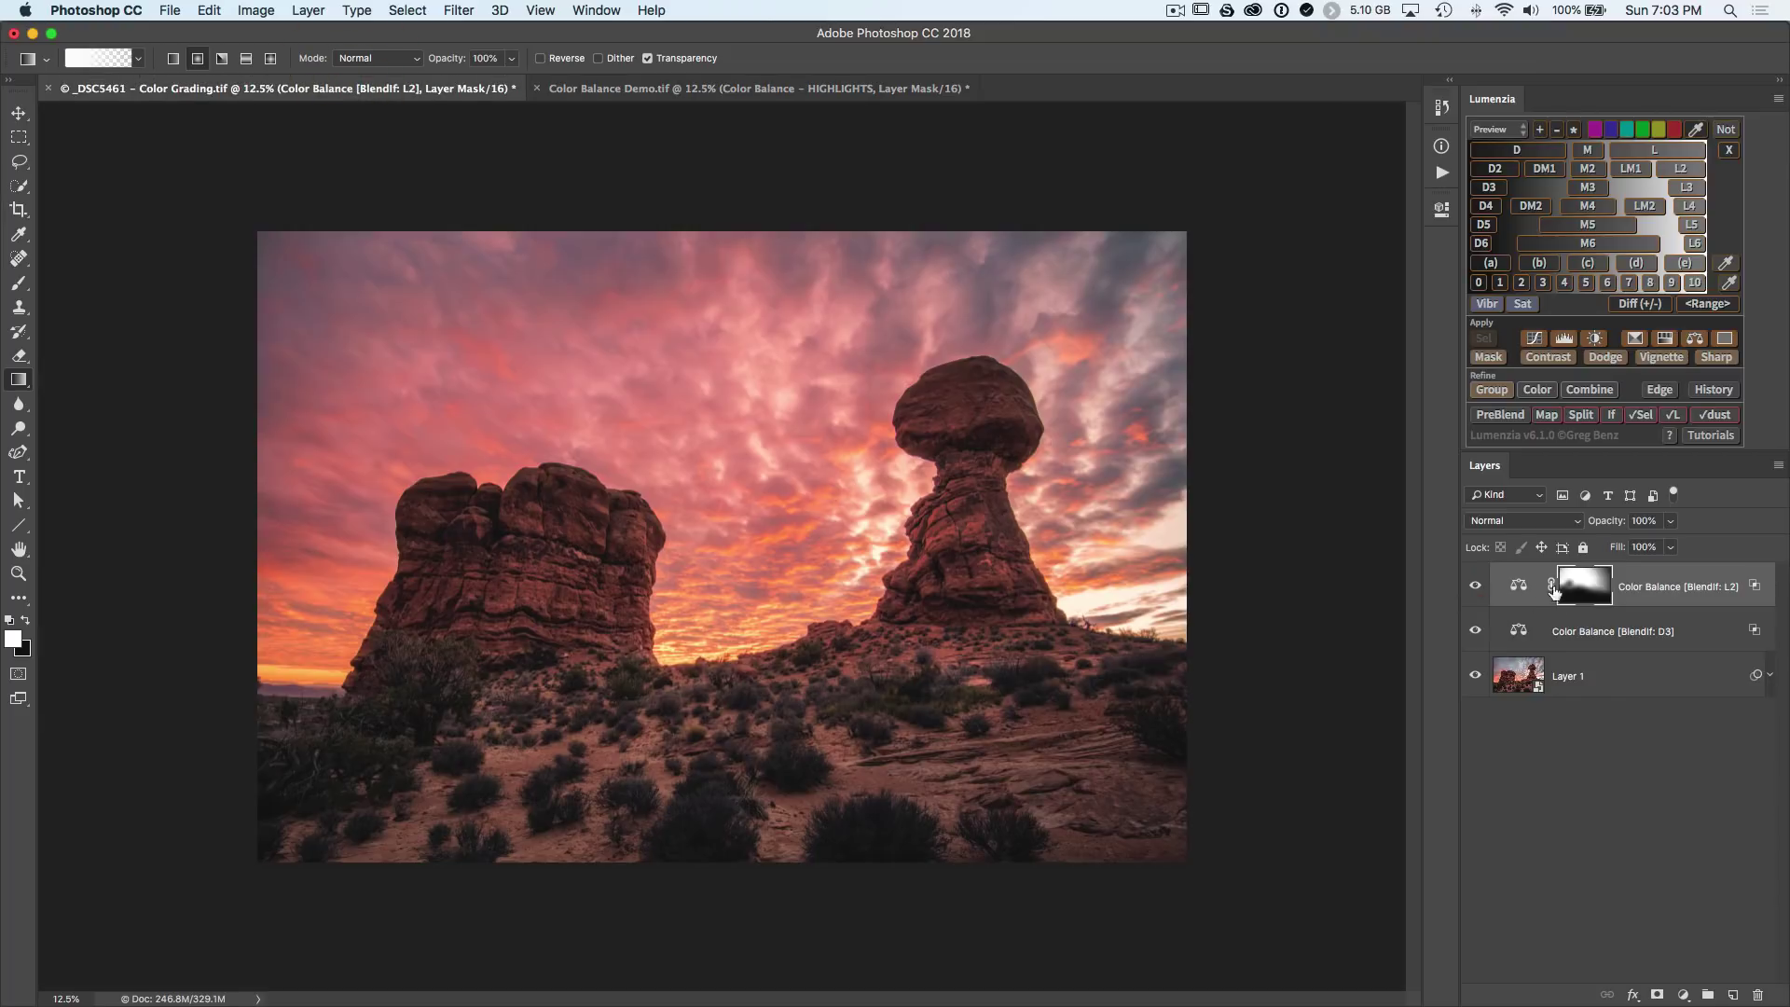
- Delete both existing Color Balance layers and add a fresh Color Balance 1 adjustment layer
{"action": "left_click", "coordinate": [1552, 632]}
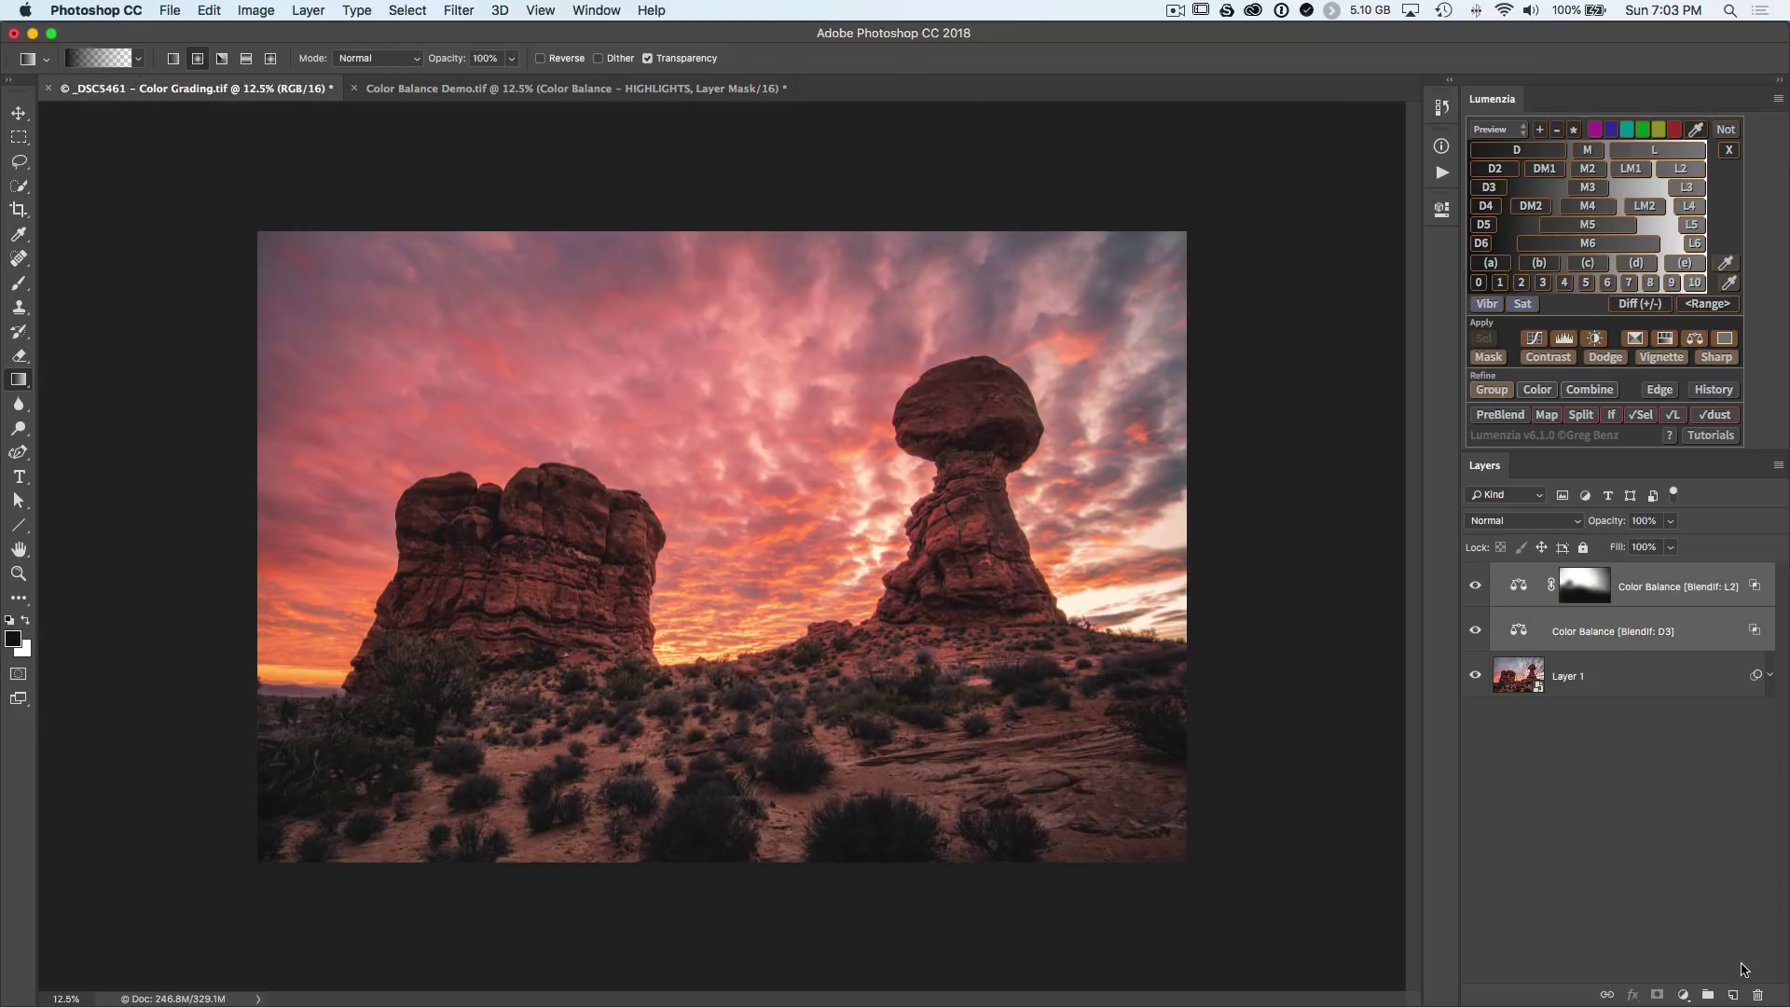
{"action": "left_click", "coordinate": [1756, 995]}
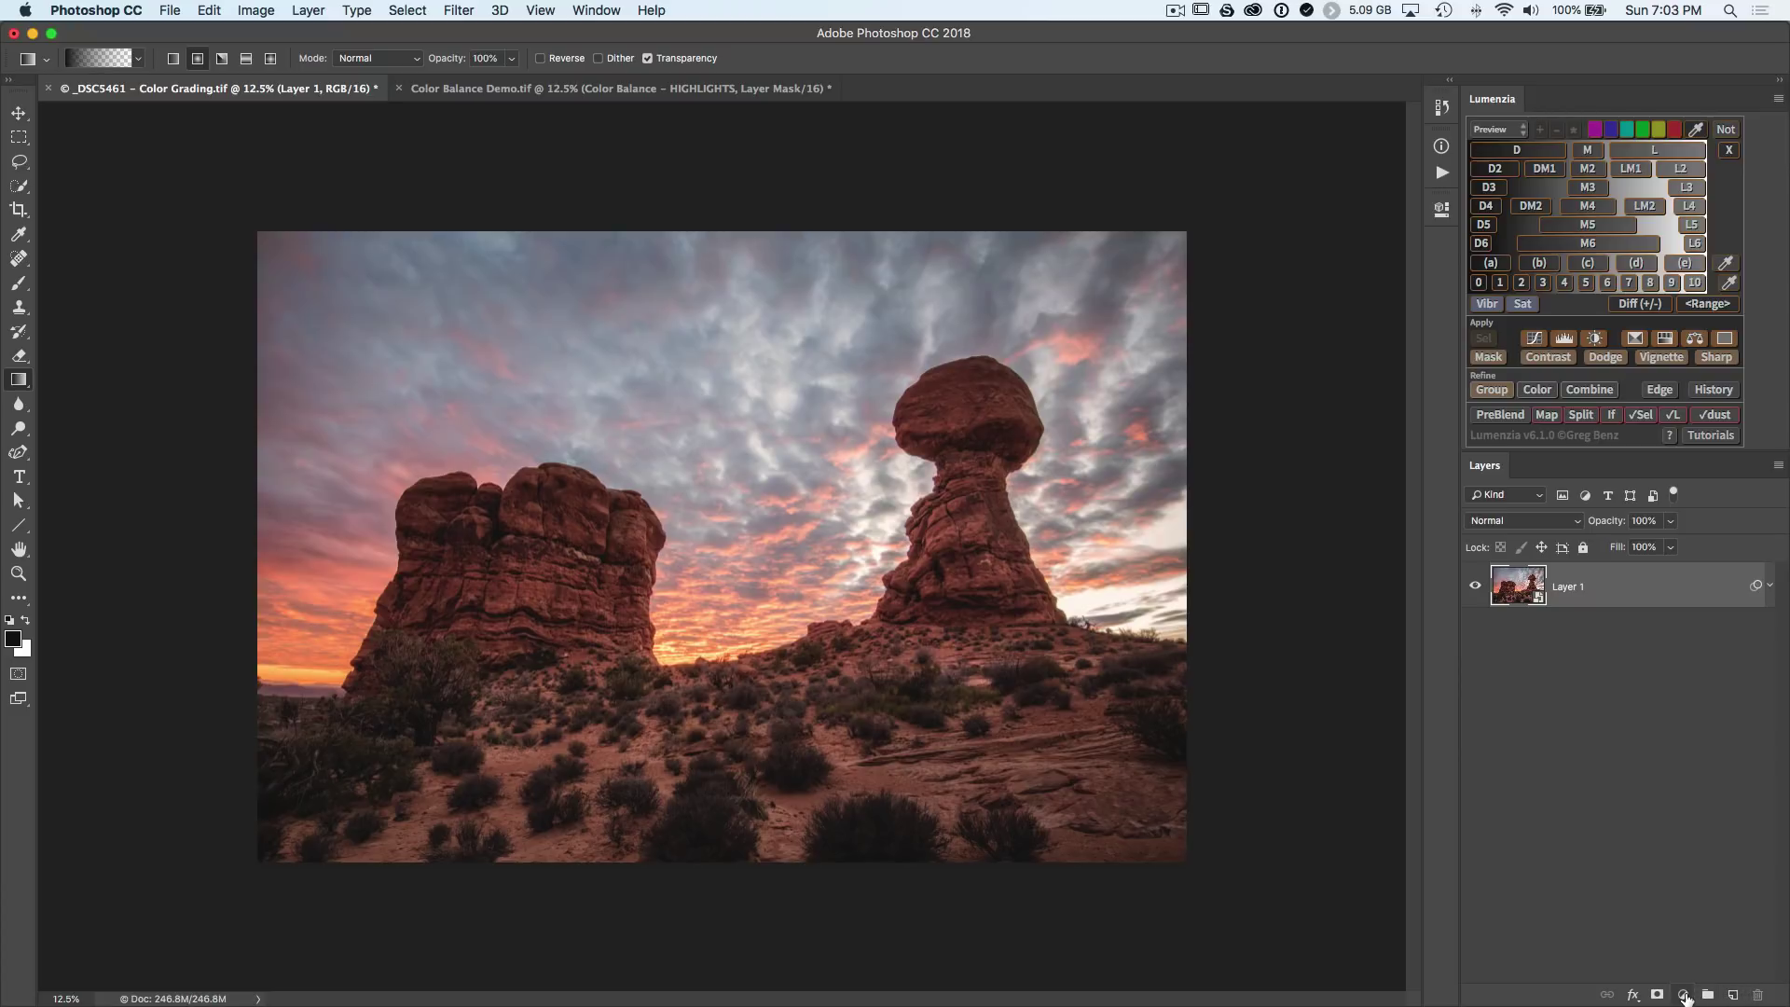
{"action": "left_click", "coordinate": [1685, 994]}
{"action": "left_click", "coordinate": [1698, 813]}
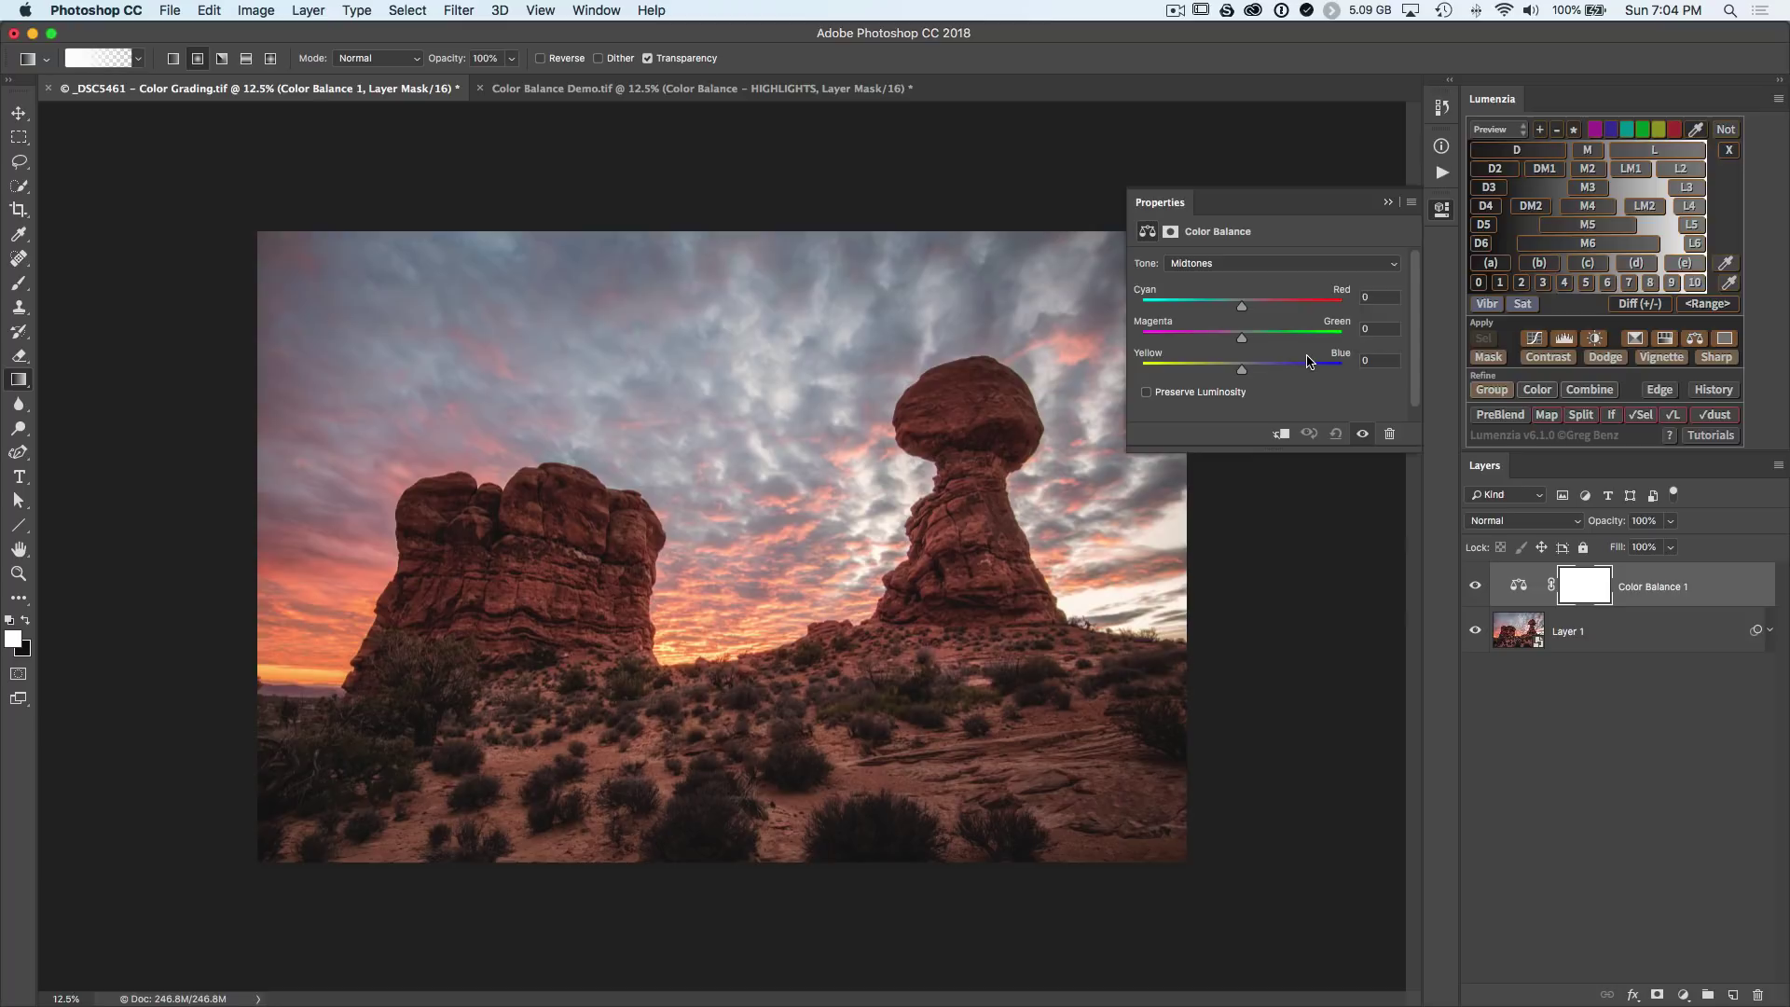
- Experiment with shifting Color Balance 1 highlights toward red, magenta and yellow, then reset all values
{"action": "left_click", "coordinate": [1230, 266]}
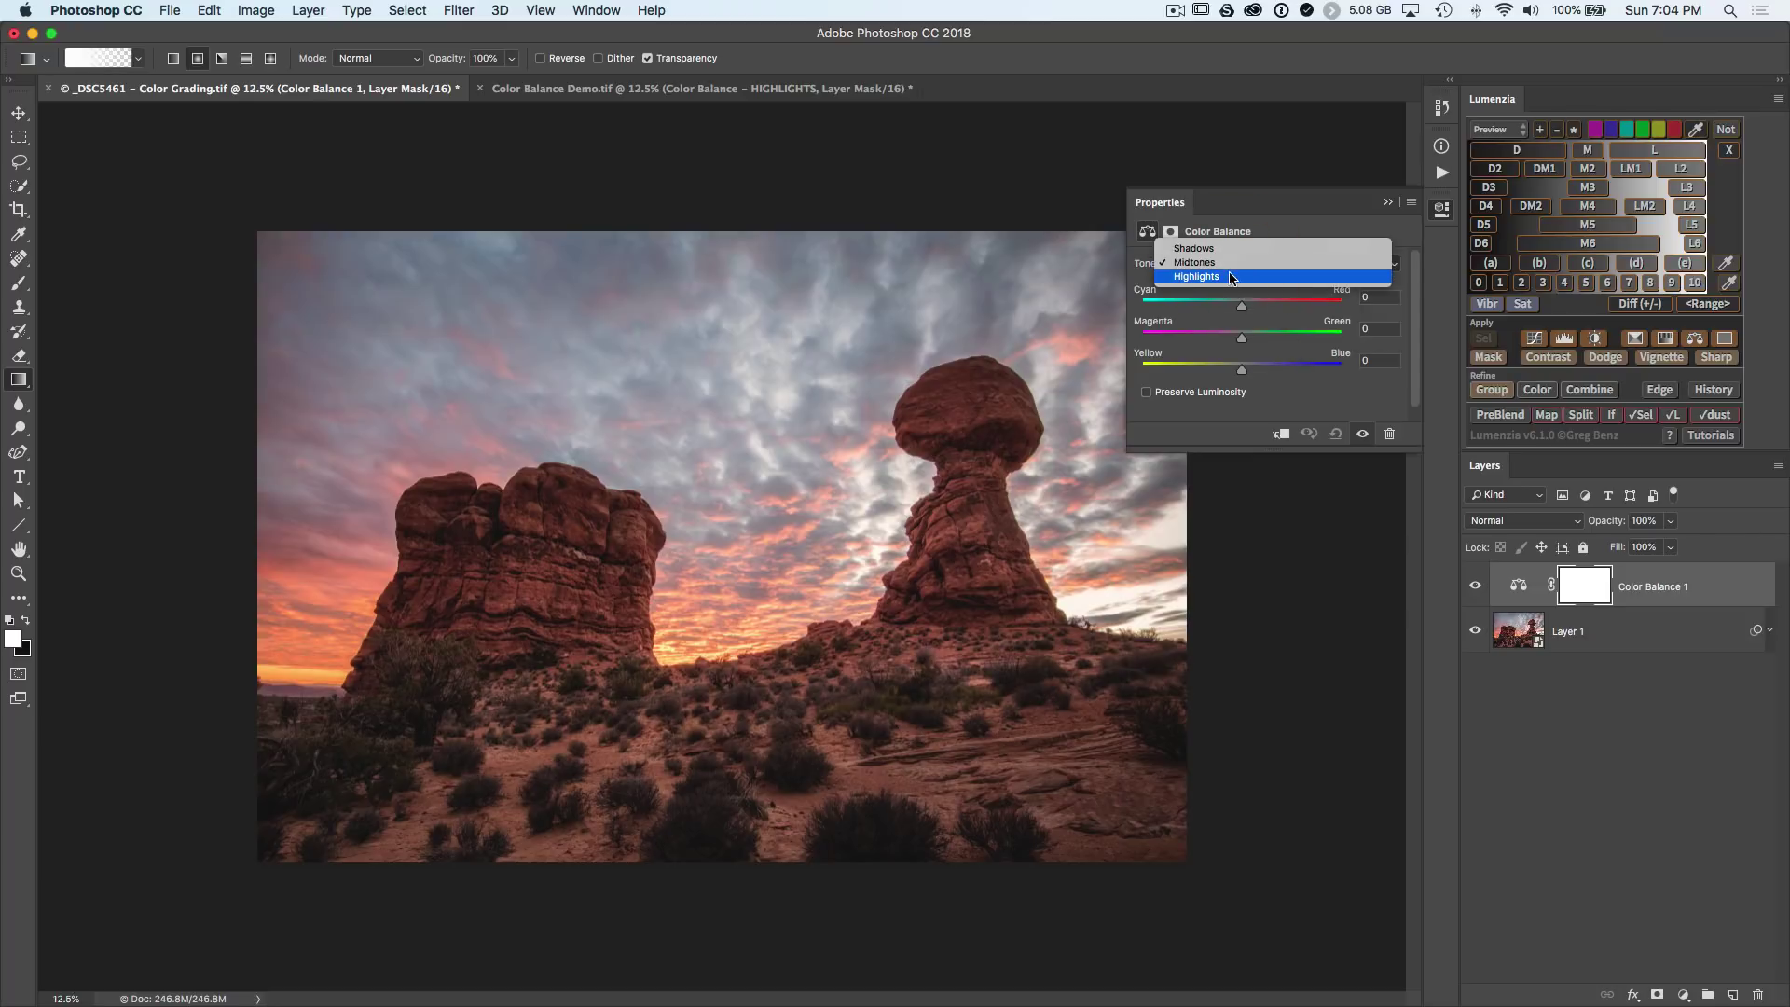
{"action": "left_click", "coordinate": [1230, 275]}
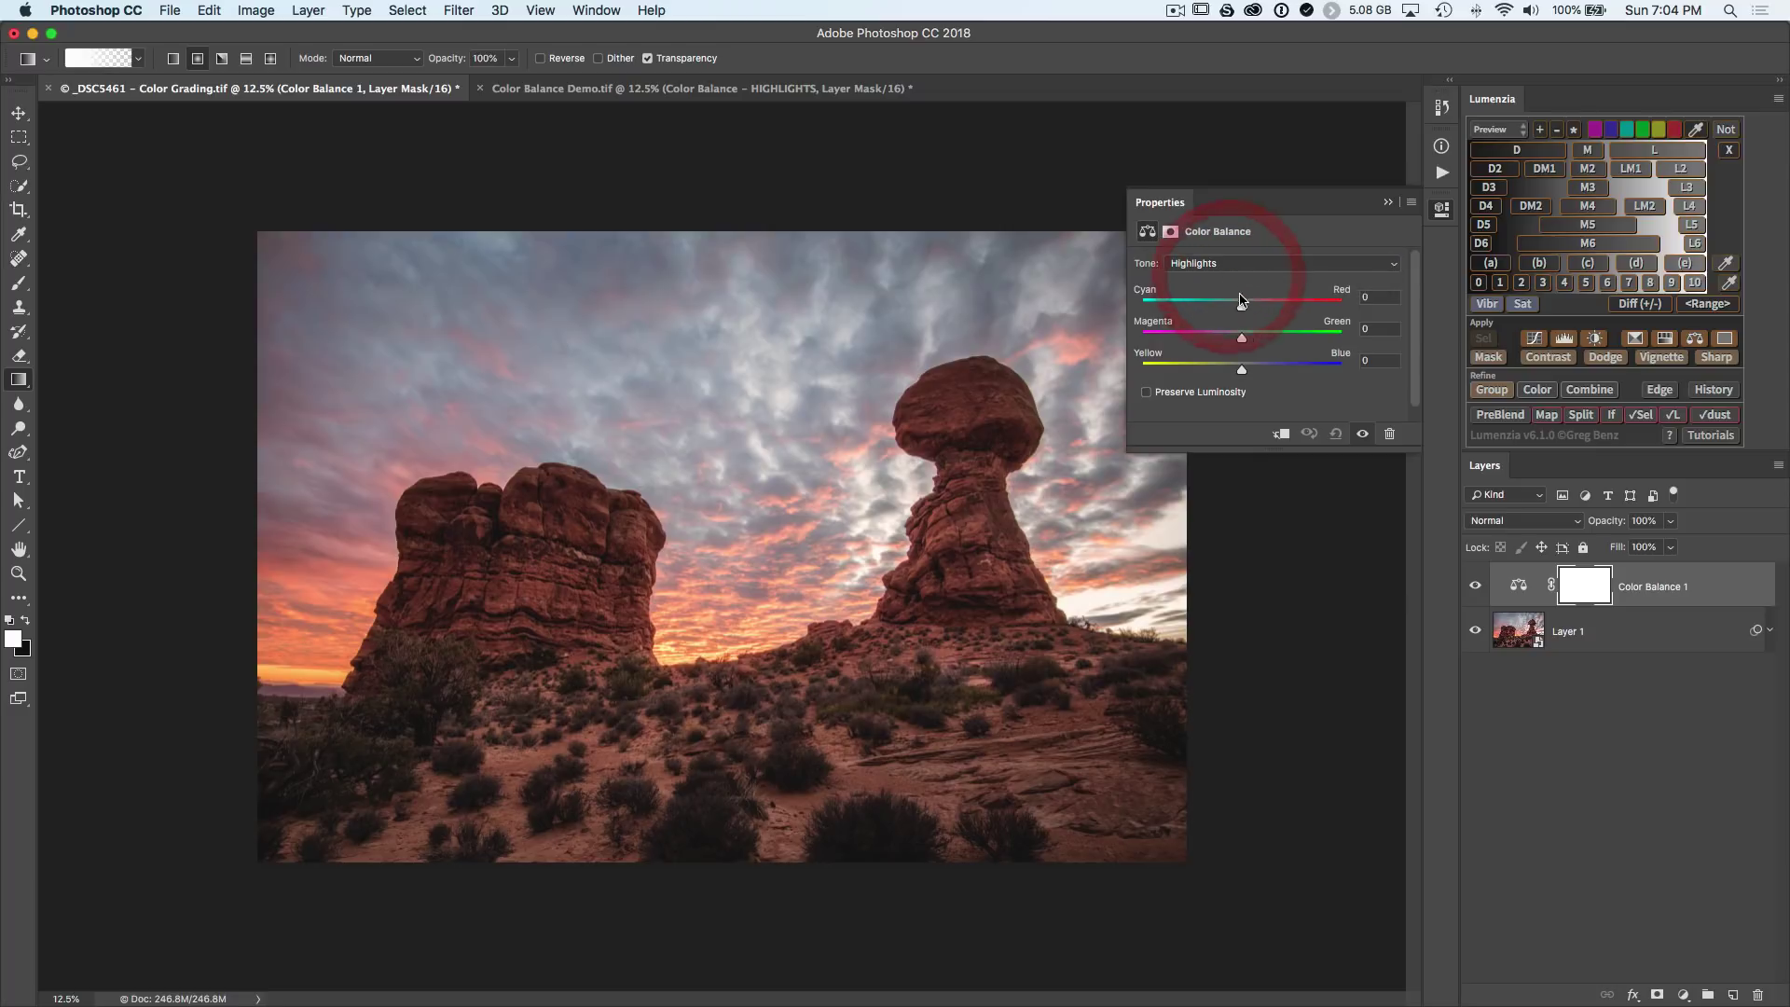
{"action": "left_click_drag", "start_coordinate": [1242, 304], "coordinate": [1330, 305]}
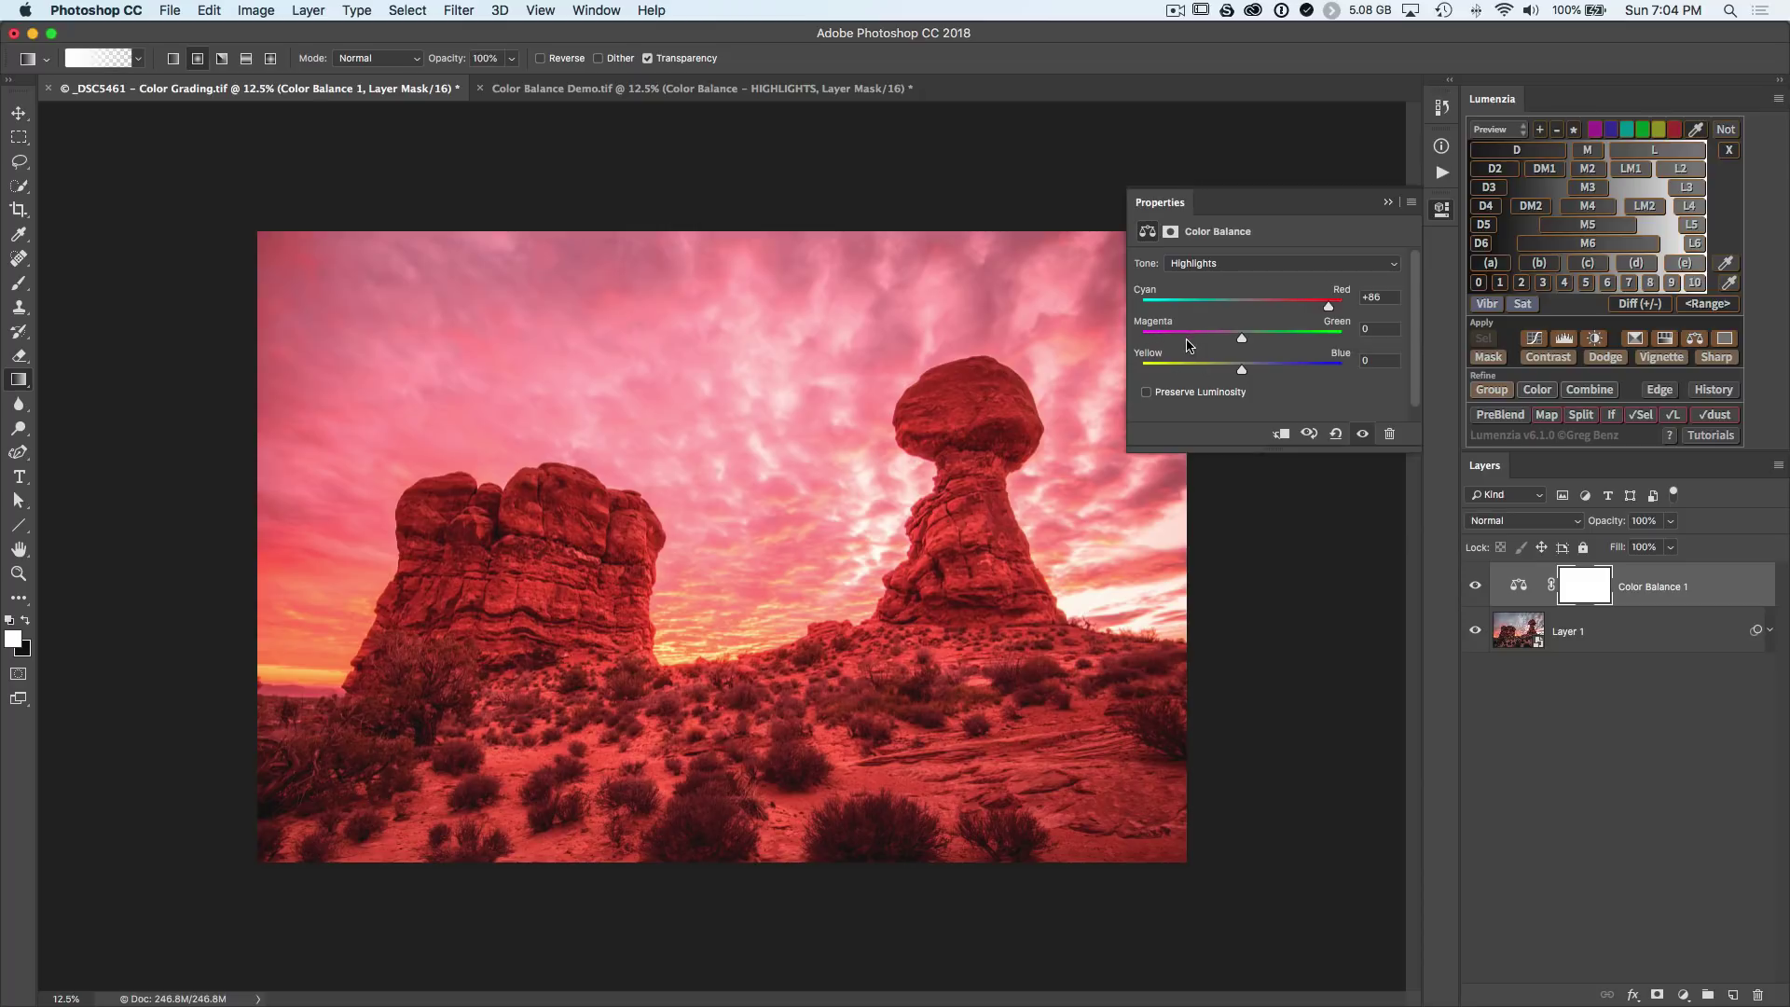
{"action": "left_click", "coordinate": [1154, 334]}
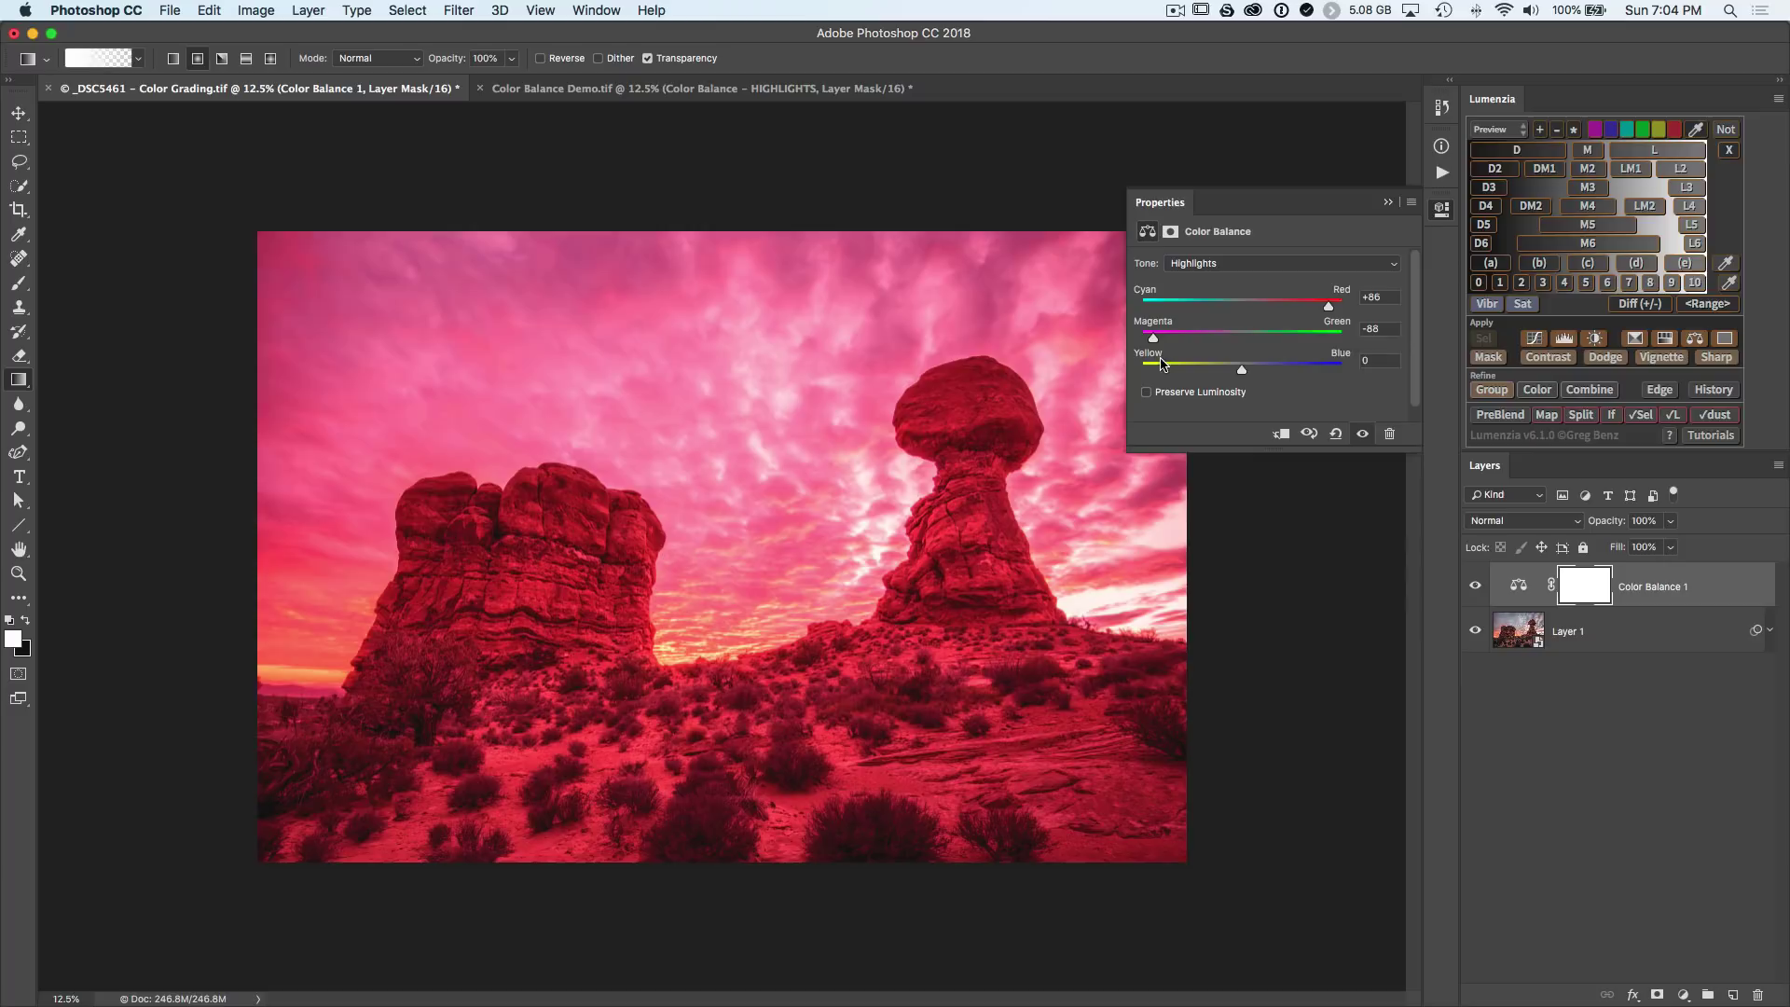
{"action": "left_click", "coordinate": [1159, 366]}
{"action": "left_click", "coordinate": [1335, 433]}
- Set highlights Cyan-Red to +87 and shadows Magenta -69 and Yellow -94
{"action": "left_click", "coordinate": [1255, 264]}
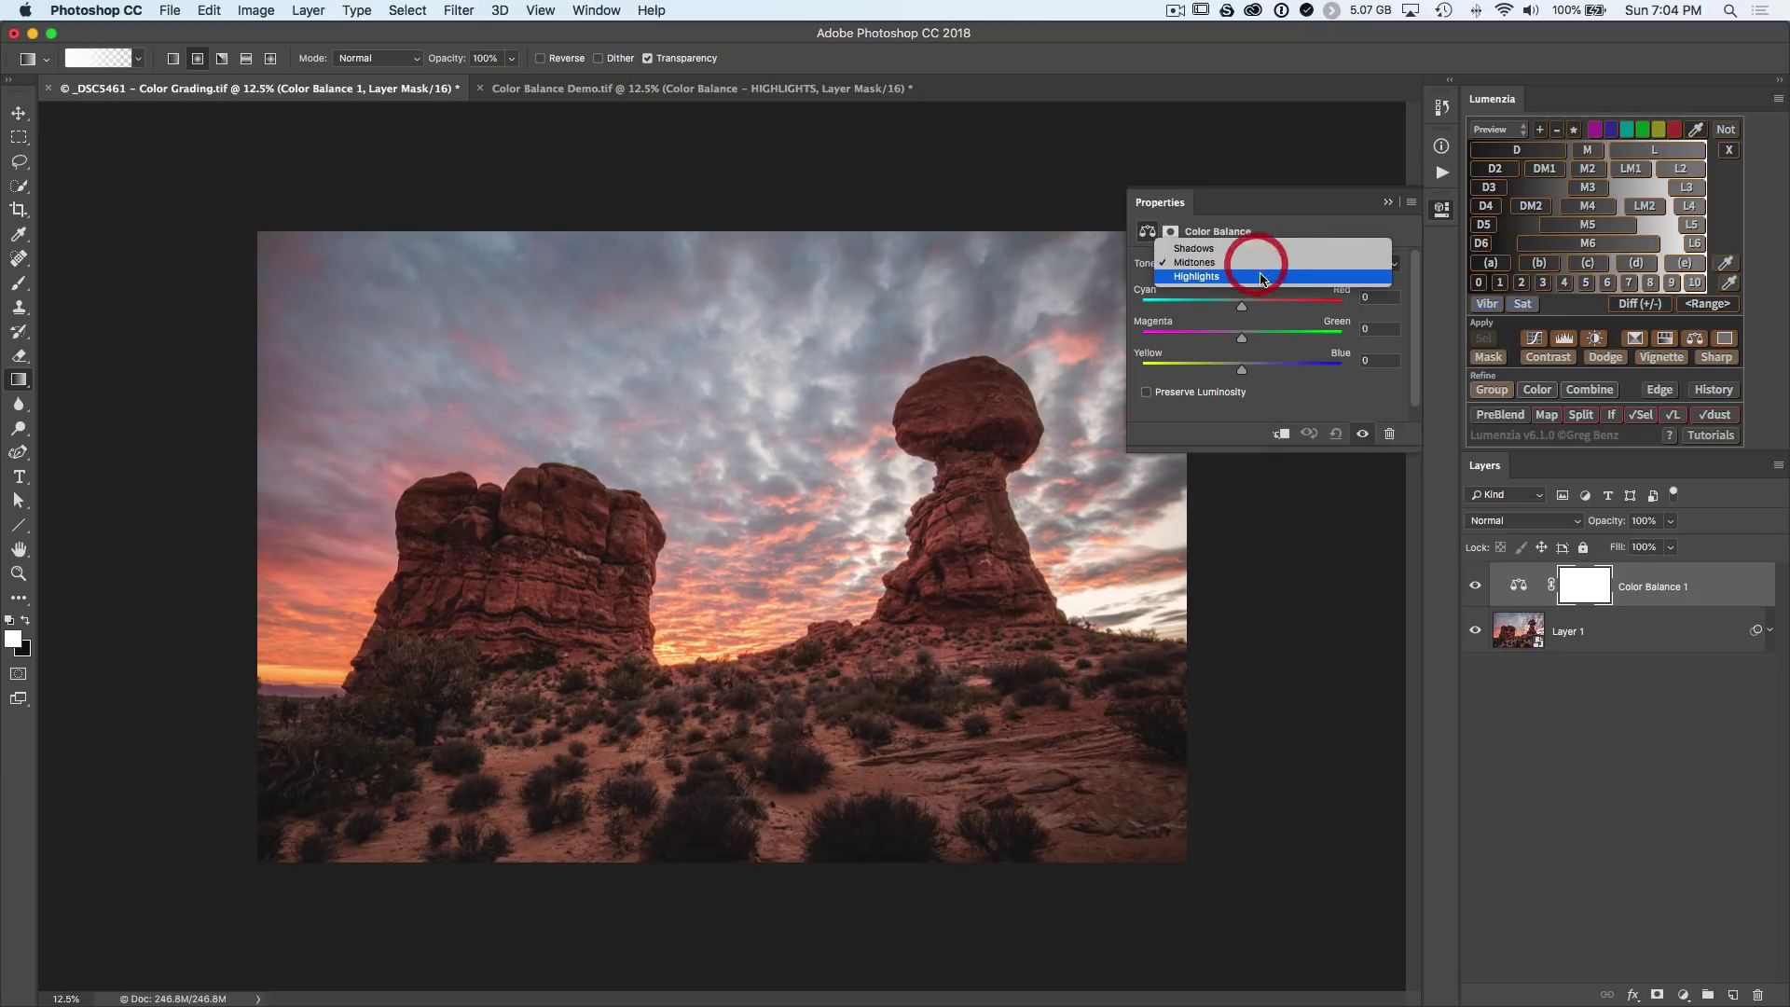
{"action": "left_click", "coordinate": [1260, 277]}
{"action": "left_click", "coordinate": [1328, 300]}
{"action": "left_click", "coordinate": [1249, 264]}
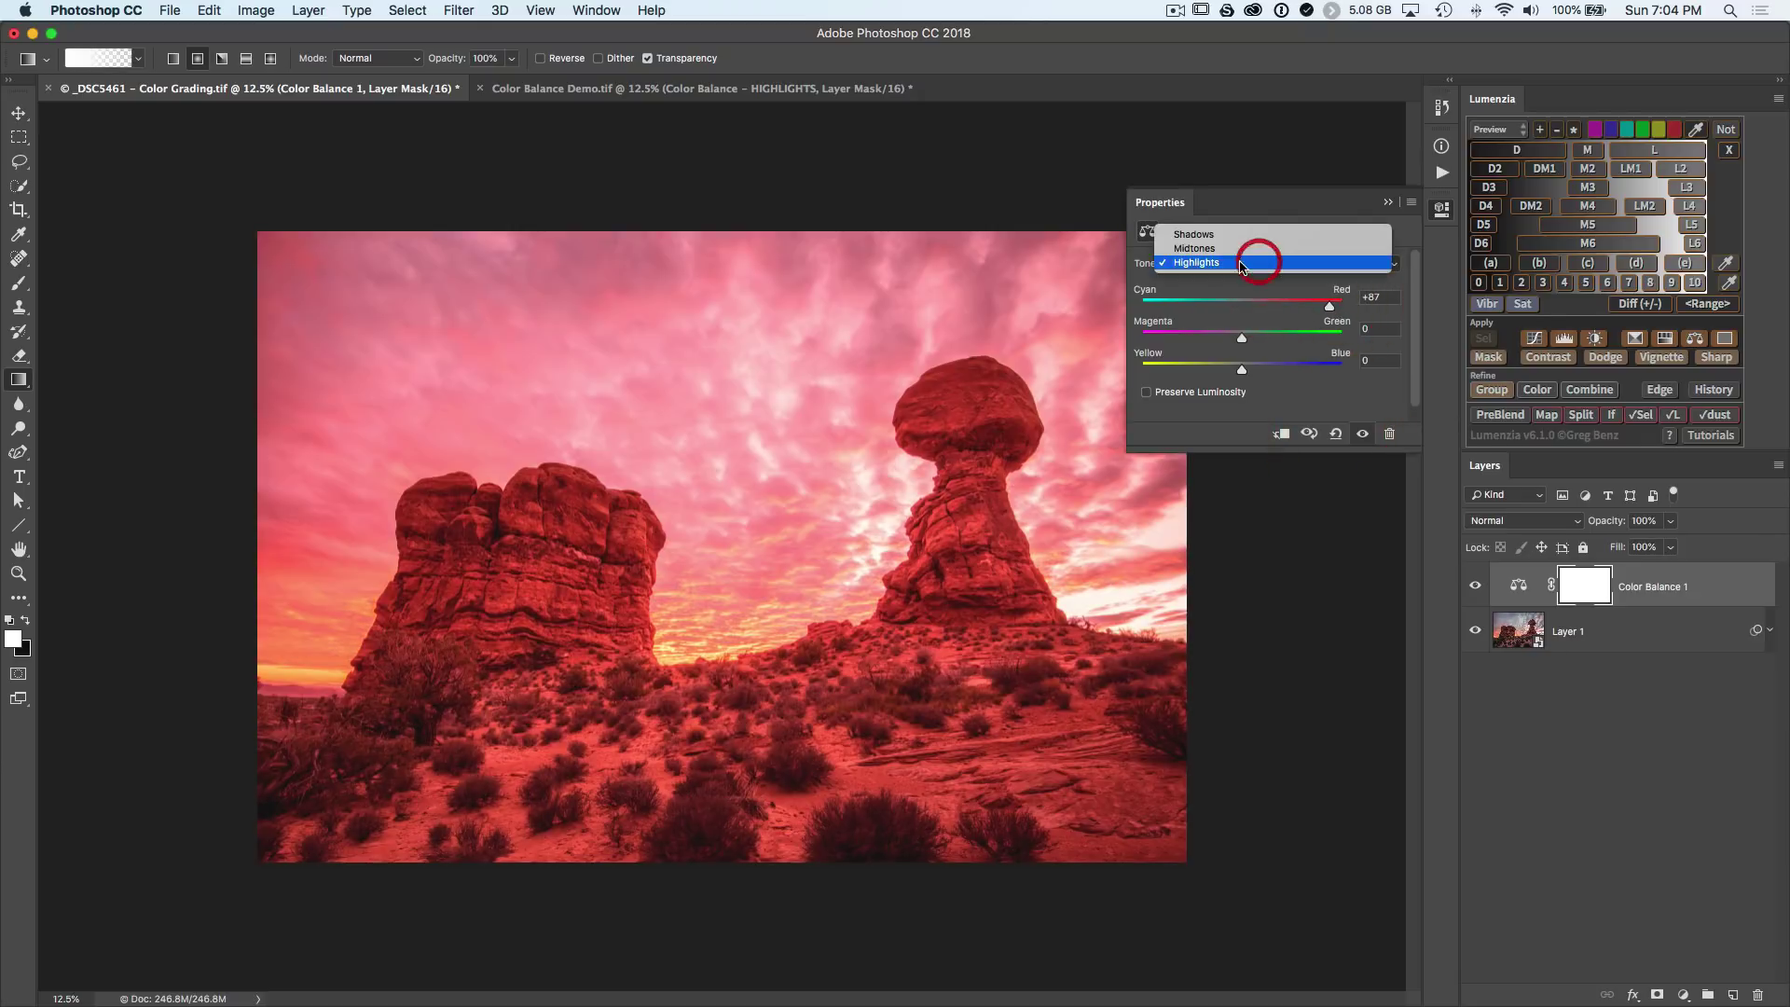
{"action": "left_click", "coordinate": [1223, 234]}
{"action": "left_click", "coordinate": [1155, 338]}
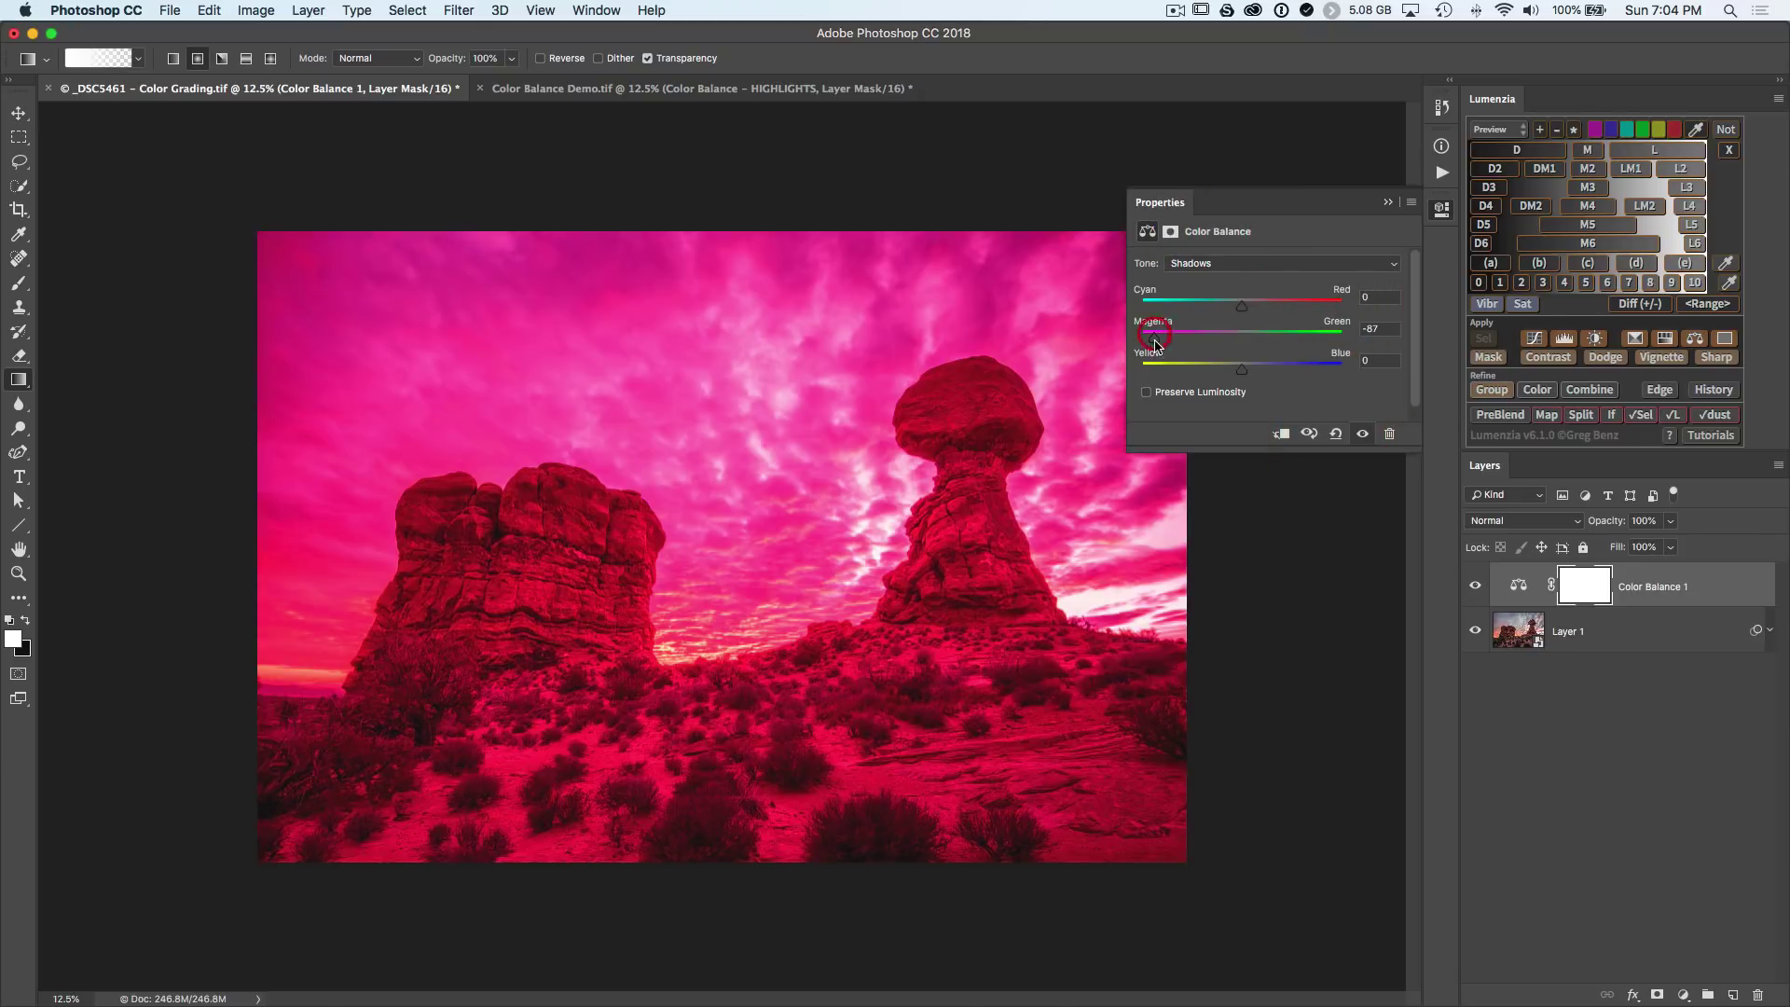
{"action": "left_click", "coordinate": [1153, 365]}
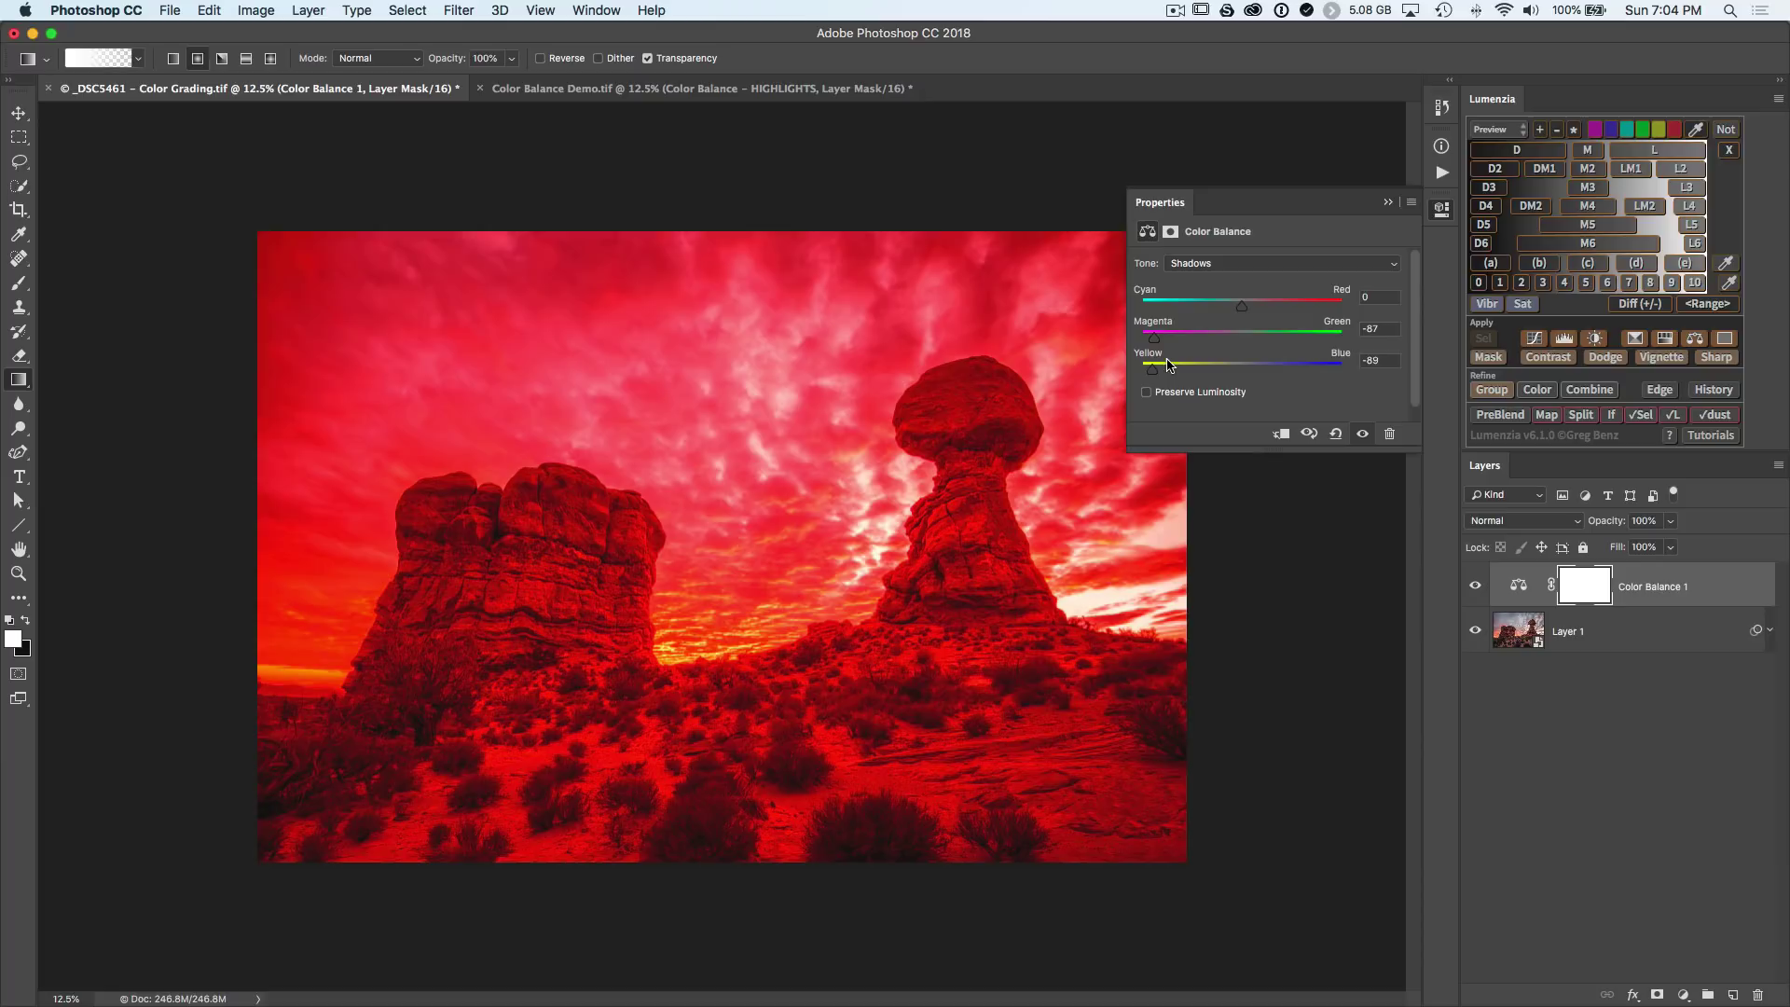
{"action": "left_click", "coordinate": [1147, 367]}
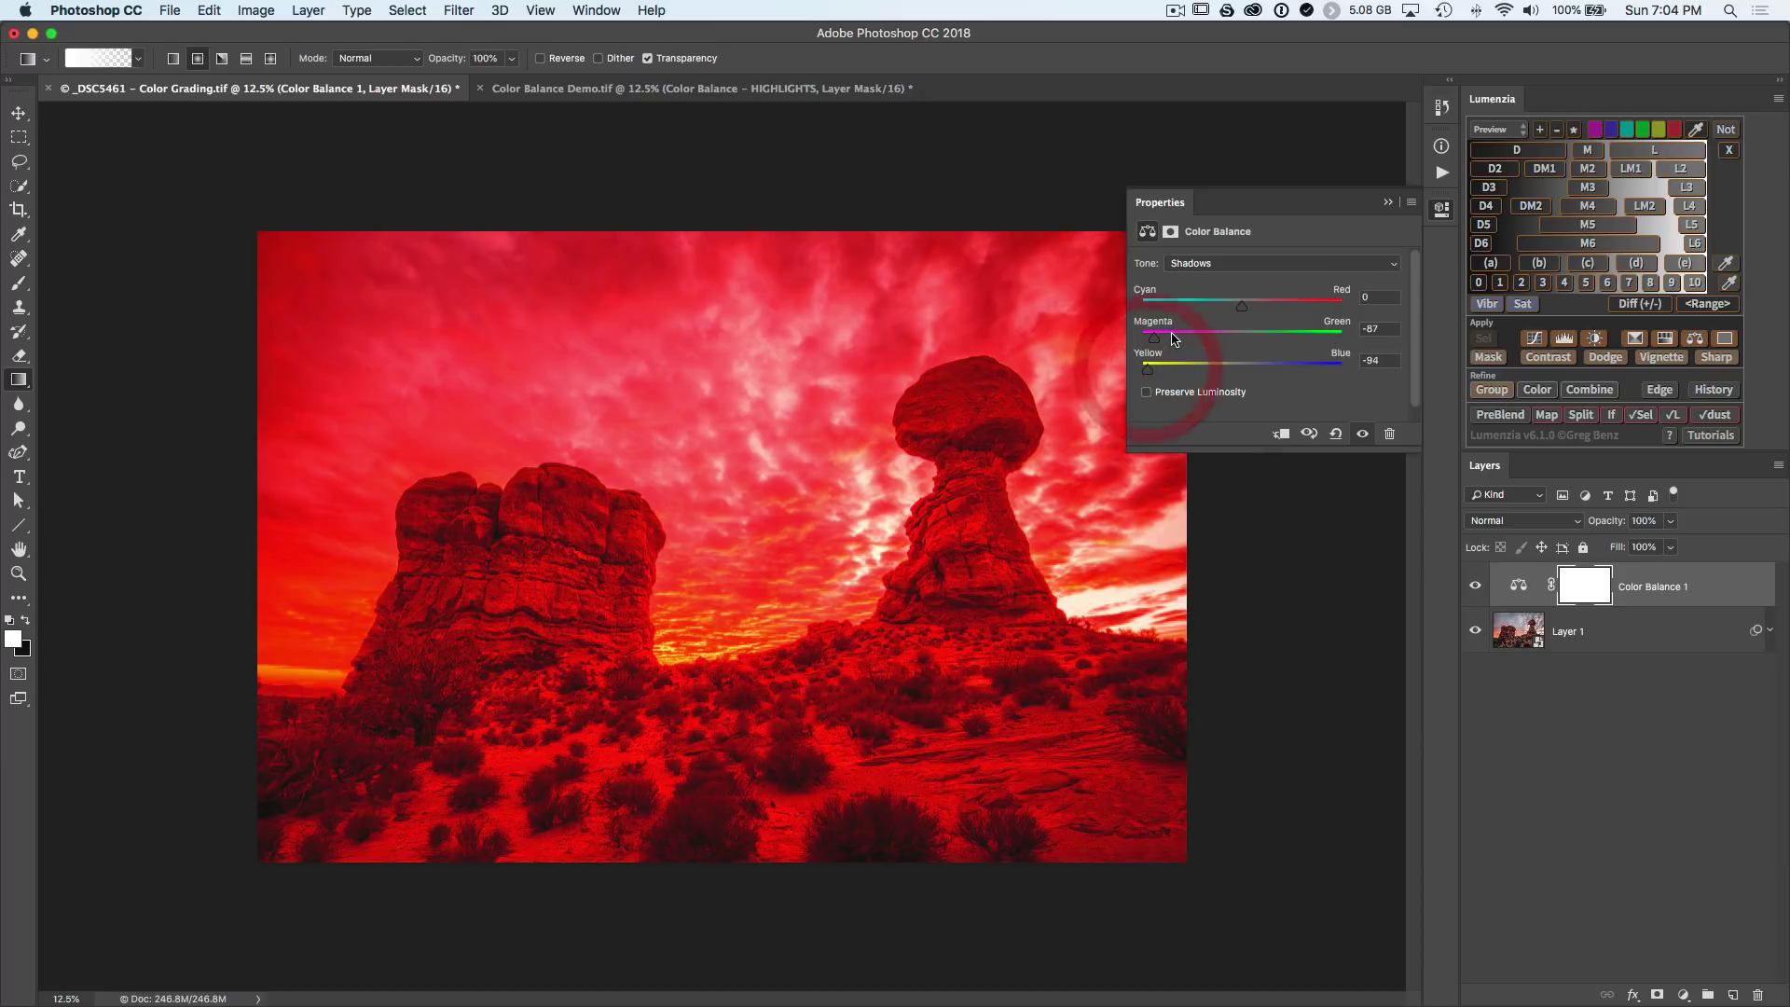
{"action": "left_click", "coordinate": [1172, 335]}
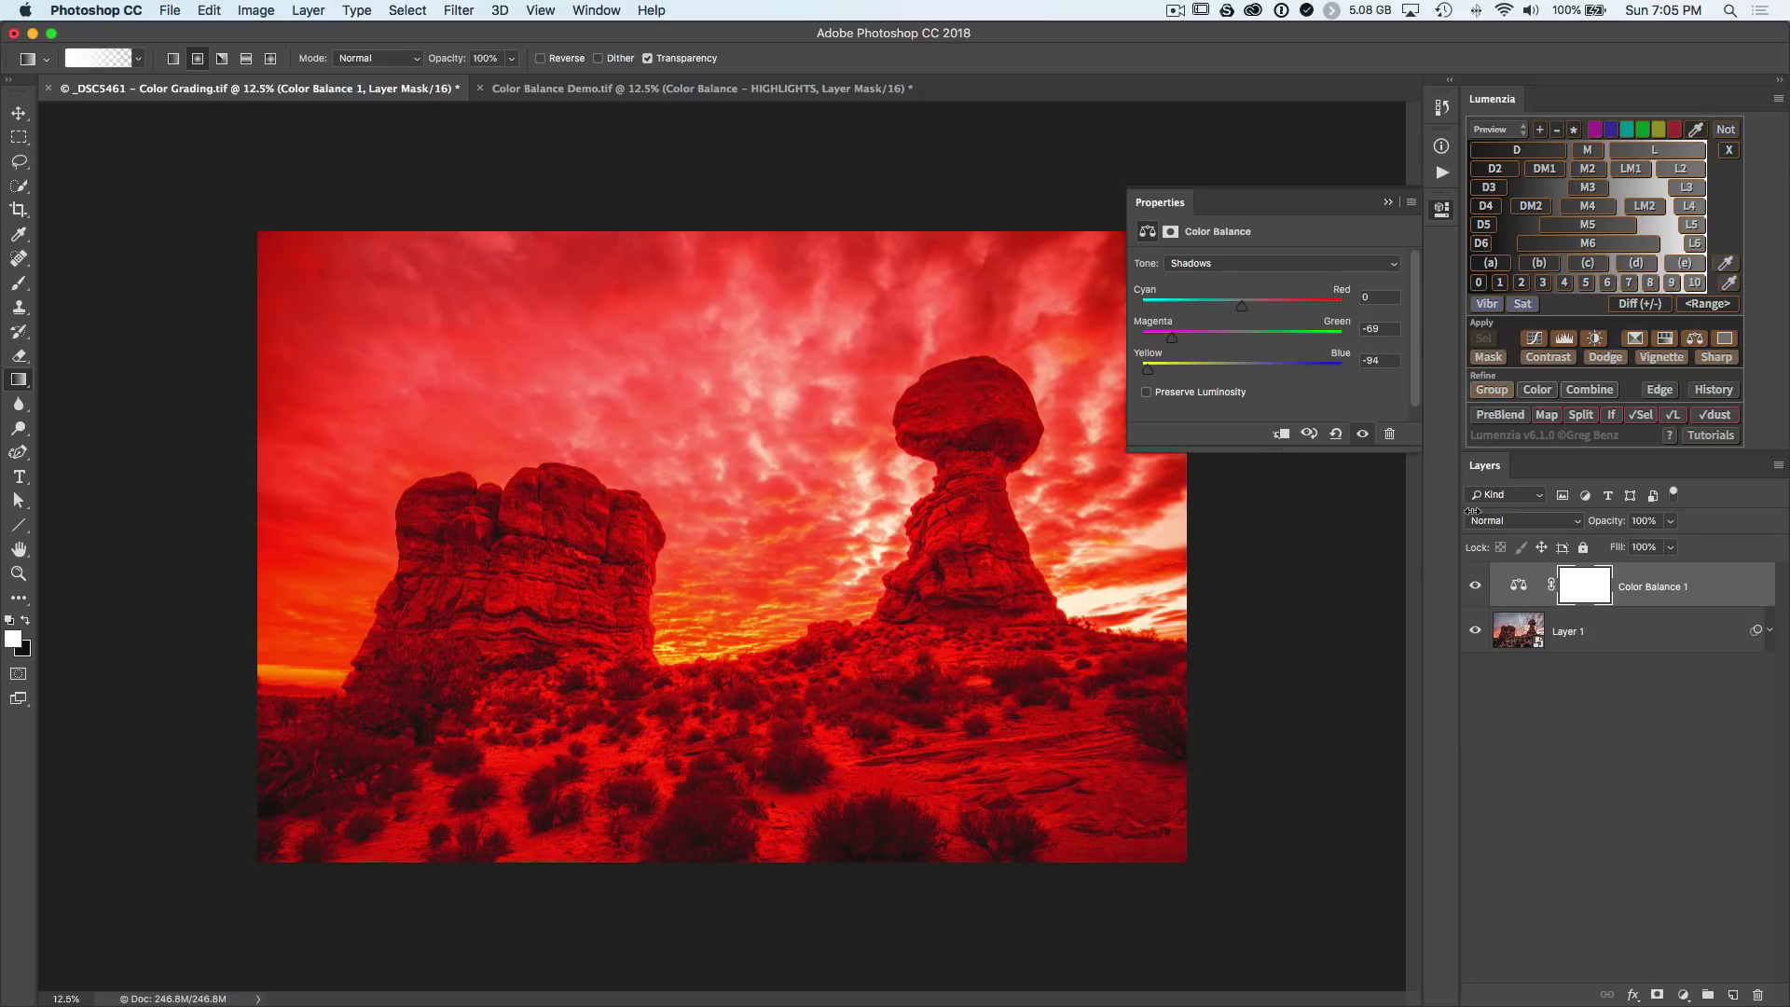
- Restrict Color Balance 1 with an Underlying Layer blend range split at 79/251–255
{"action": "key", "text": "h"}
{"action": "double_click", "coordinate": [1742, 593]}
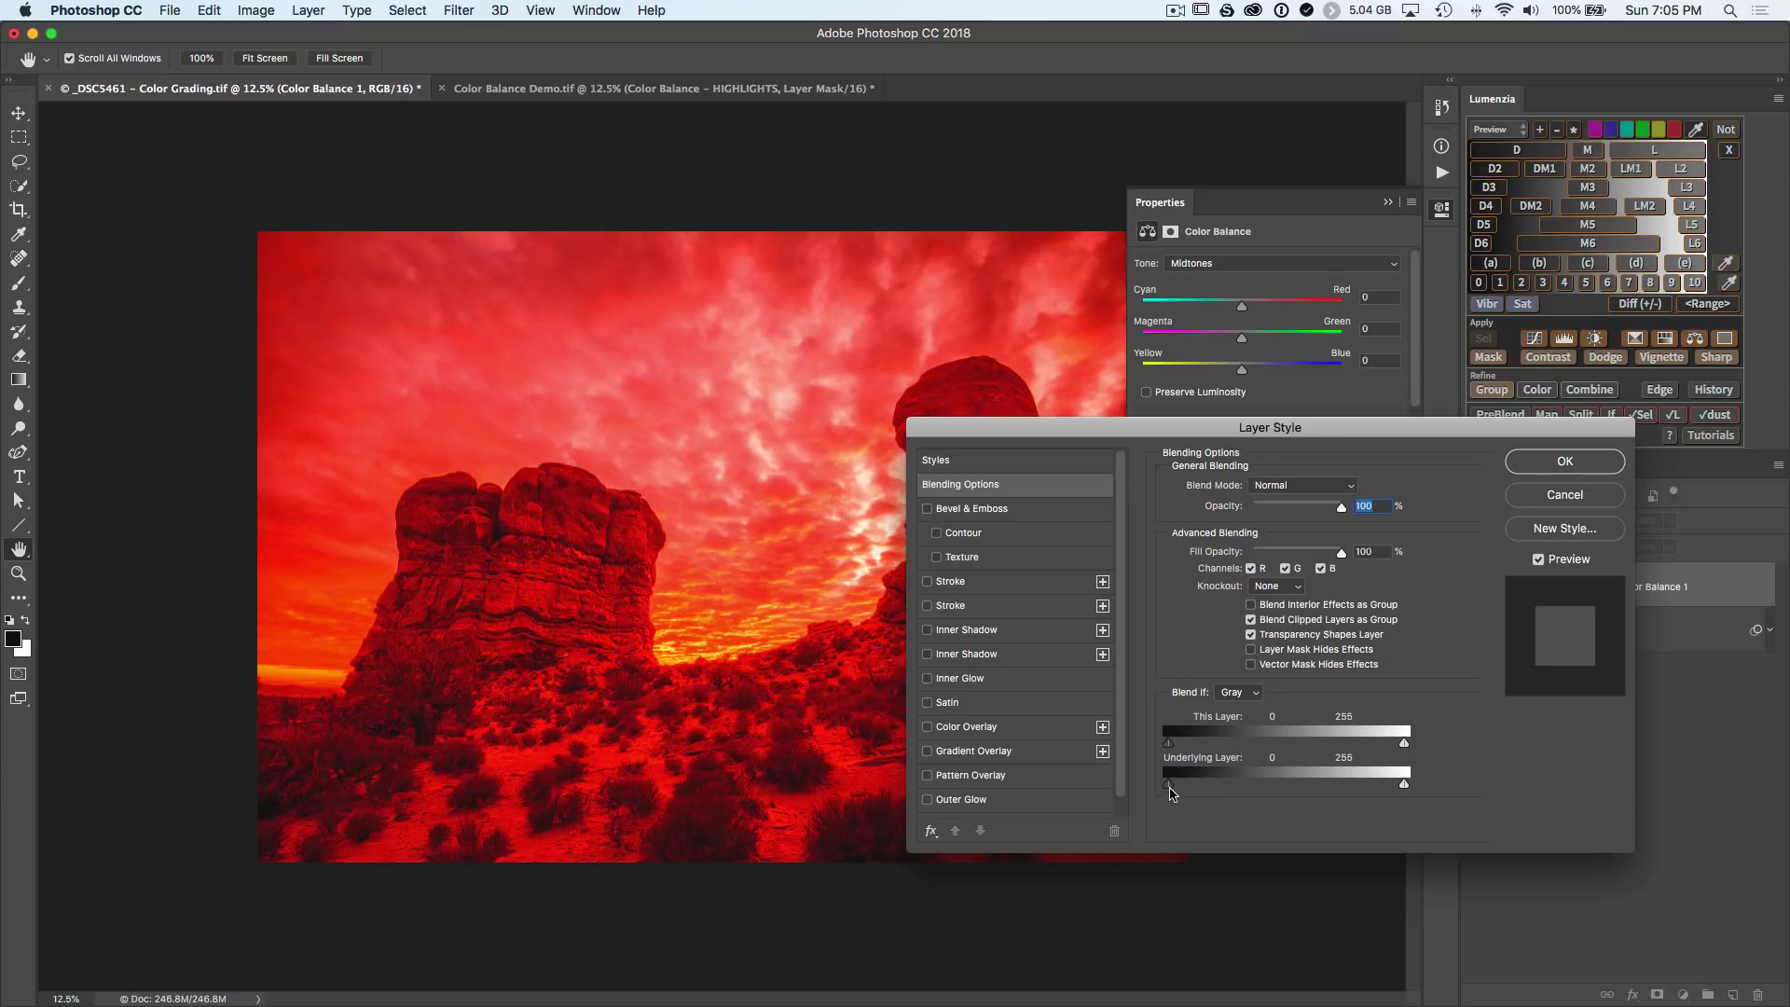
{"action": "left_click_drag", "start_coordinate": [1168, 789], "coordinate": [1241, 791]}
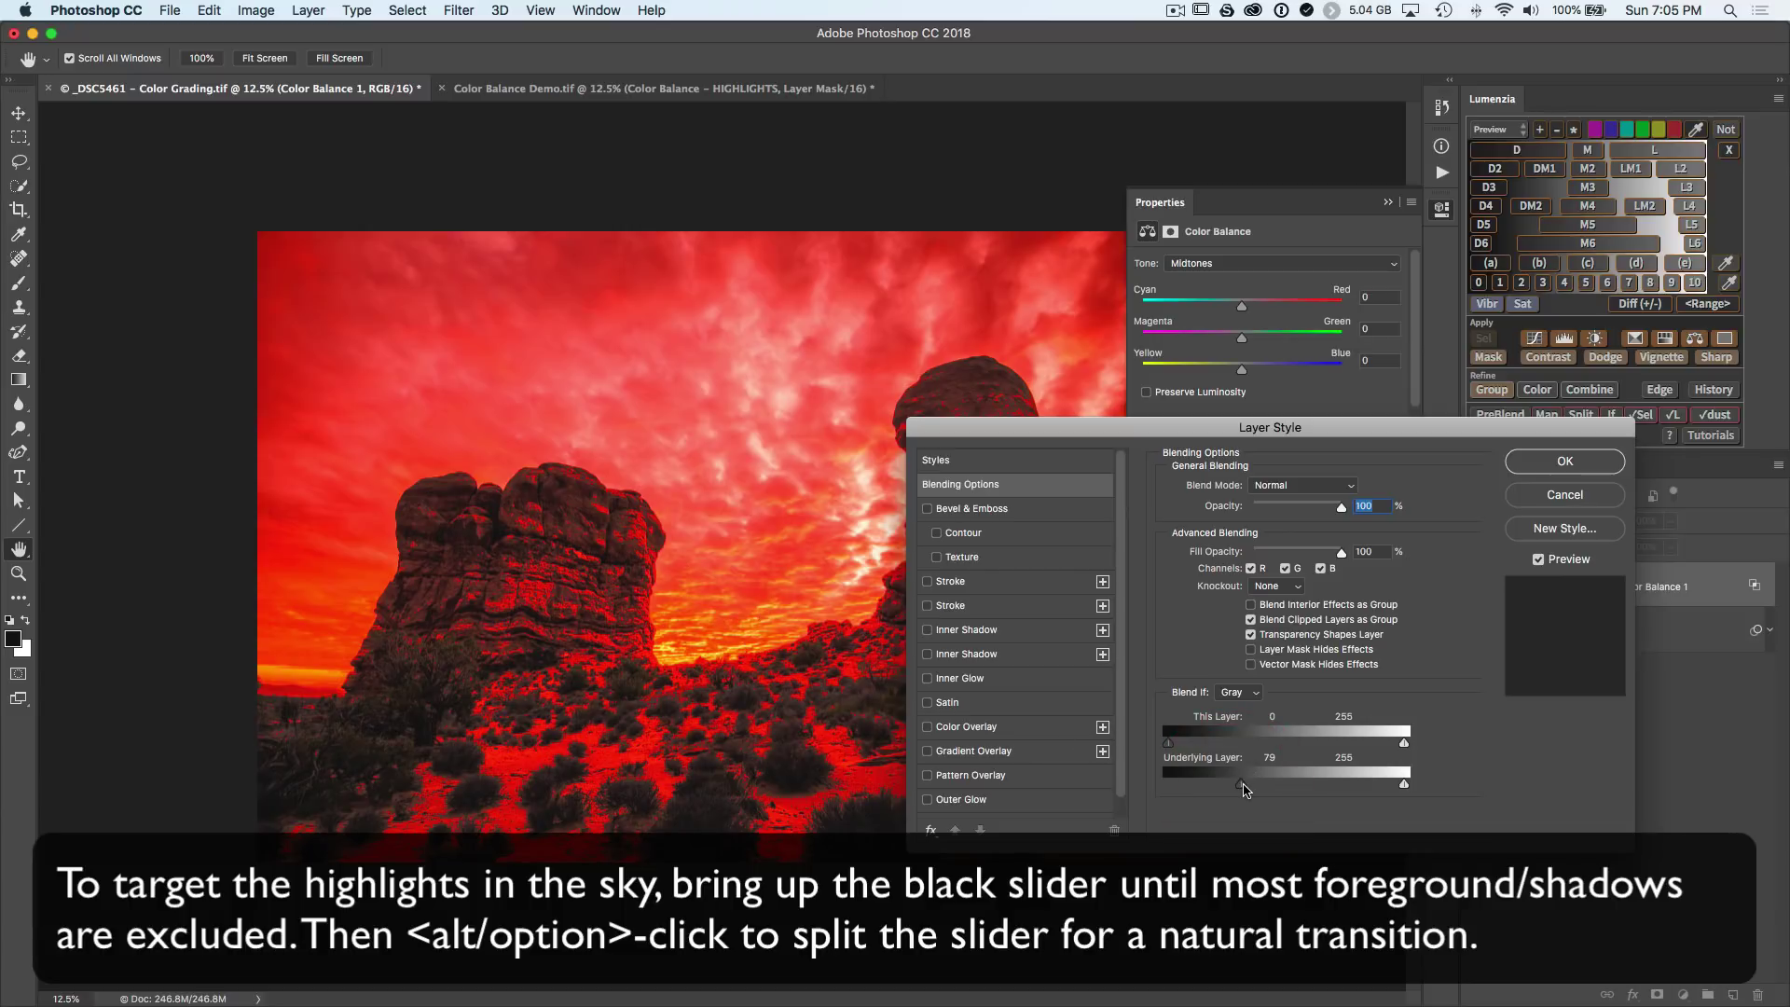
{"action": "key", "text": "alt"}
{"action": "left_click_drag", "start_coordinate": [1242, 789], "coordinate": [1381, 786]}
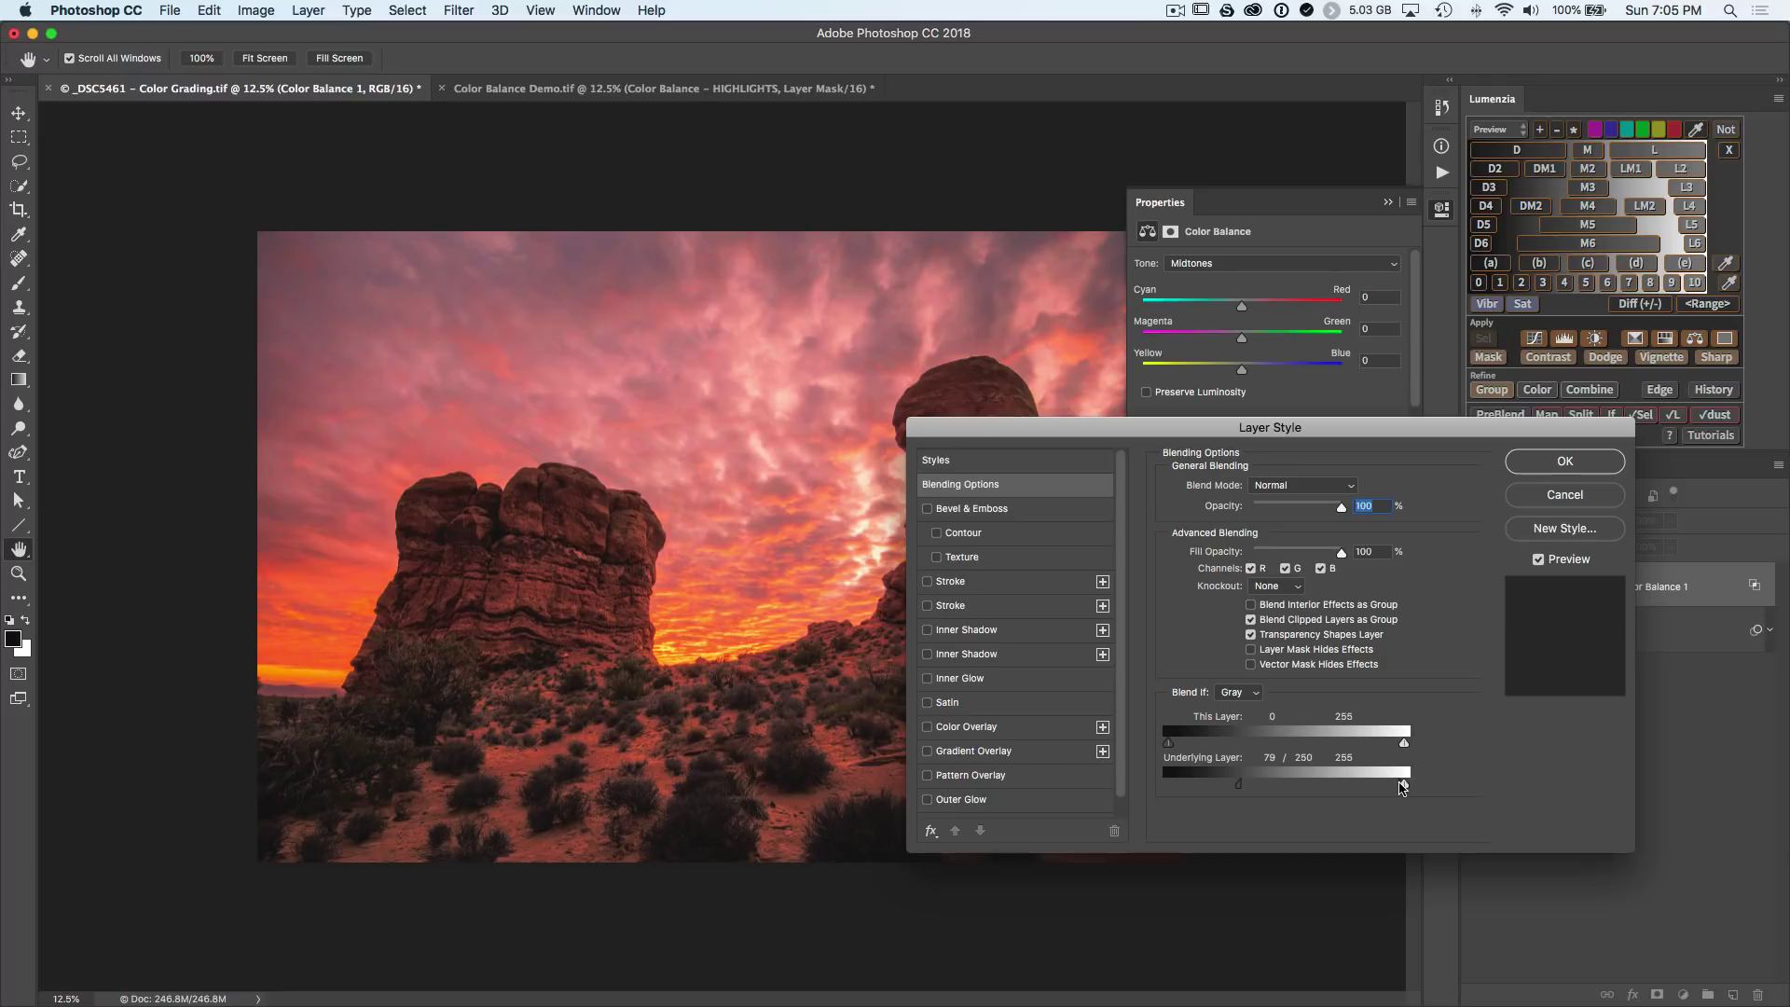
{"action": "left_click_drag", "start_coordinate": [1403, 787], "coordinate": [1404, 788]}
{"action": "left_click_drag", "start_coordinate": [1206, 433], "coordinate": [1400, 561]}
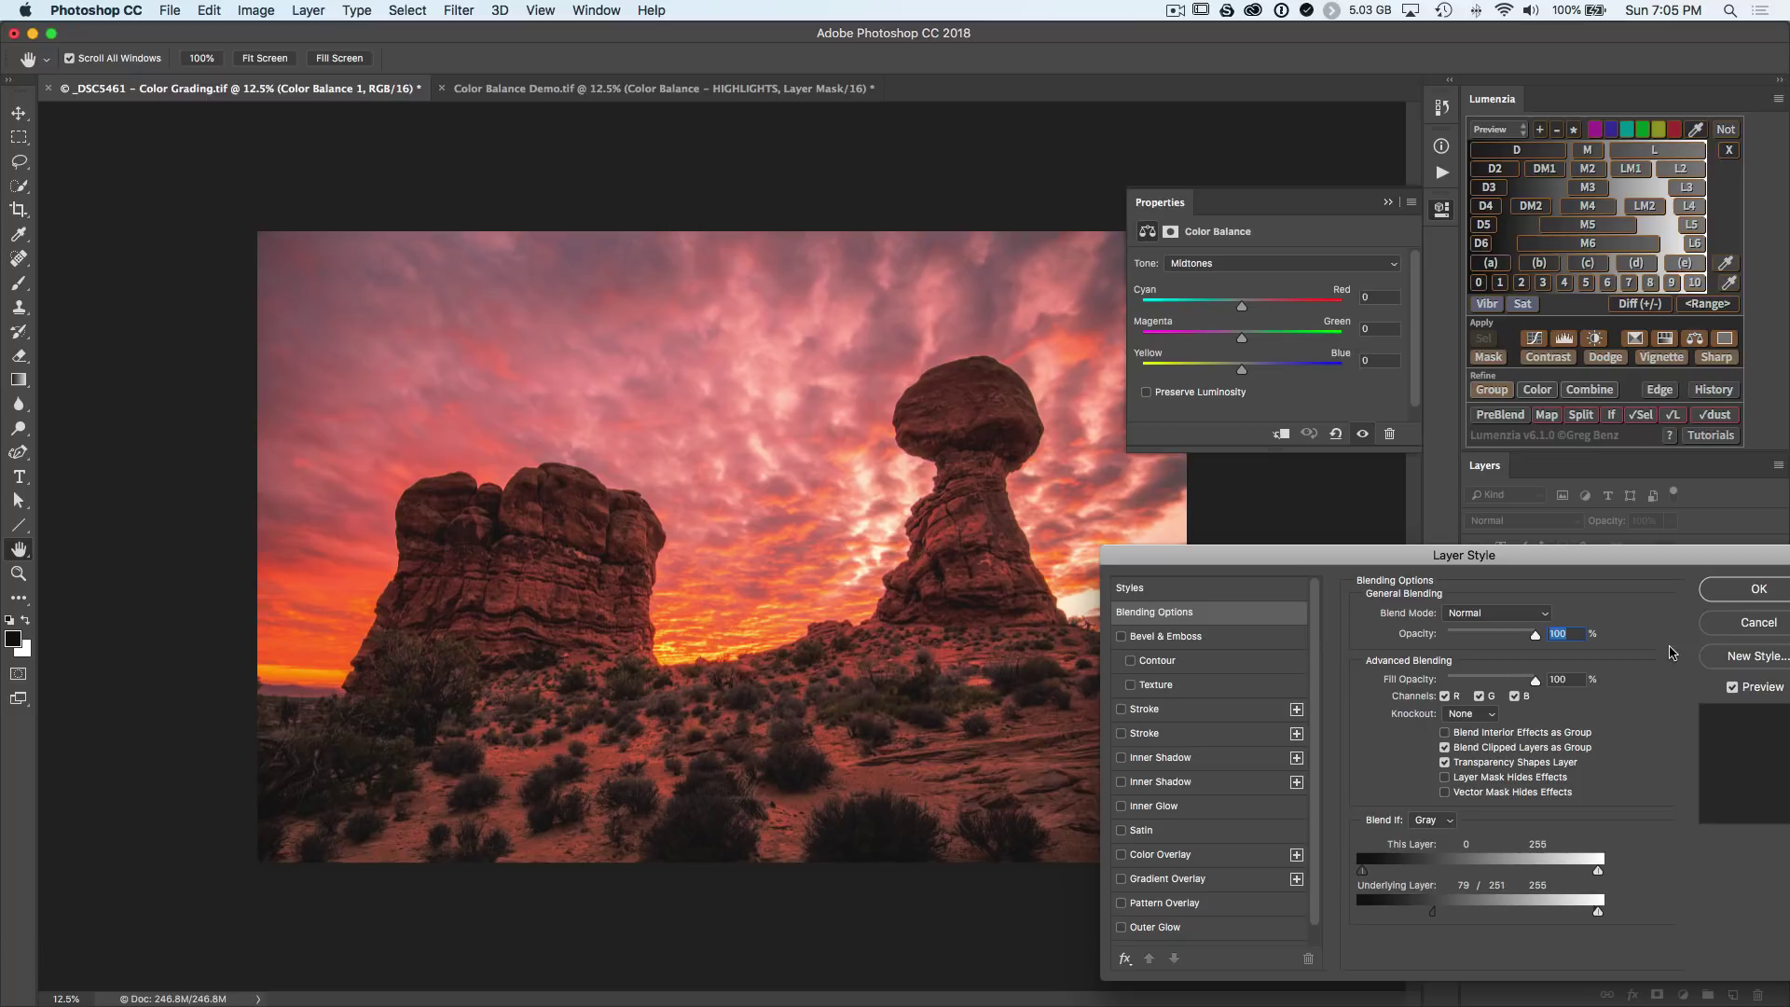
{"action": "left_click", "coordinate": [1736, 589]}
- Toggle Color Balance 1 on and off to compare the blend-limited warming
{"action": "key", "text": "g"}
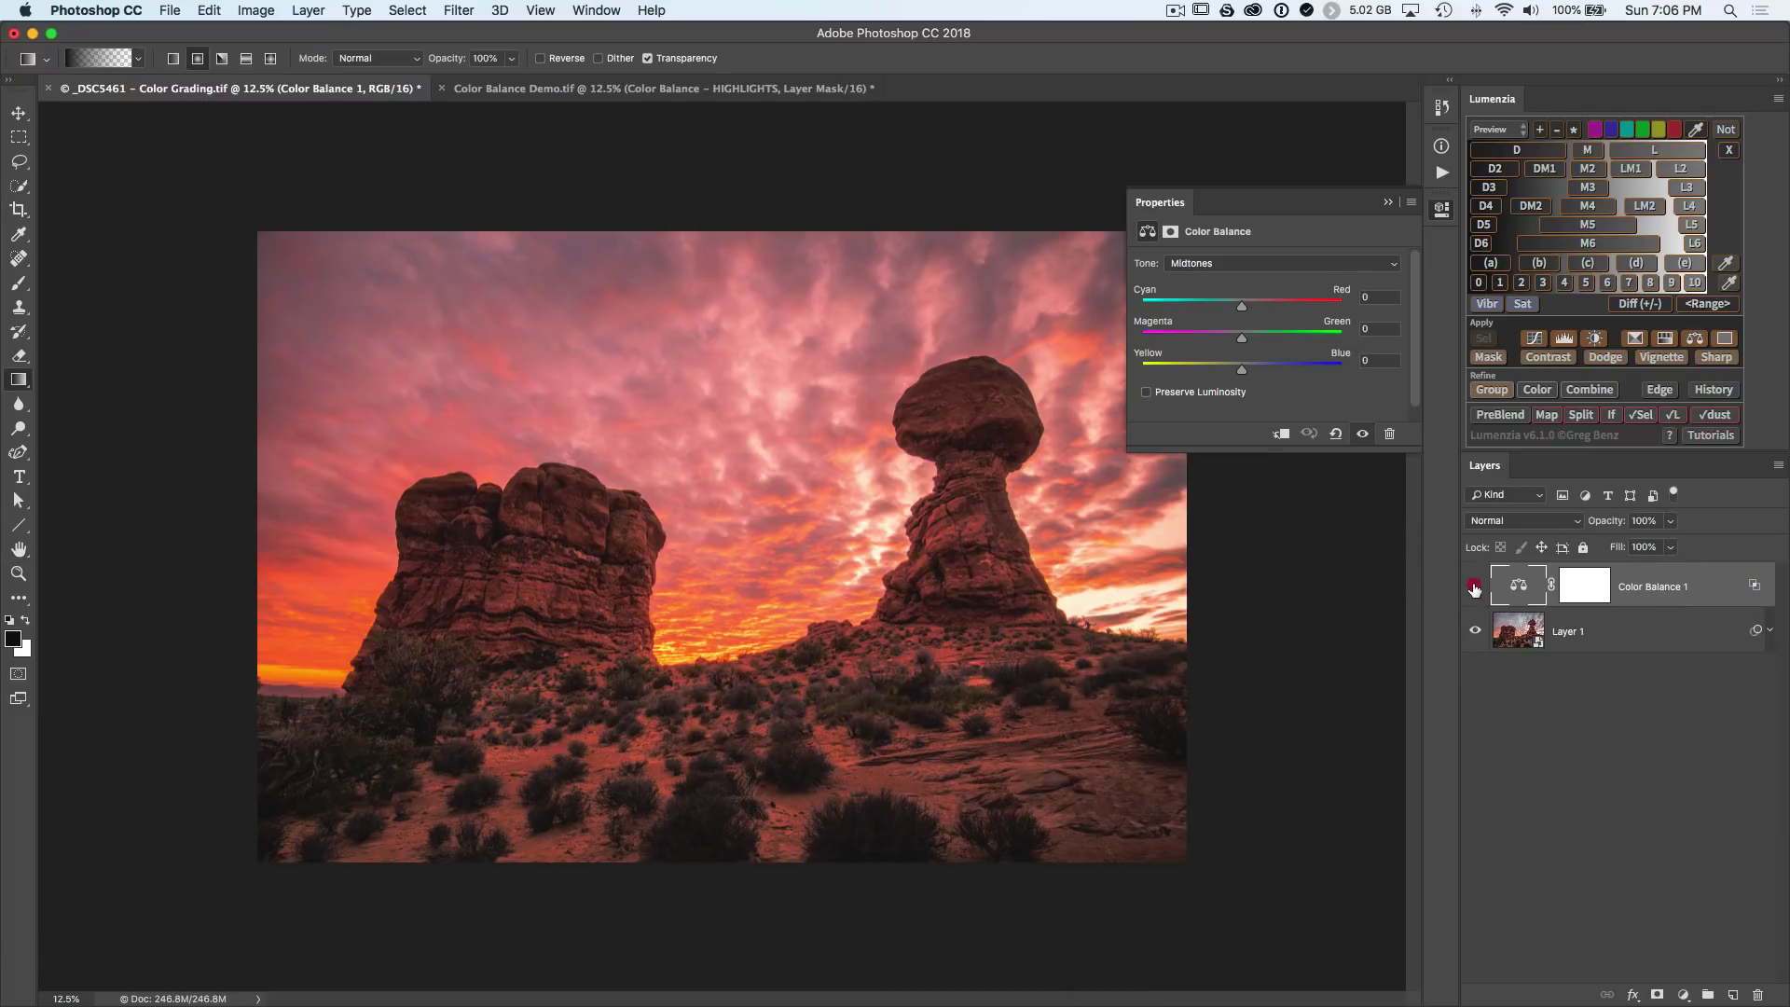
{"action": "left_click", "coordinate": [1474, 587]}
{"action": "left_click", "coordinate": [1474, 588]}
{"action": "left_click", "coordinate": [1474, 587]}
{"action": "left_click", "coordinate": [1474, 587]}
{"action": "left_click", "coordinate": [1473, 587]}
{"action": "left_click", "coordinate": [1474, 588]}
- Replace it with a Lumenzia Color Balance layer using Ifunder and an L2 blend-if, previewing the area
{"action": "left_click", "coordinate": [1757, 996]}
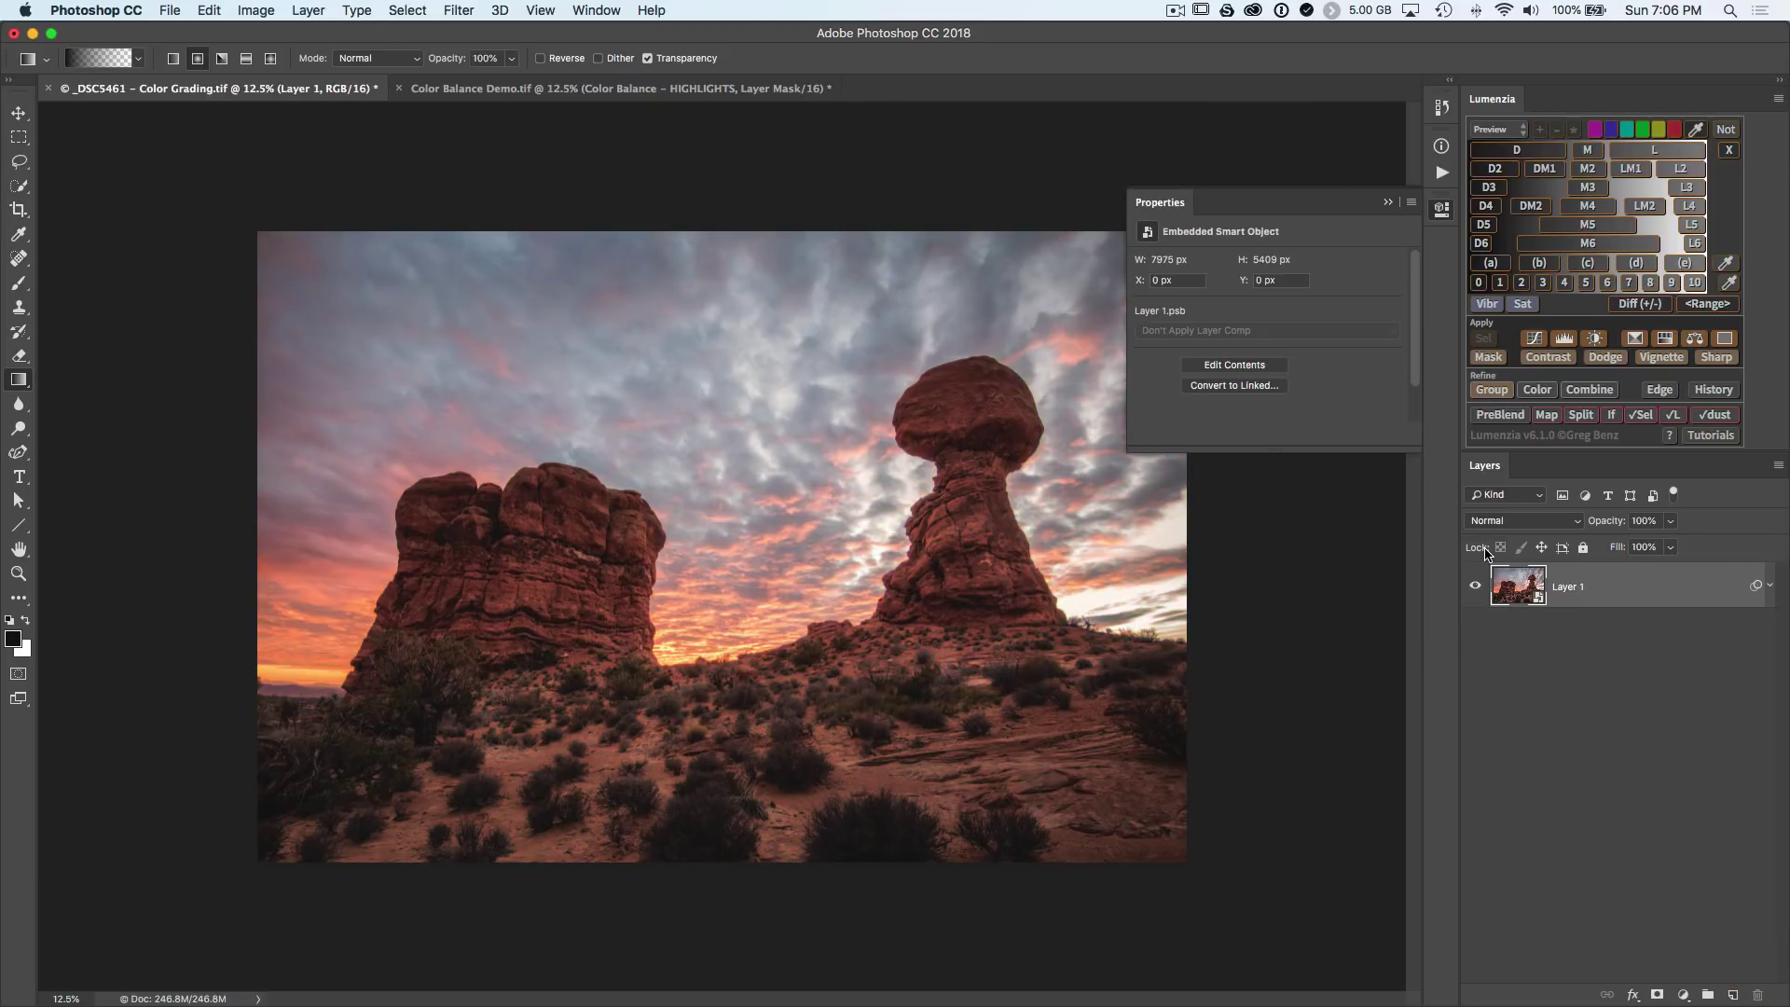
{"action": "left_click", "coordinate": [1695, 339]}
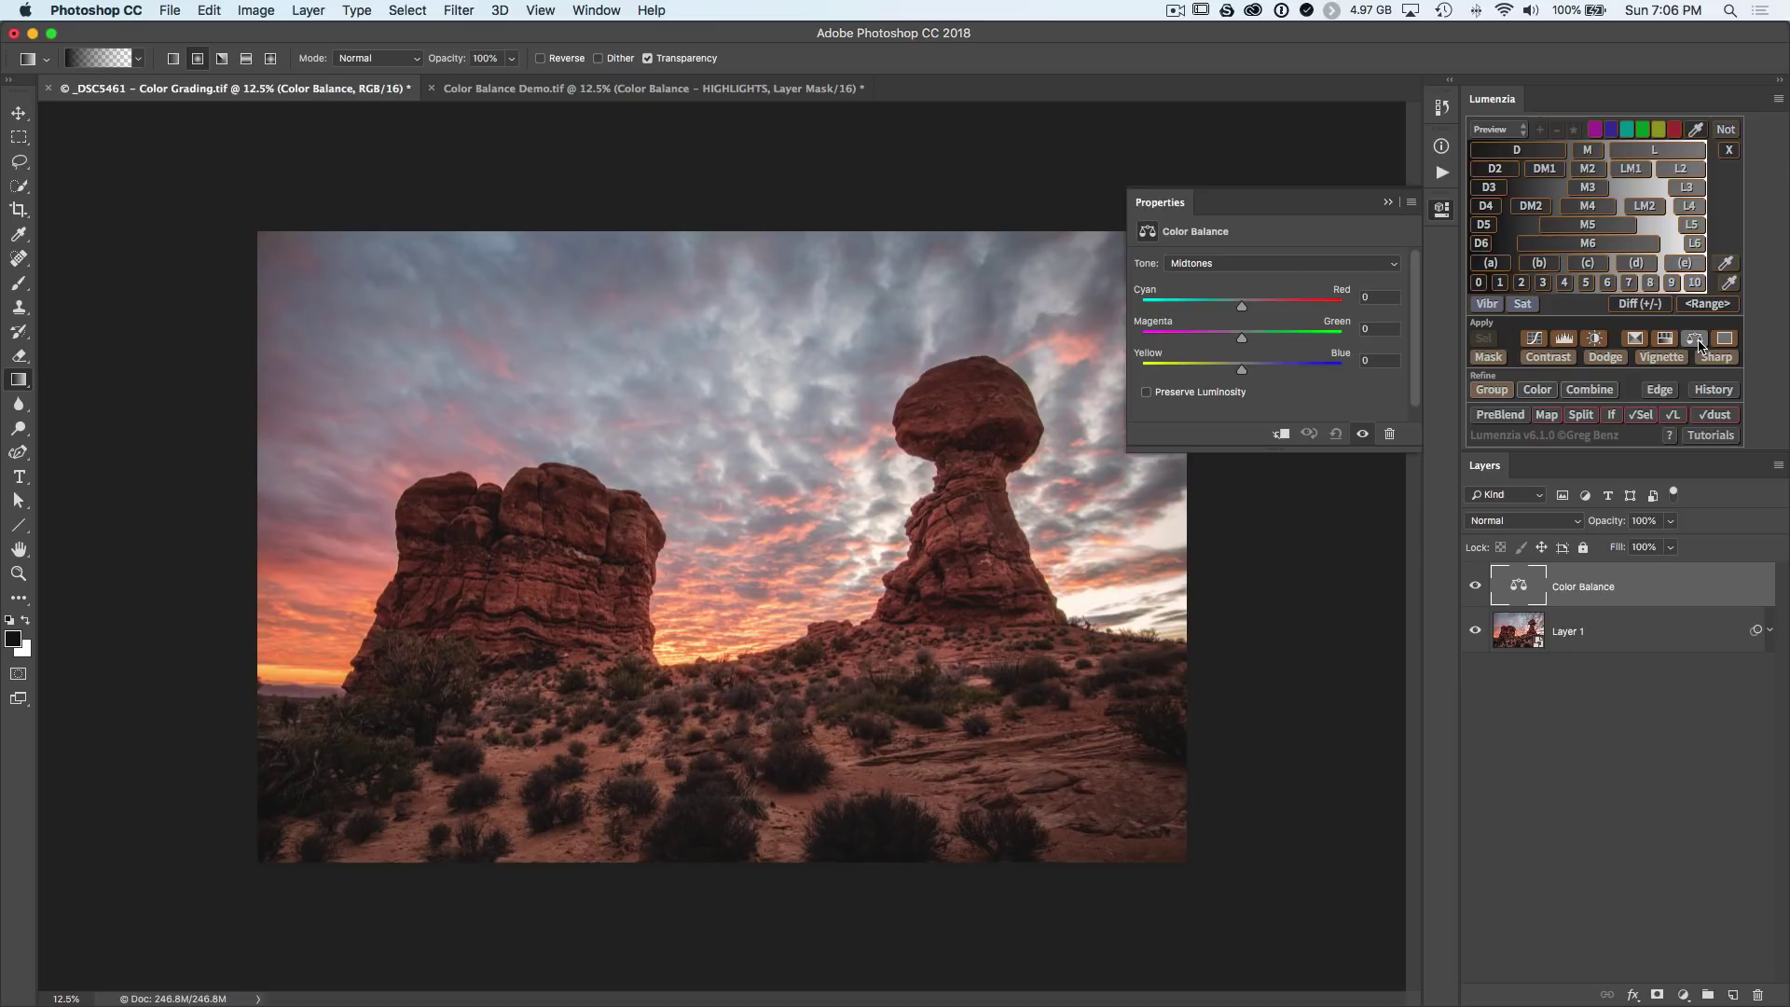
{"action": "left_click", "coordinate": [1496, 130]}
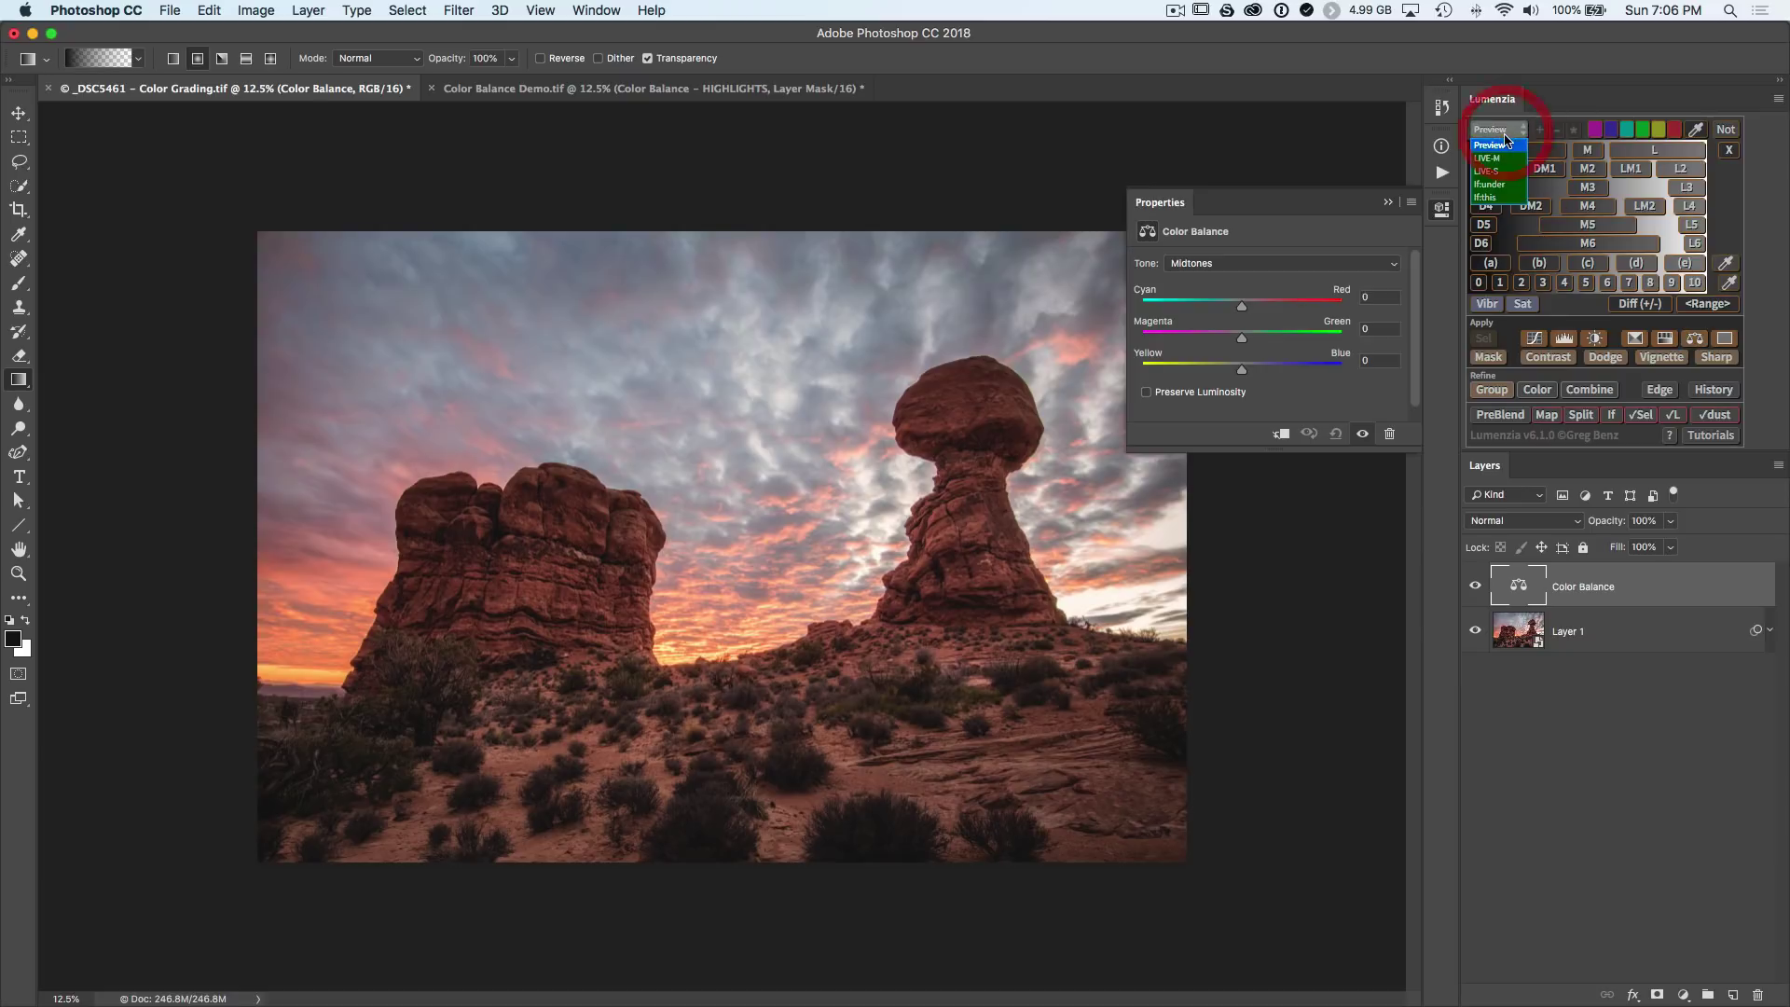
{"action": "left_click", "coordinate": [1503, 184]}
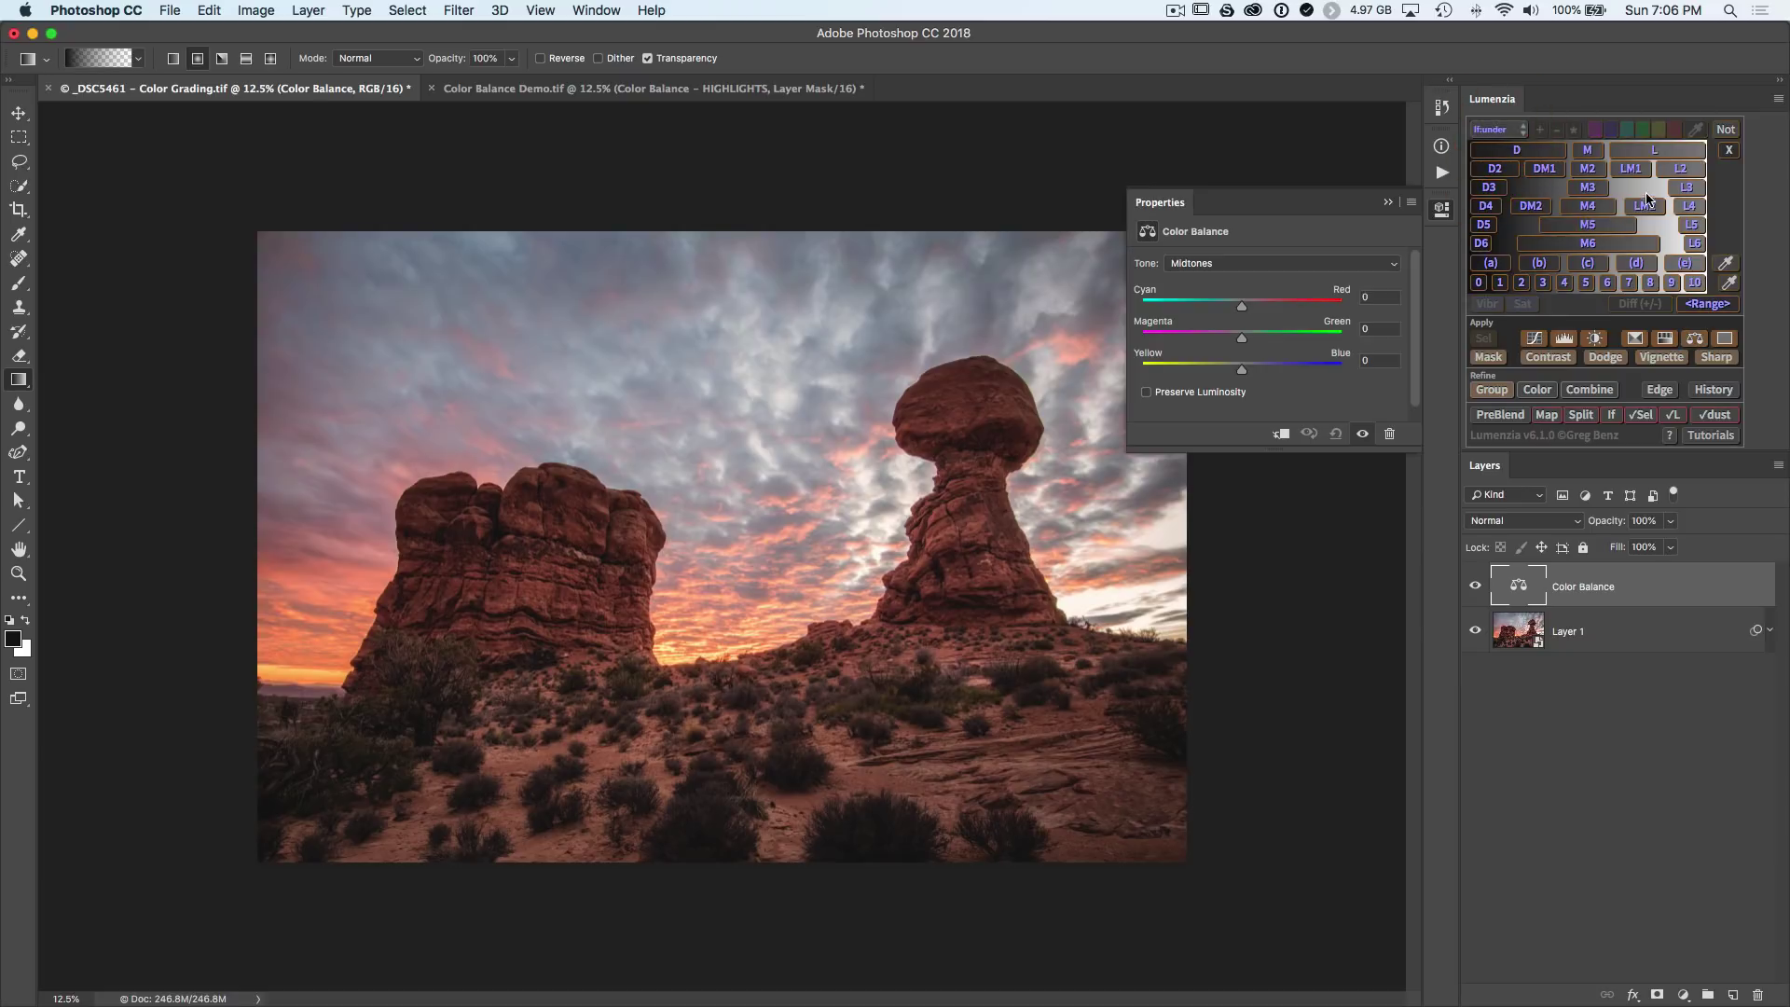
{"action": "left_click", "coordinate": [1664, 150]}
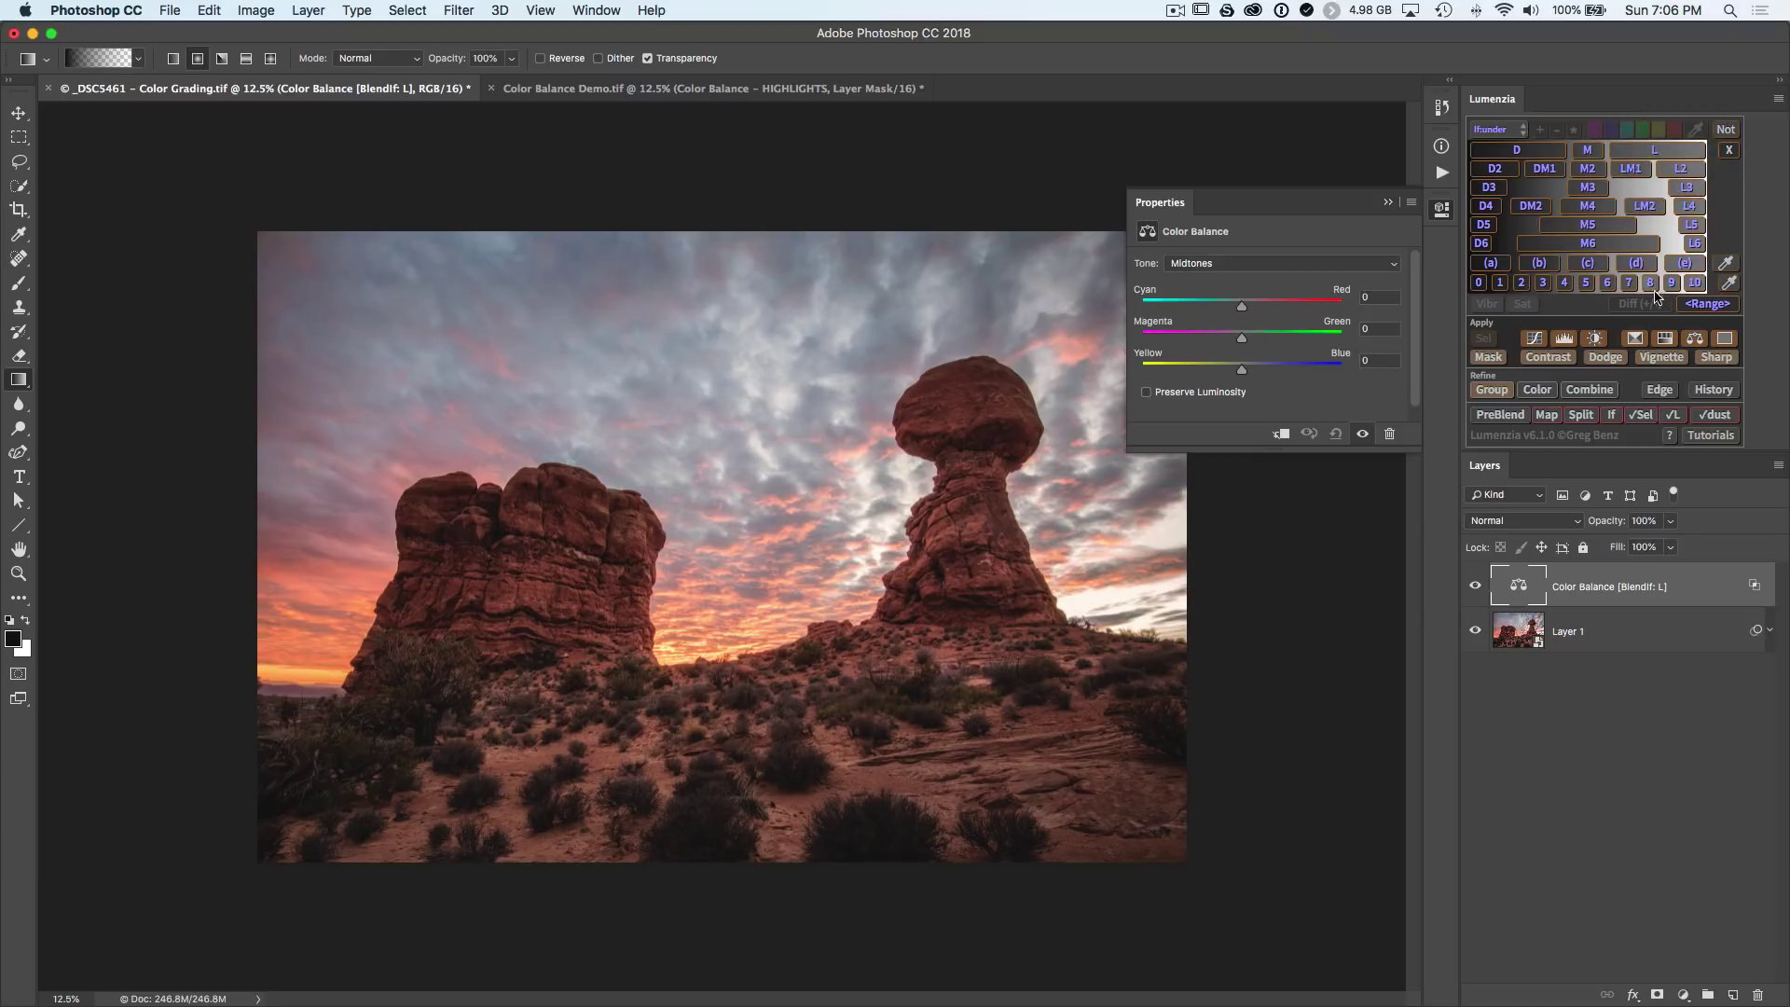
{"action": "left_click", "coordinate": [1612, 415]}
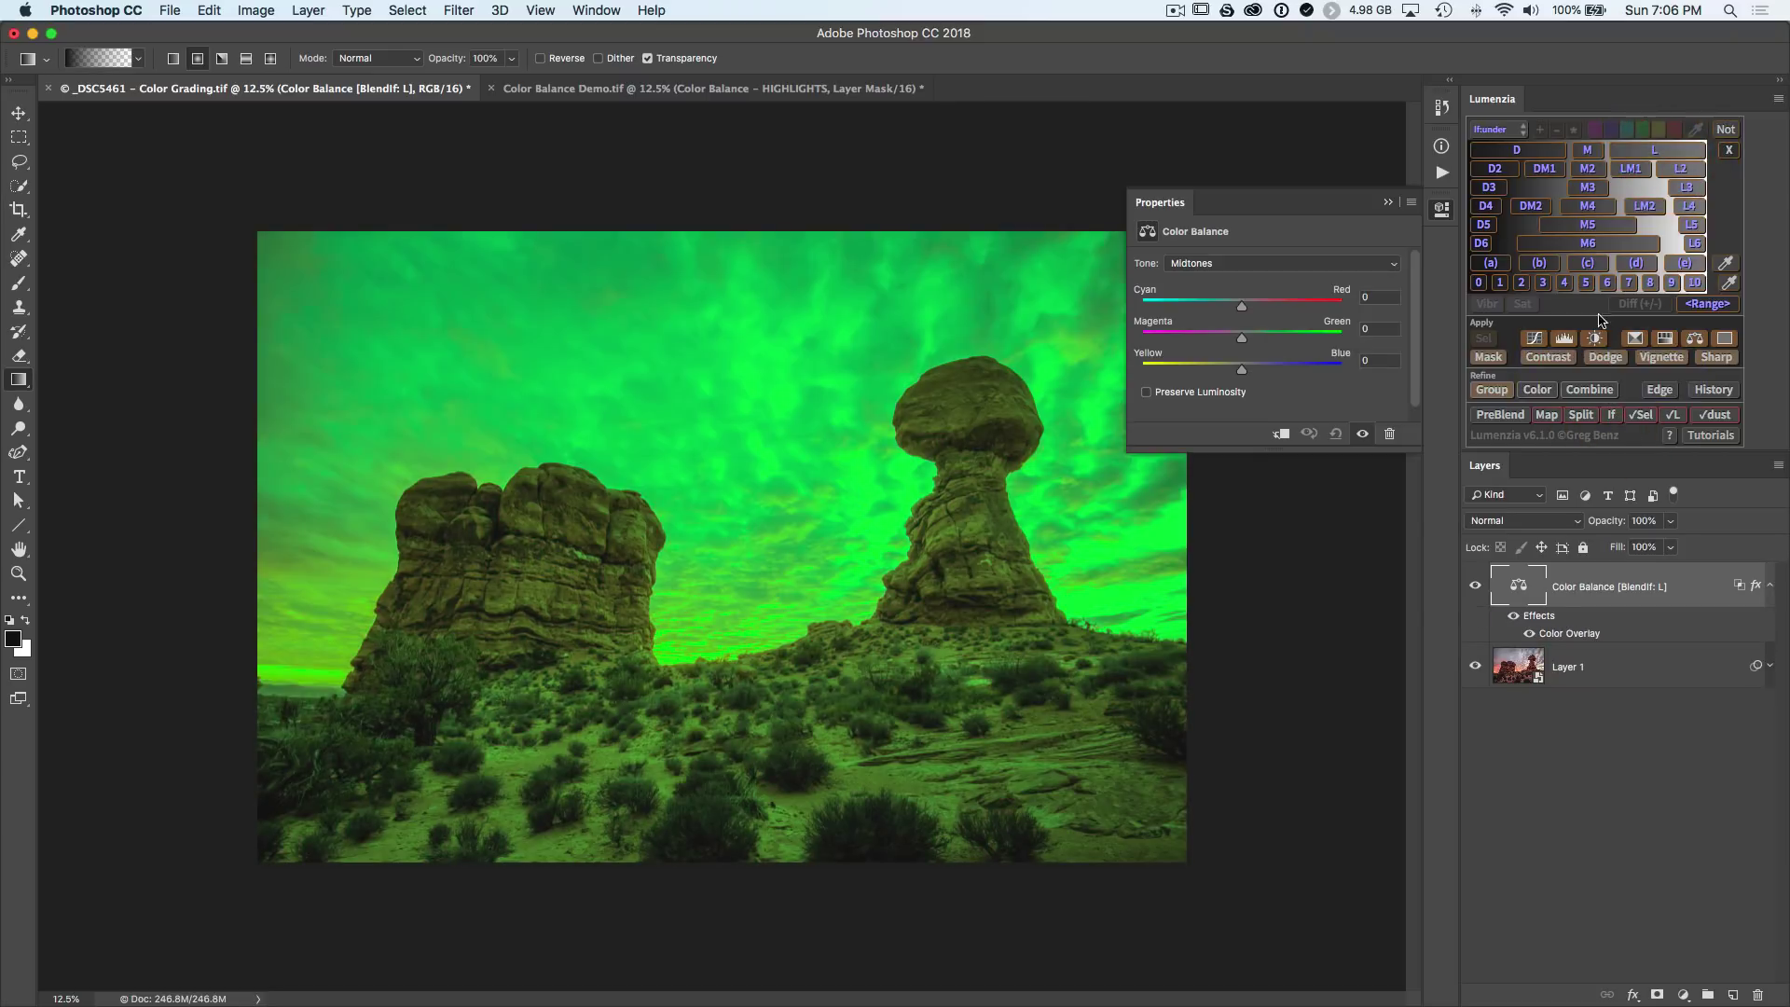
{"action": "left_click", "coordinate": [1681, 169]}
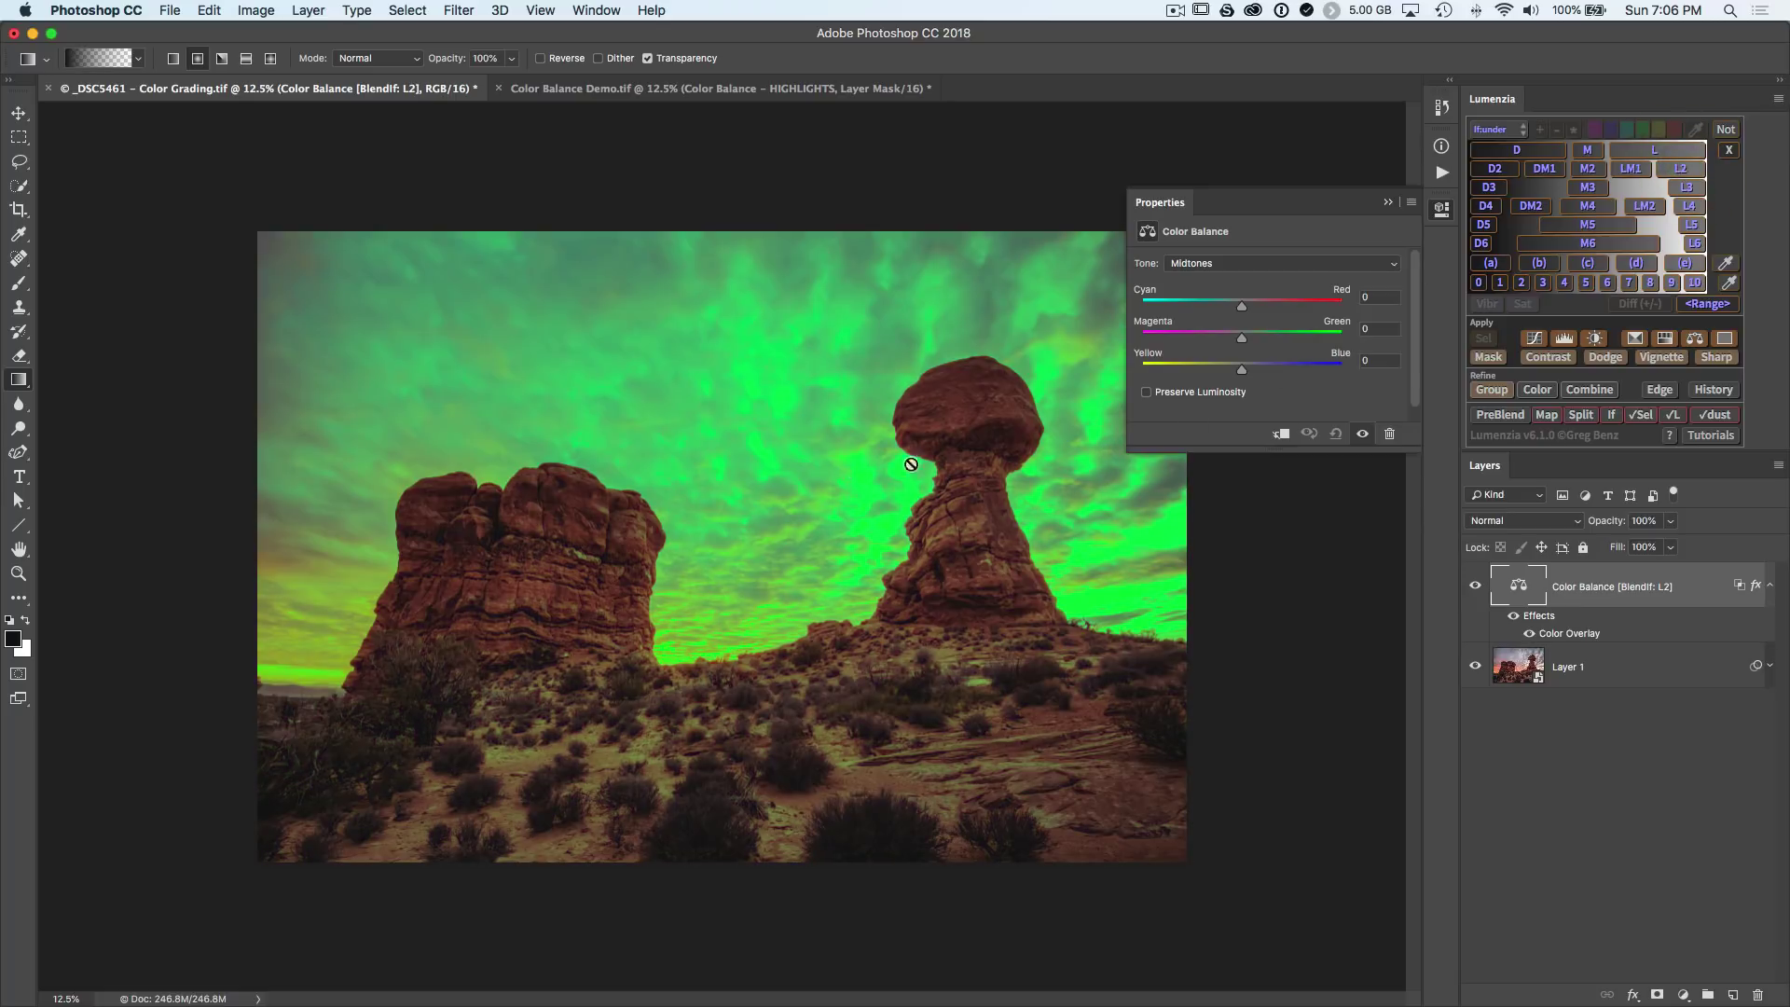
{"action": "left_click", "coordinate": [1612, 420]}
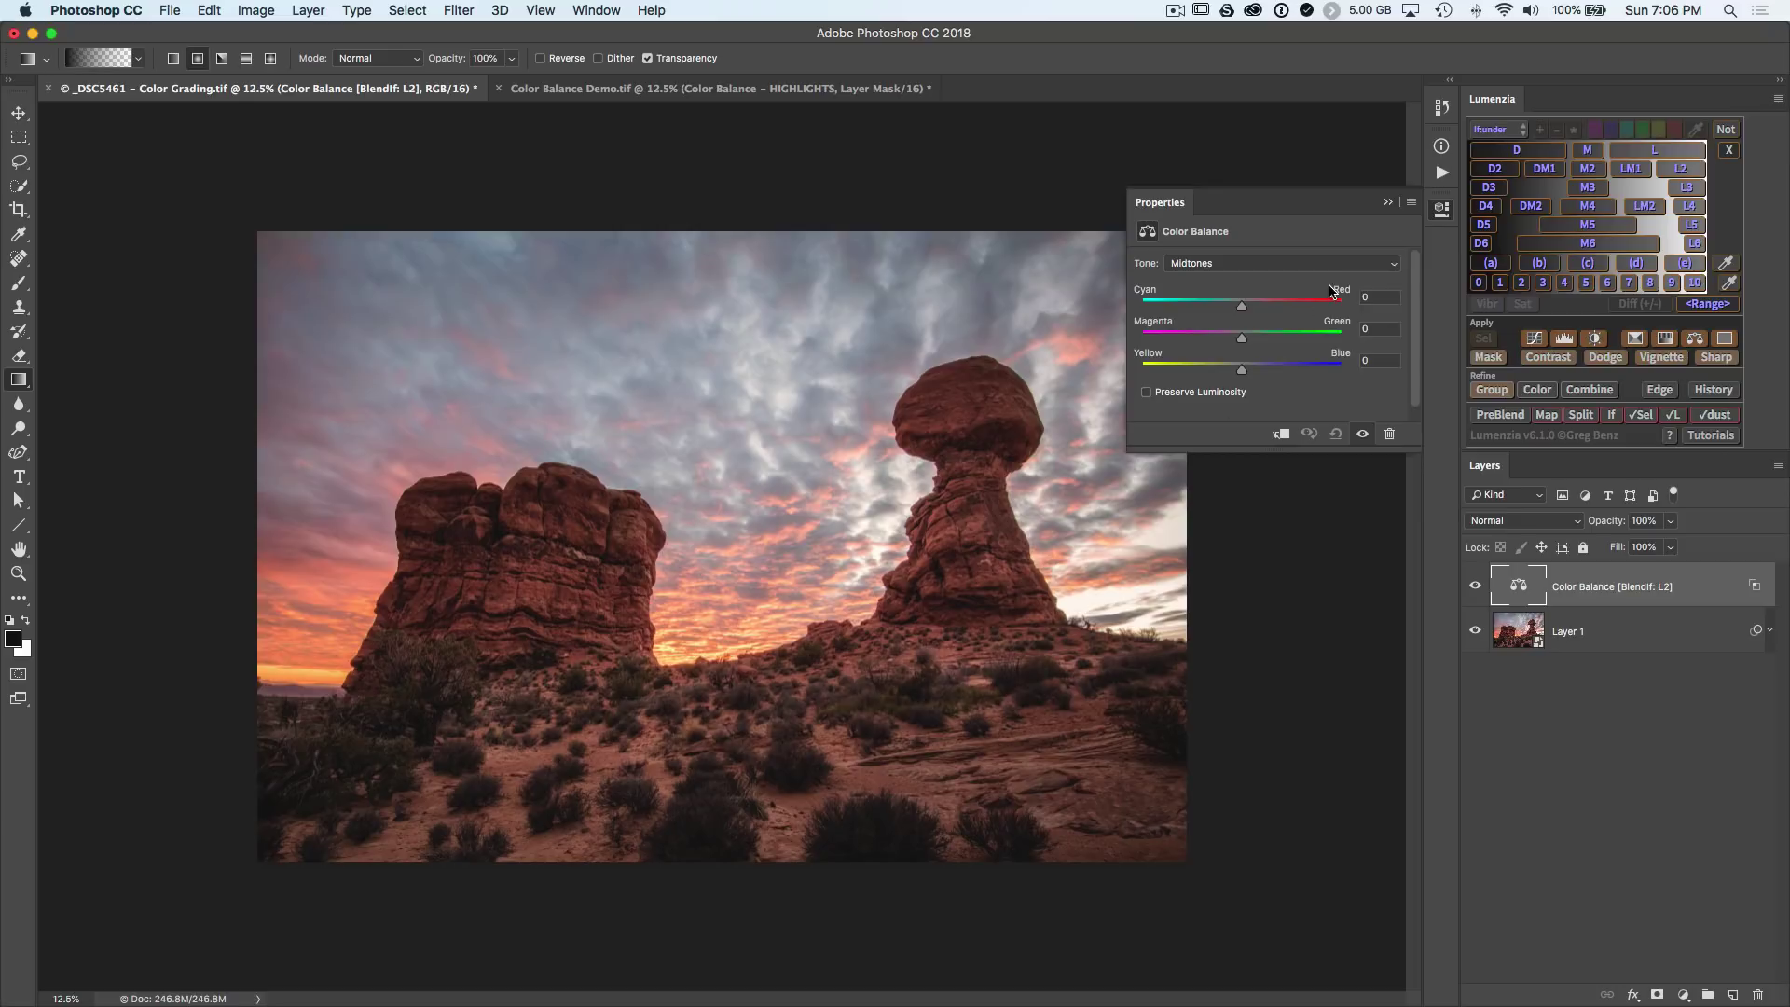
- Set highlights Cyan-Red to +100 and shadows Yellow-Blue -100 and Magenta-Green -76
{"action": "left_click", "coordinate": [1295, 263]}
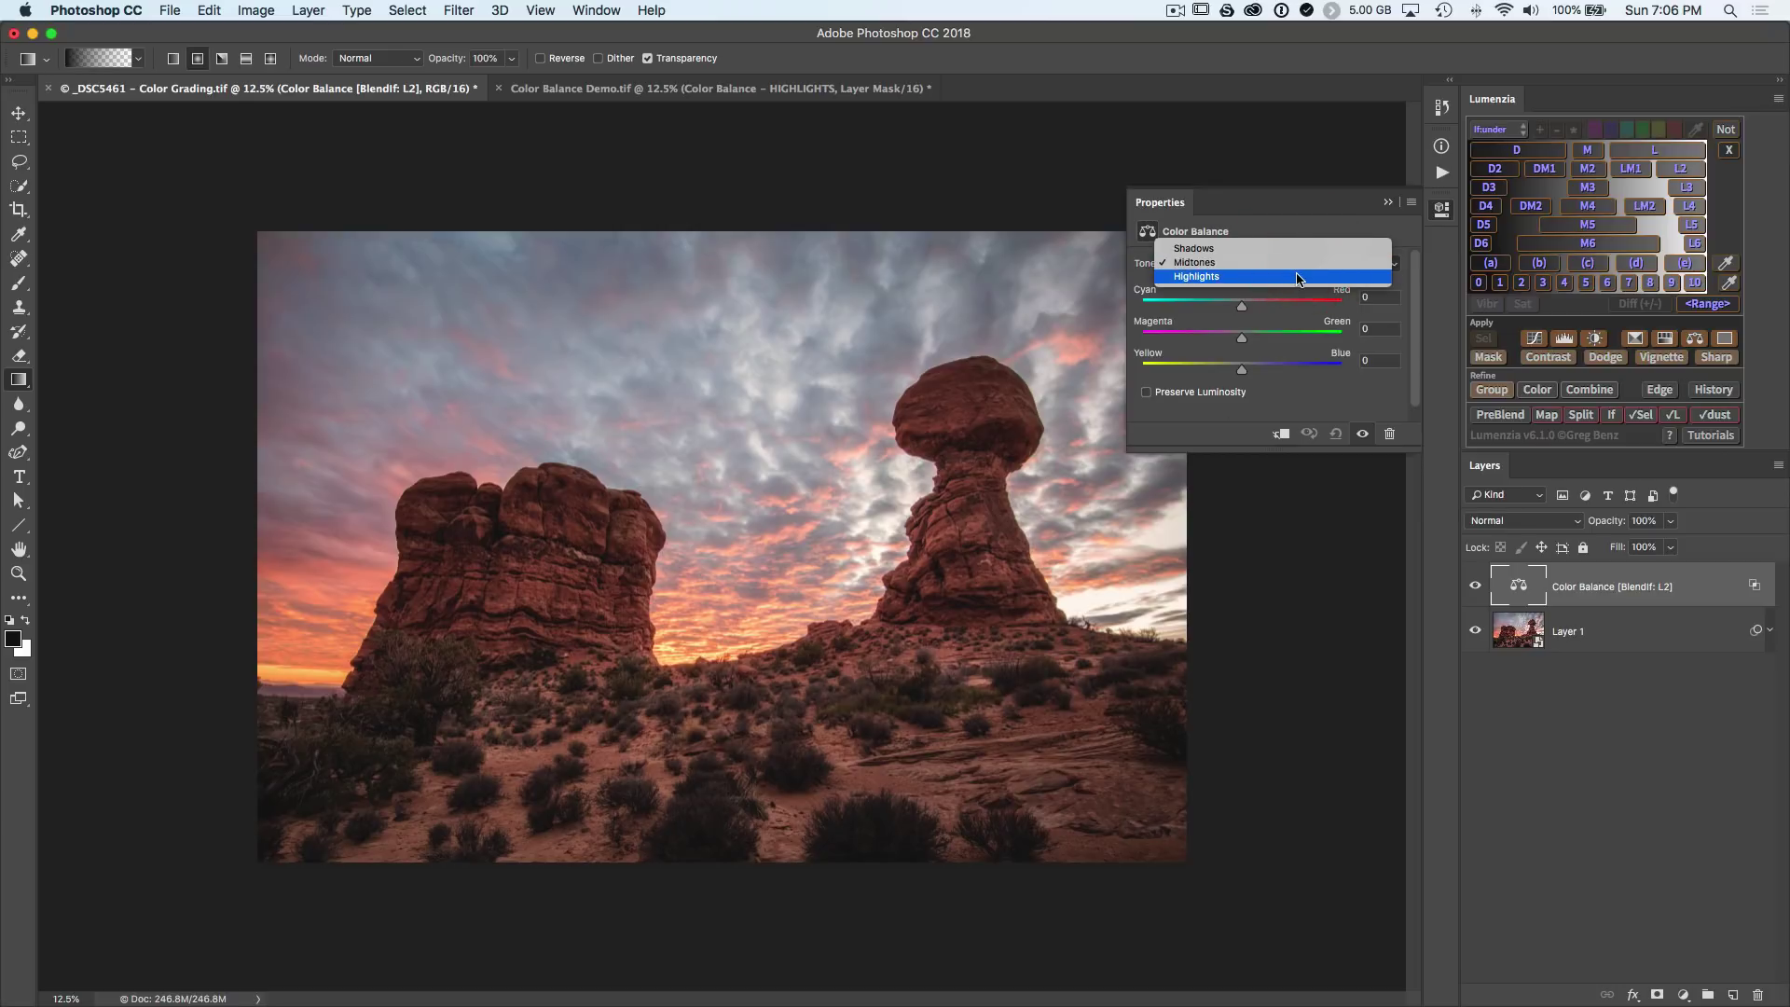
{"action": "left_click", "coordinate": [1296, 276]}
{"action": "left_click_drag", "start_coordinate": [1241, 305], "coordinate": [1384, 312]}
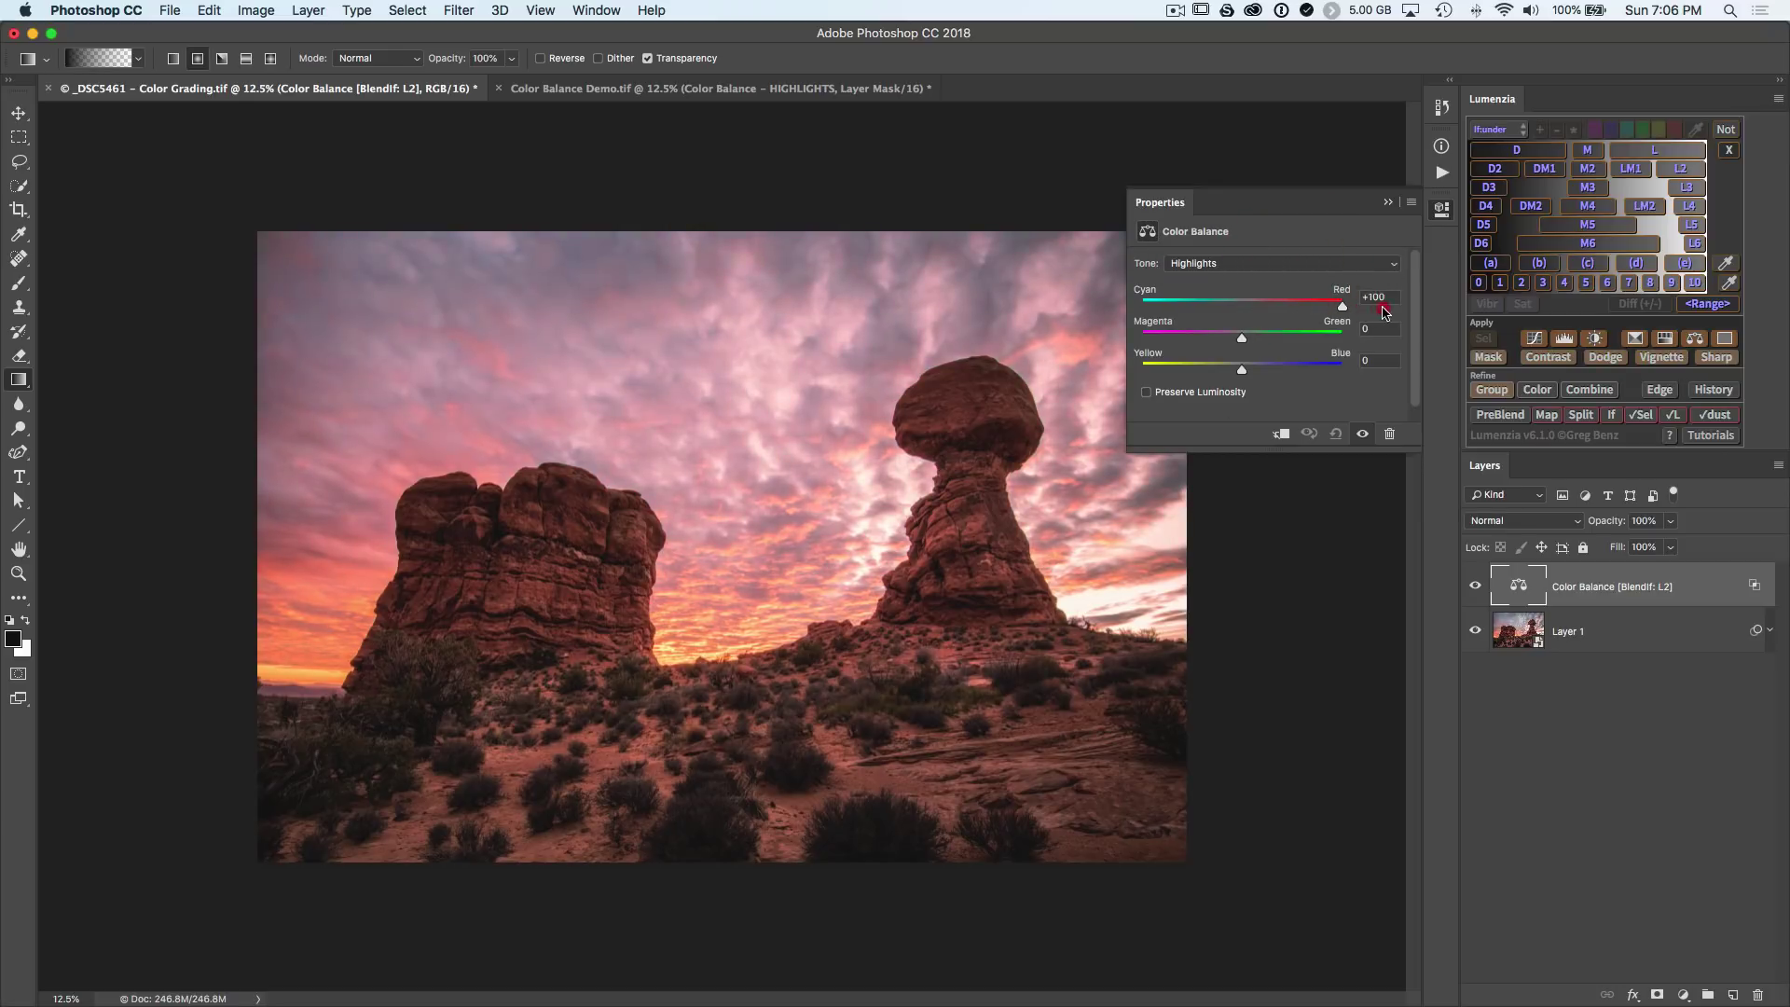
{"action": "left_click", "coordinate": [1318, 263]}
{"action": "left_click", "coordinate": [1212, 230]}
{"action": "left_click_drag", "start_coordinate": [1241, 370], "coordinate": [1110, 371]}
{"action": "left_click_drag", "start_coordinate": [1241, 337], "coordinate": [1168, 344]}
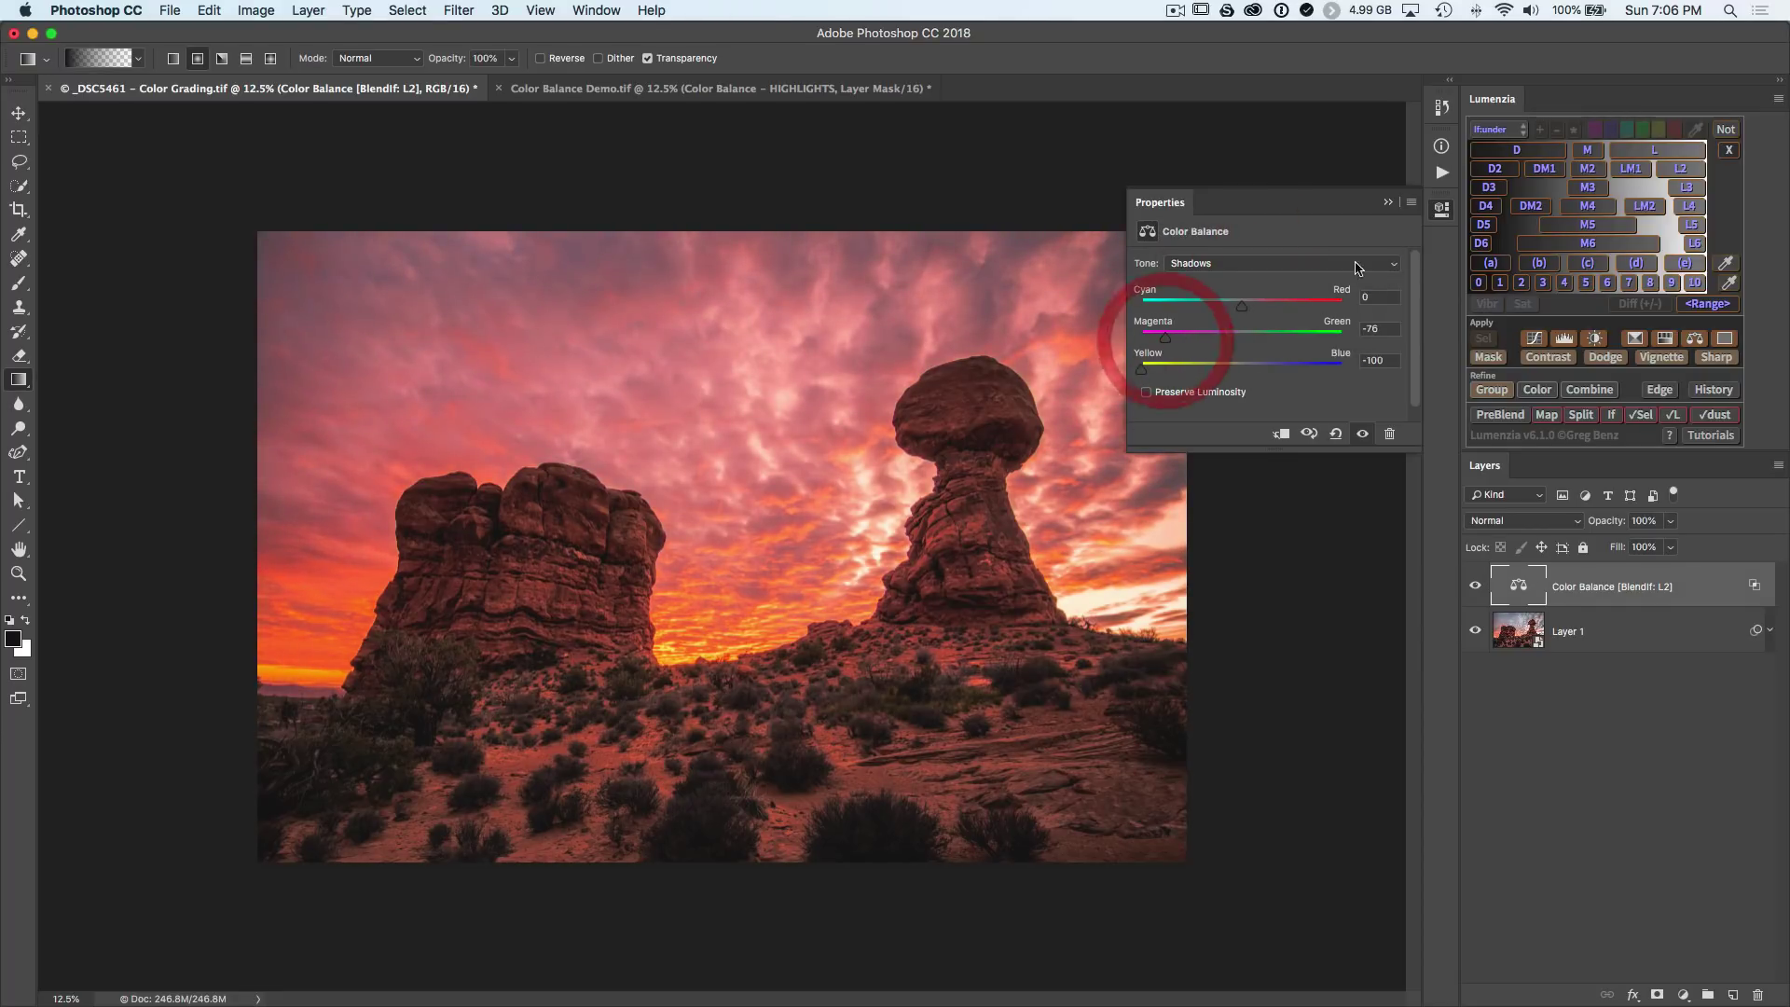
- Collapse Properties and toggle the warming layer's visibility to compare against the unwarmed photo
{"action": "left_click", "coordinate": [1441, 209]}
{"action": "left_click", "coordinate": [1477, 585]}
{"action": "left_click", "coordinate": [1476, 585]}
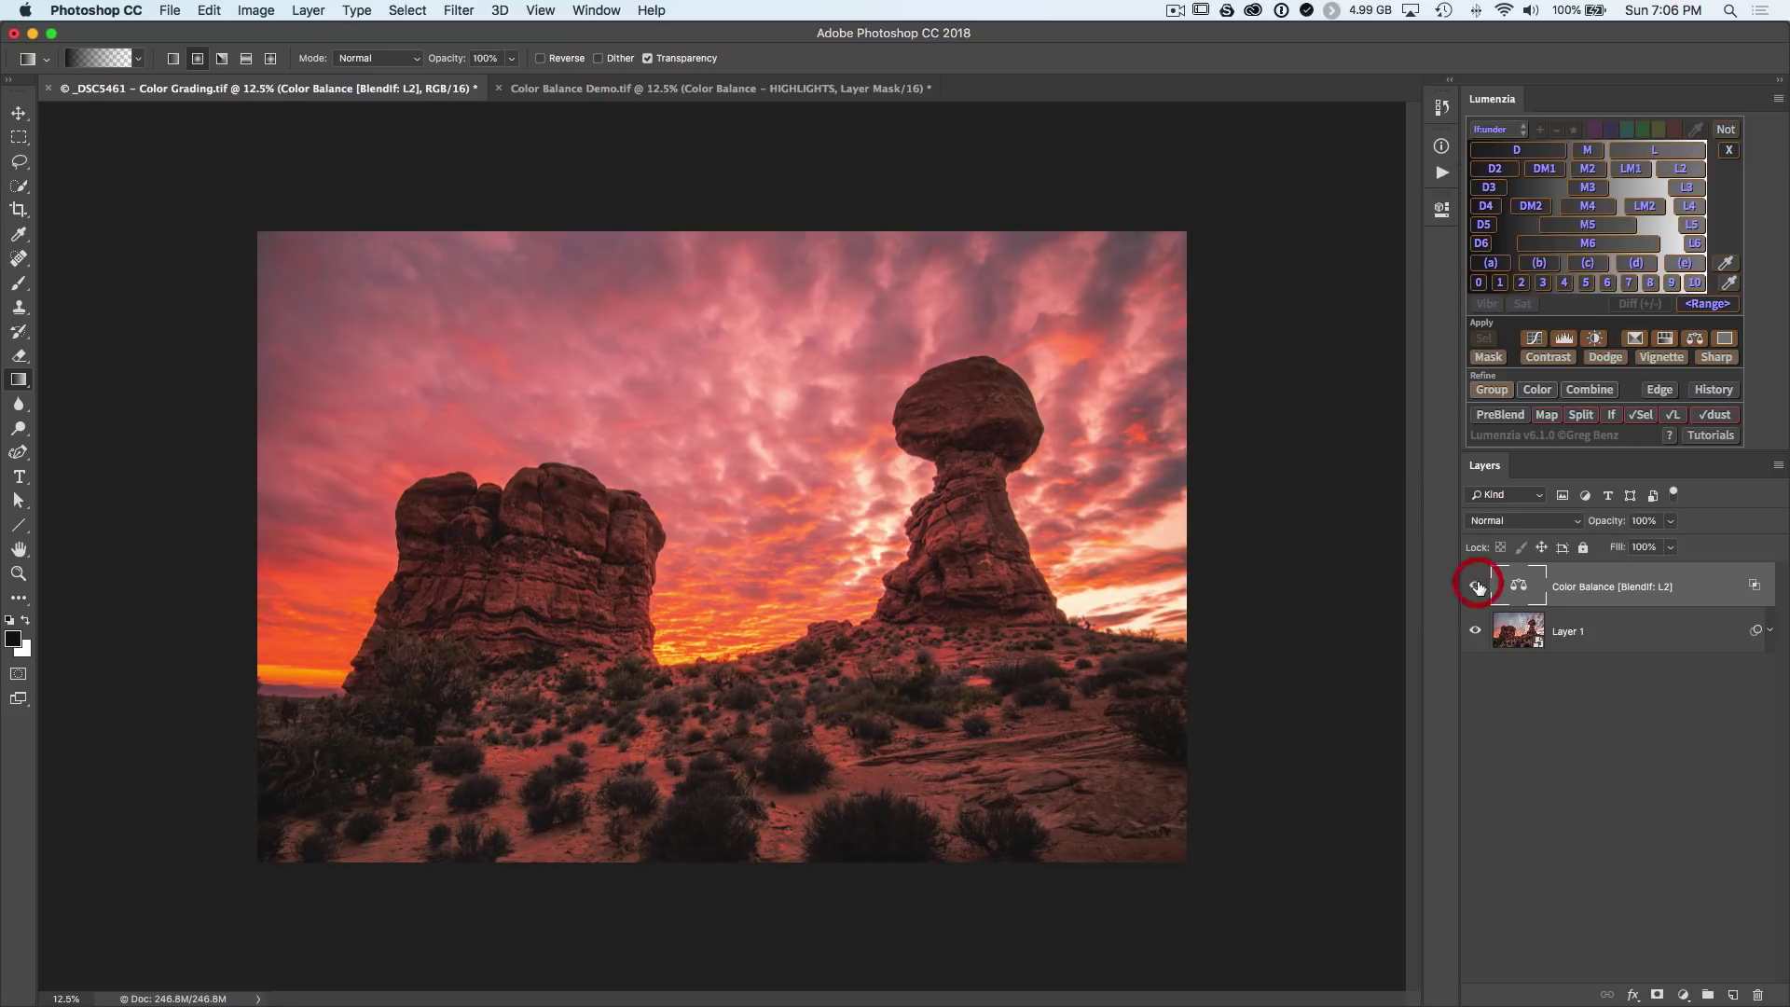
{"action": "left_click", "coordinate": [1477, 584]}
{"action": "left_click", "coordinate": [1478, 585]}
{"action": "left_click", "coordinate": [1477, 586]}
{"action": "left_click", "coordinate": [1478, 585]}
- Add a black mask to the Color Balance layer and choose a foreground-to-transparent gradient
{"action": "left_click", "coordinate": [1501, 352]}
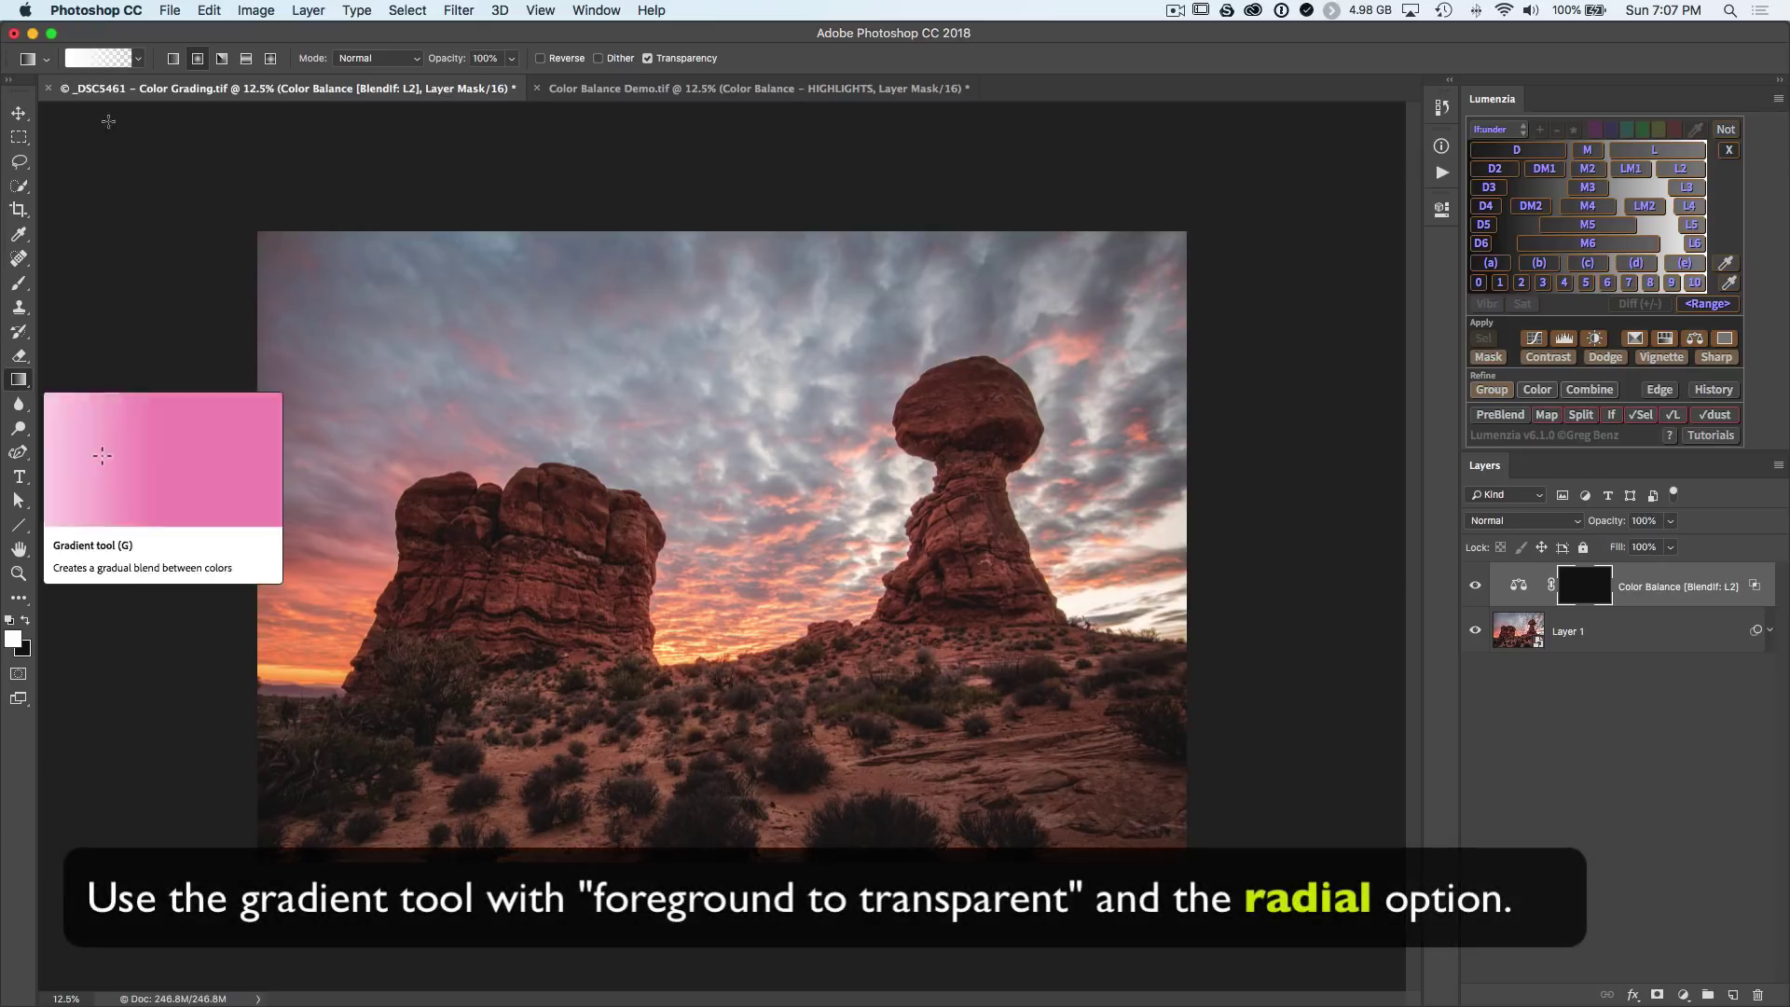
{"action": "left_click", "coordinate": [138, 58]}
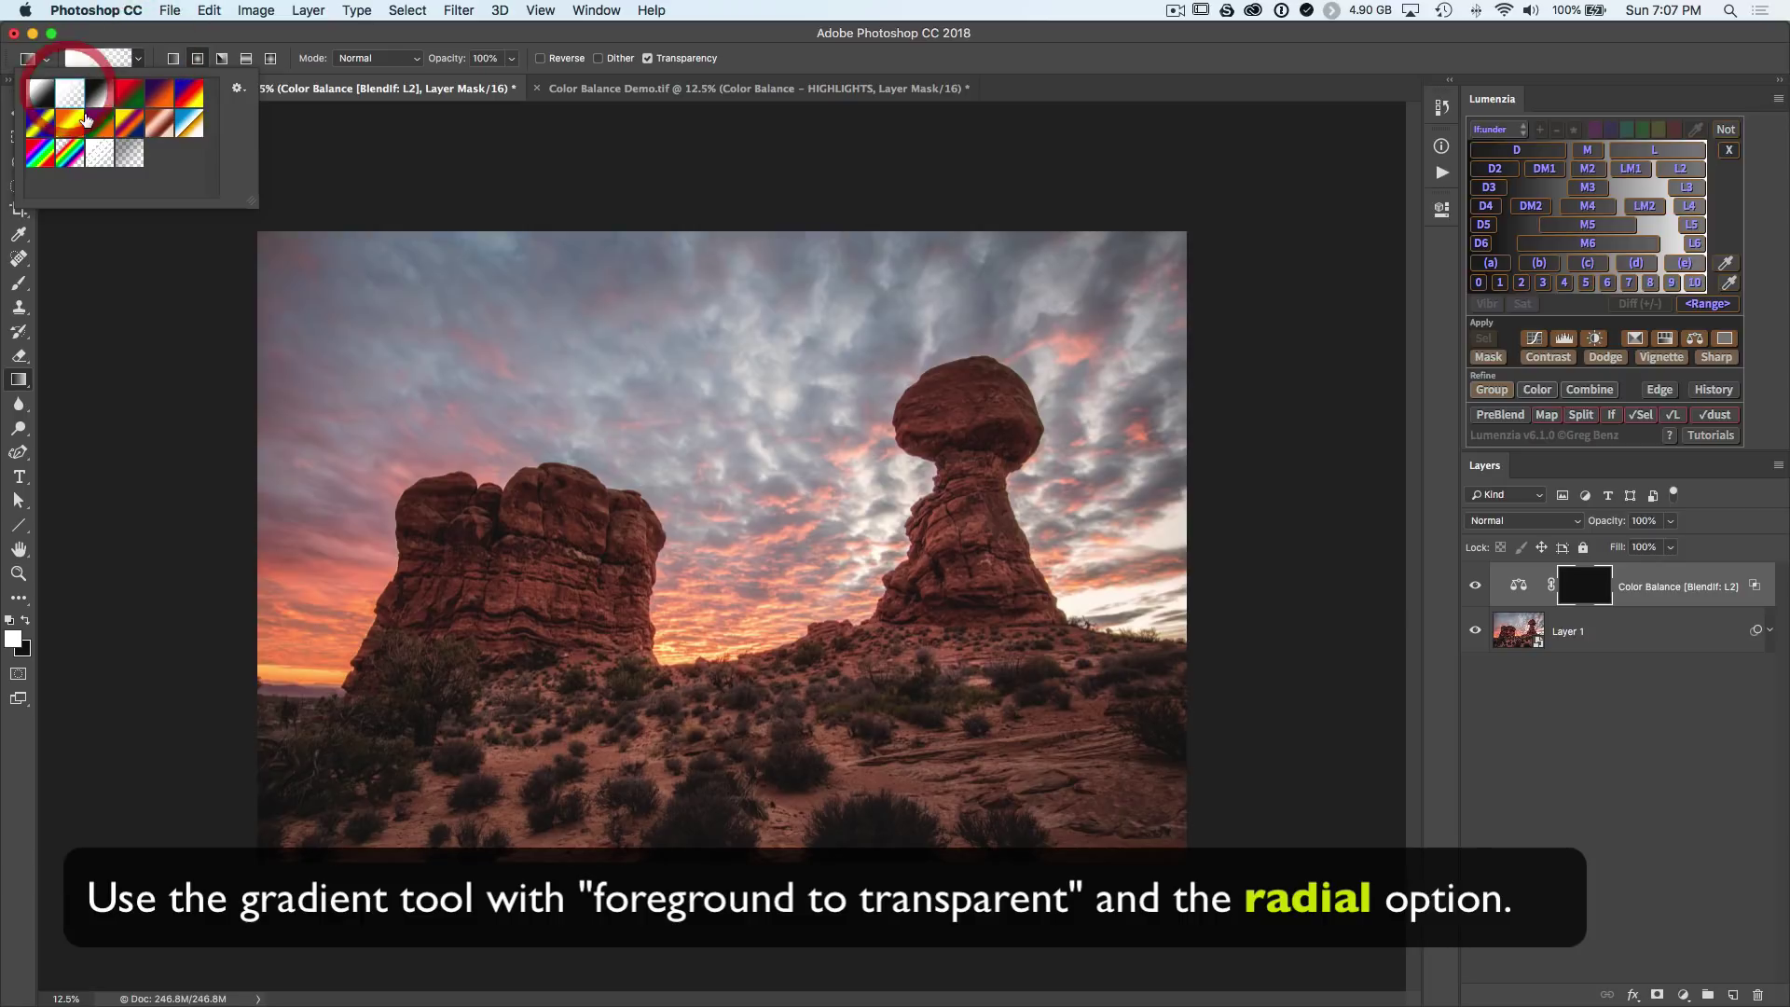
{"action": "left_click", "coordinate": [138, 59]}
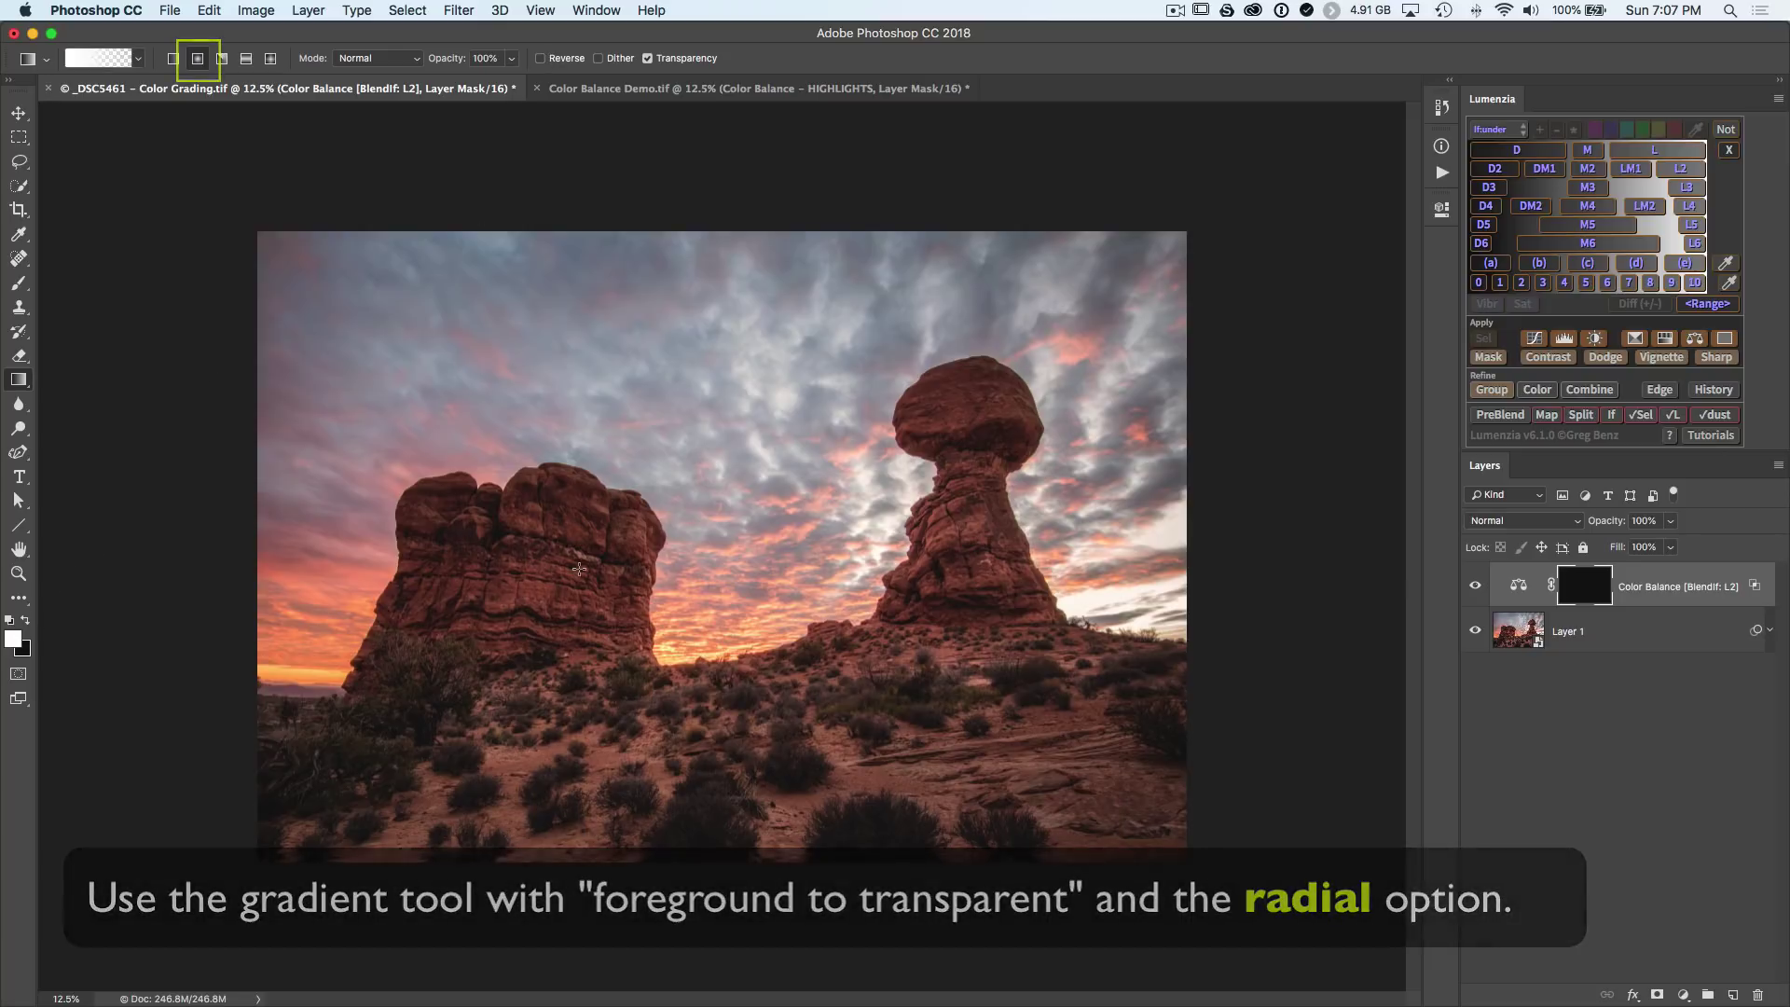
- Paint white radial gradients over the rock and sky, then a black one in the lower centre
{"action": "left_click_drag", "start_coordinate": [579, 568], "coordinate": [1032, 246]}
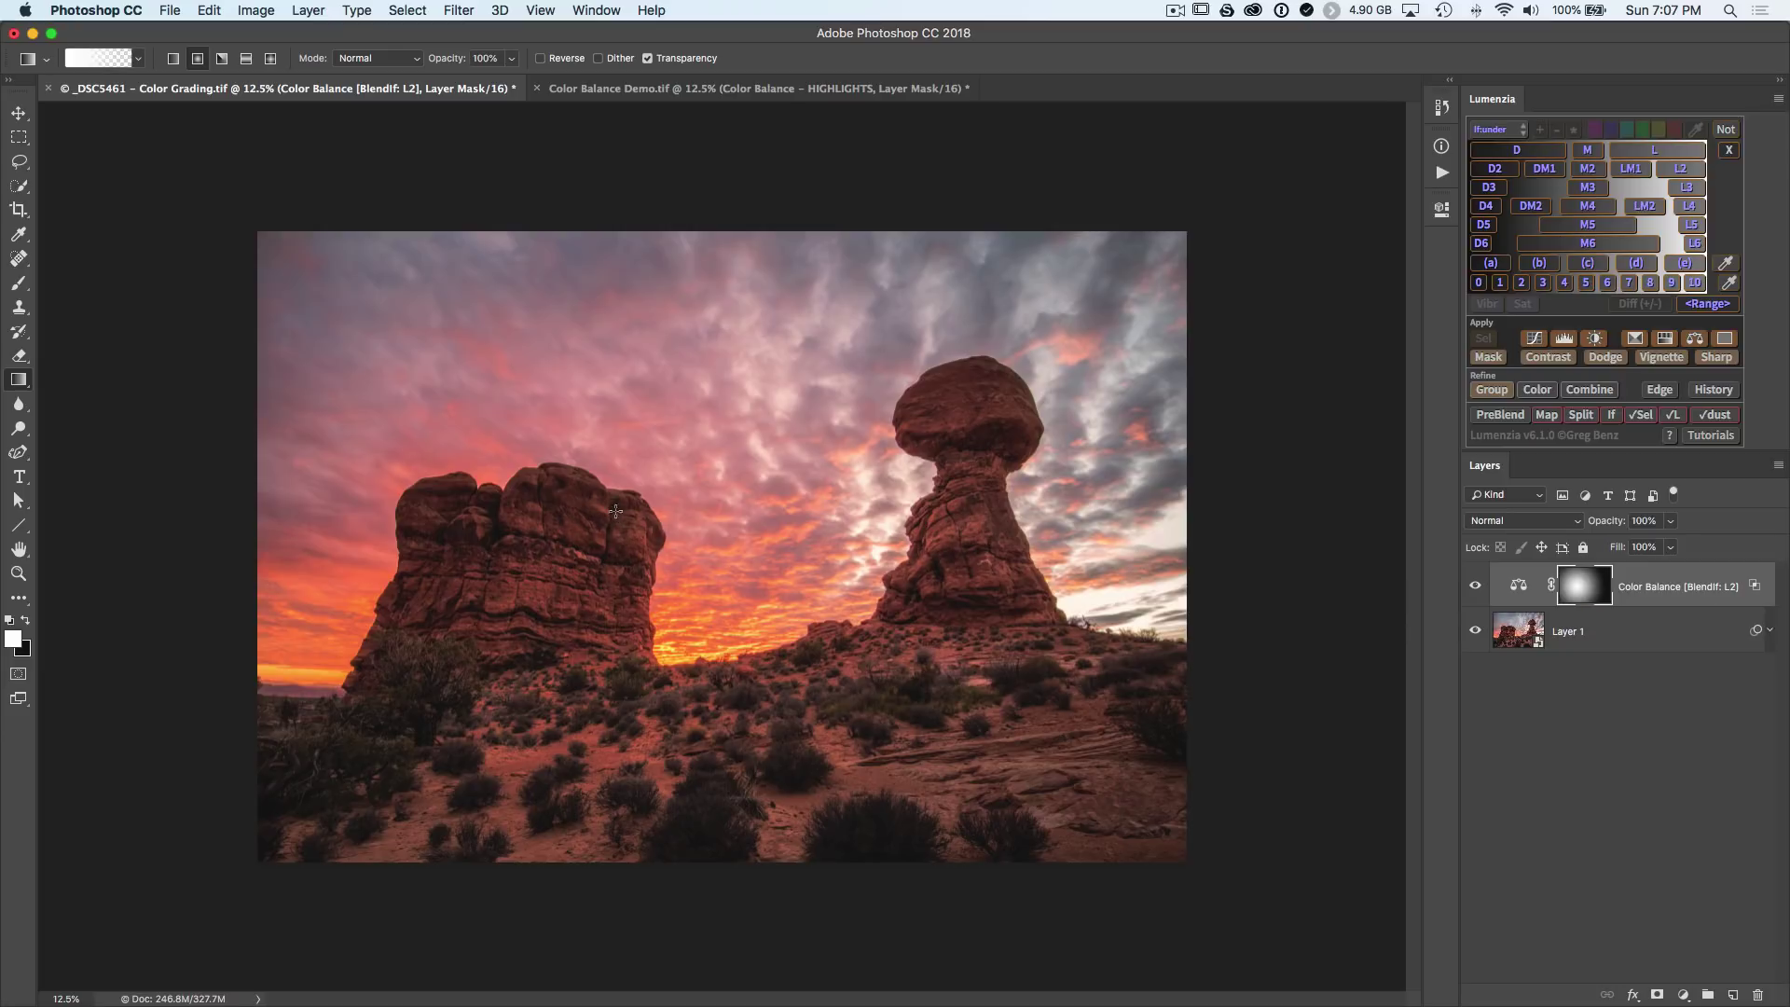
{"action": "left_click_drag", "start_coordinate": [284, 235], "coordinate": [1140, 238]}
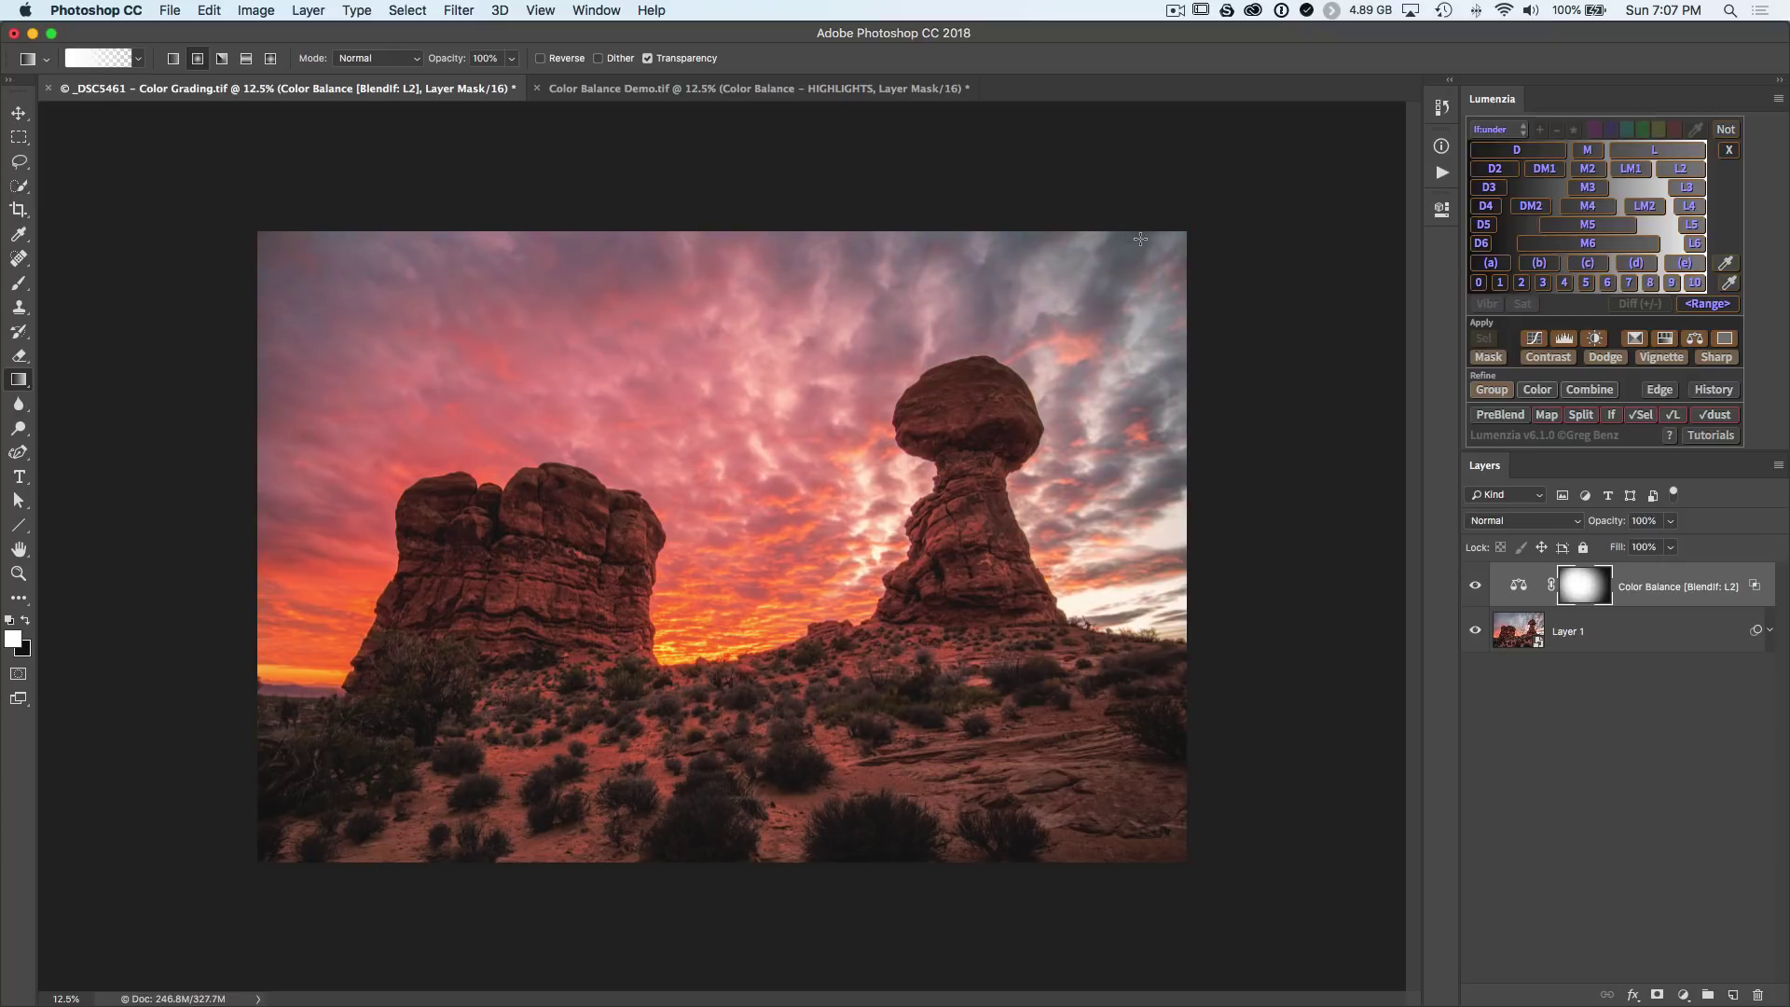
{"action": "left_click_drag", "start_coordinate": [742, 532], "coordinate": [1316, 172]}
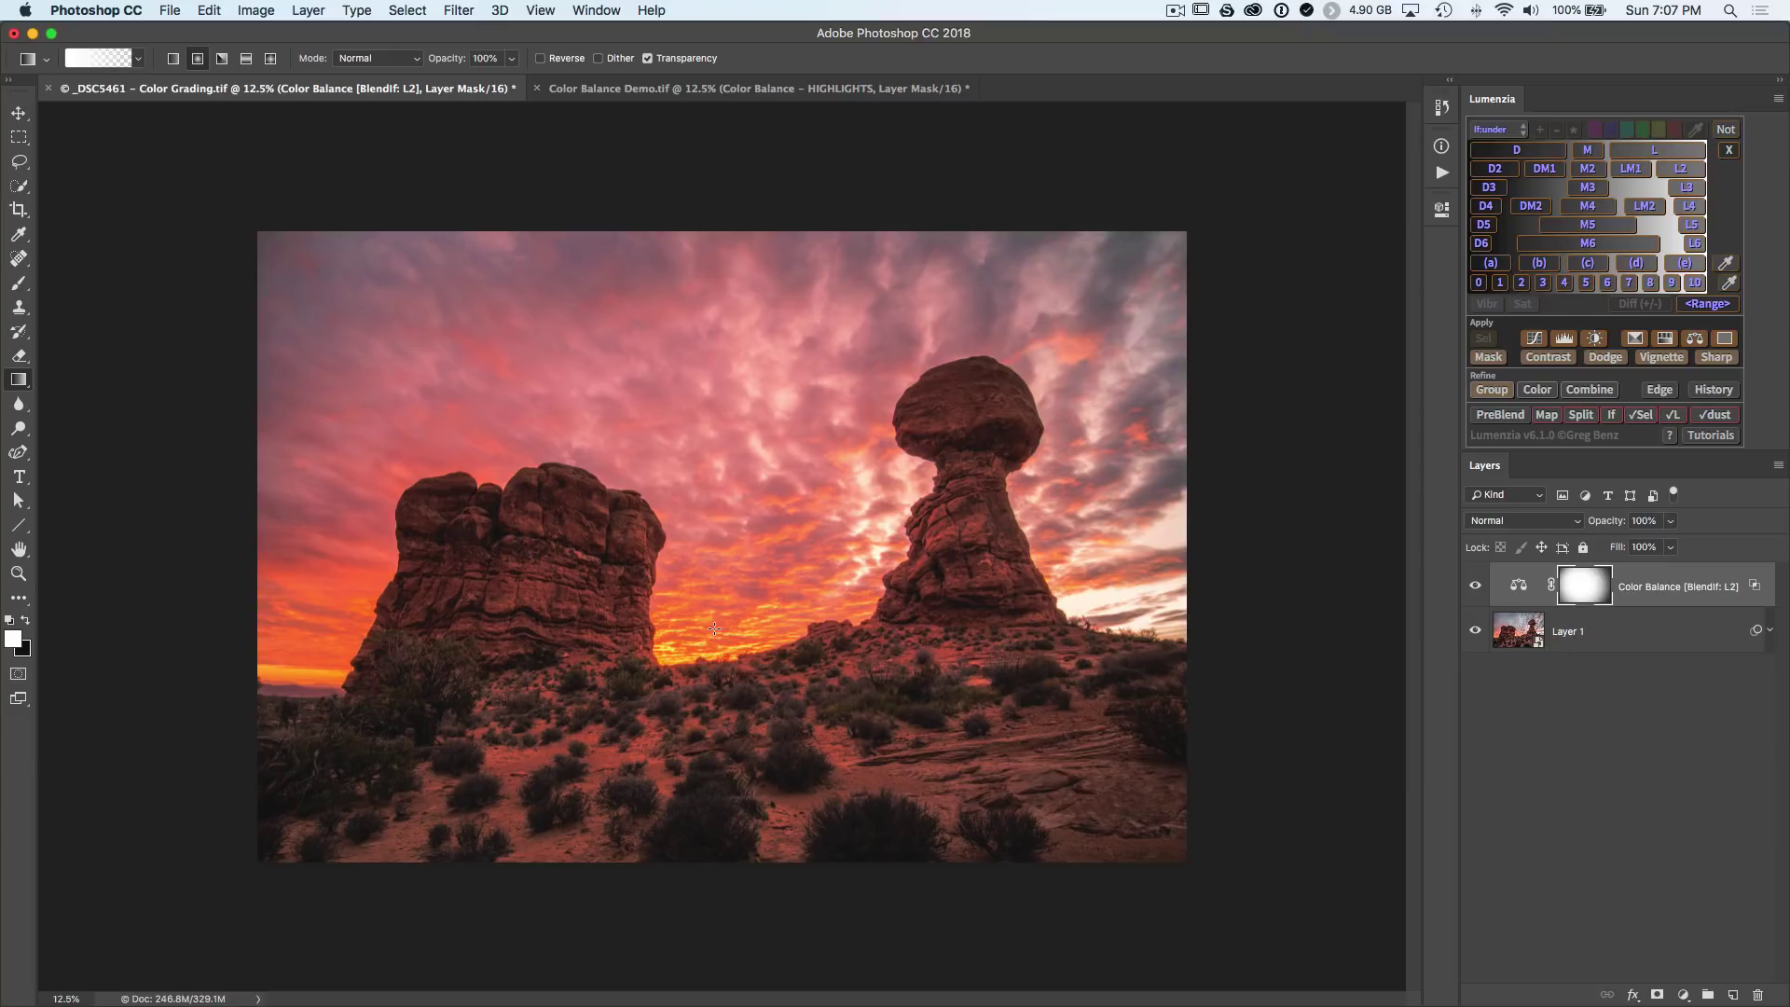
{"action": "left_click", "coordinate": [26, 620]}
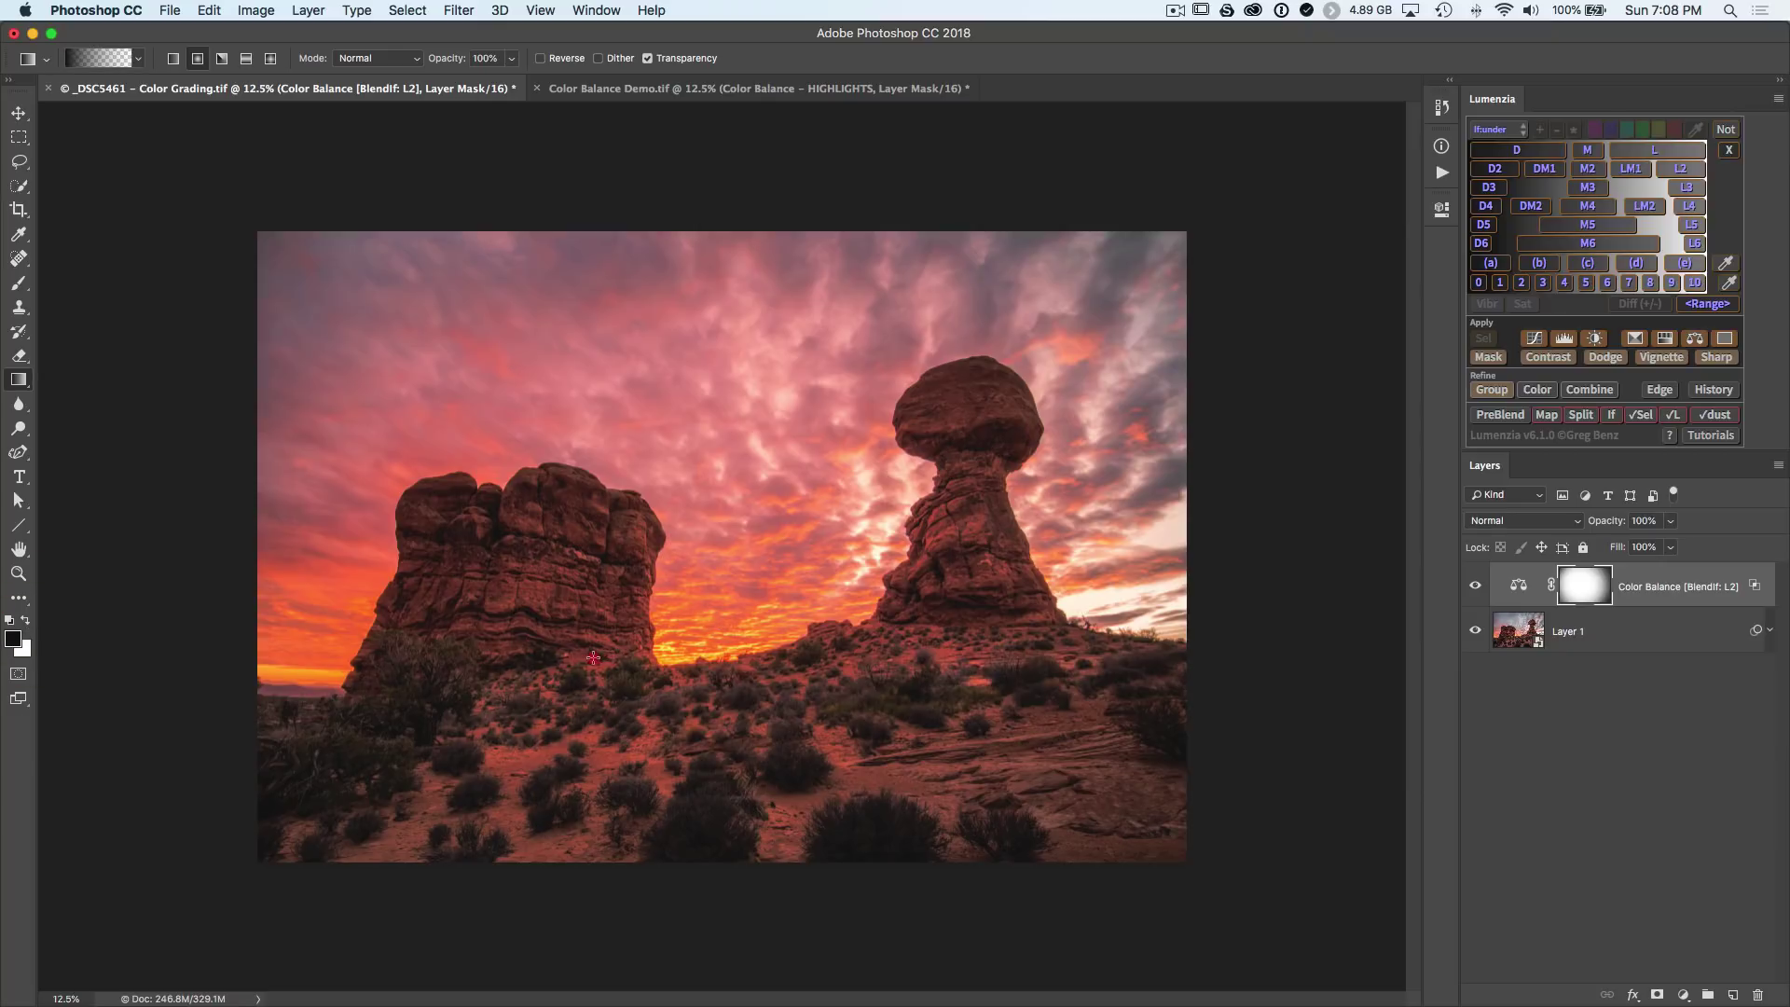
{"action": "left_click_drag", "start_coordinate": [593, 658], "coordinate": [883, 713]}
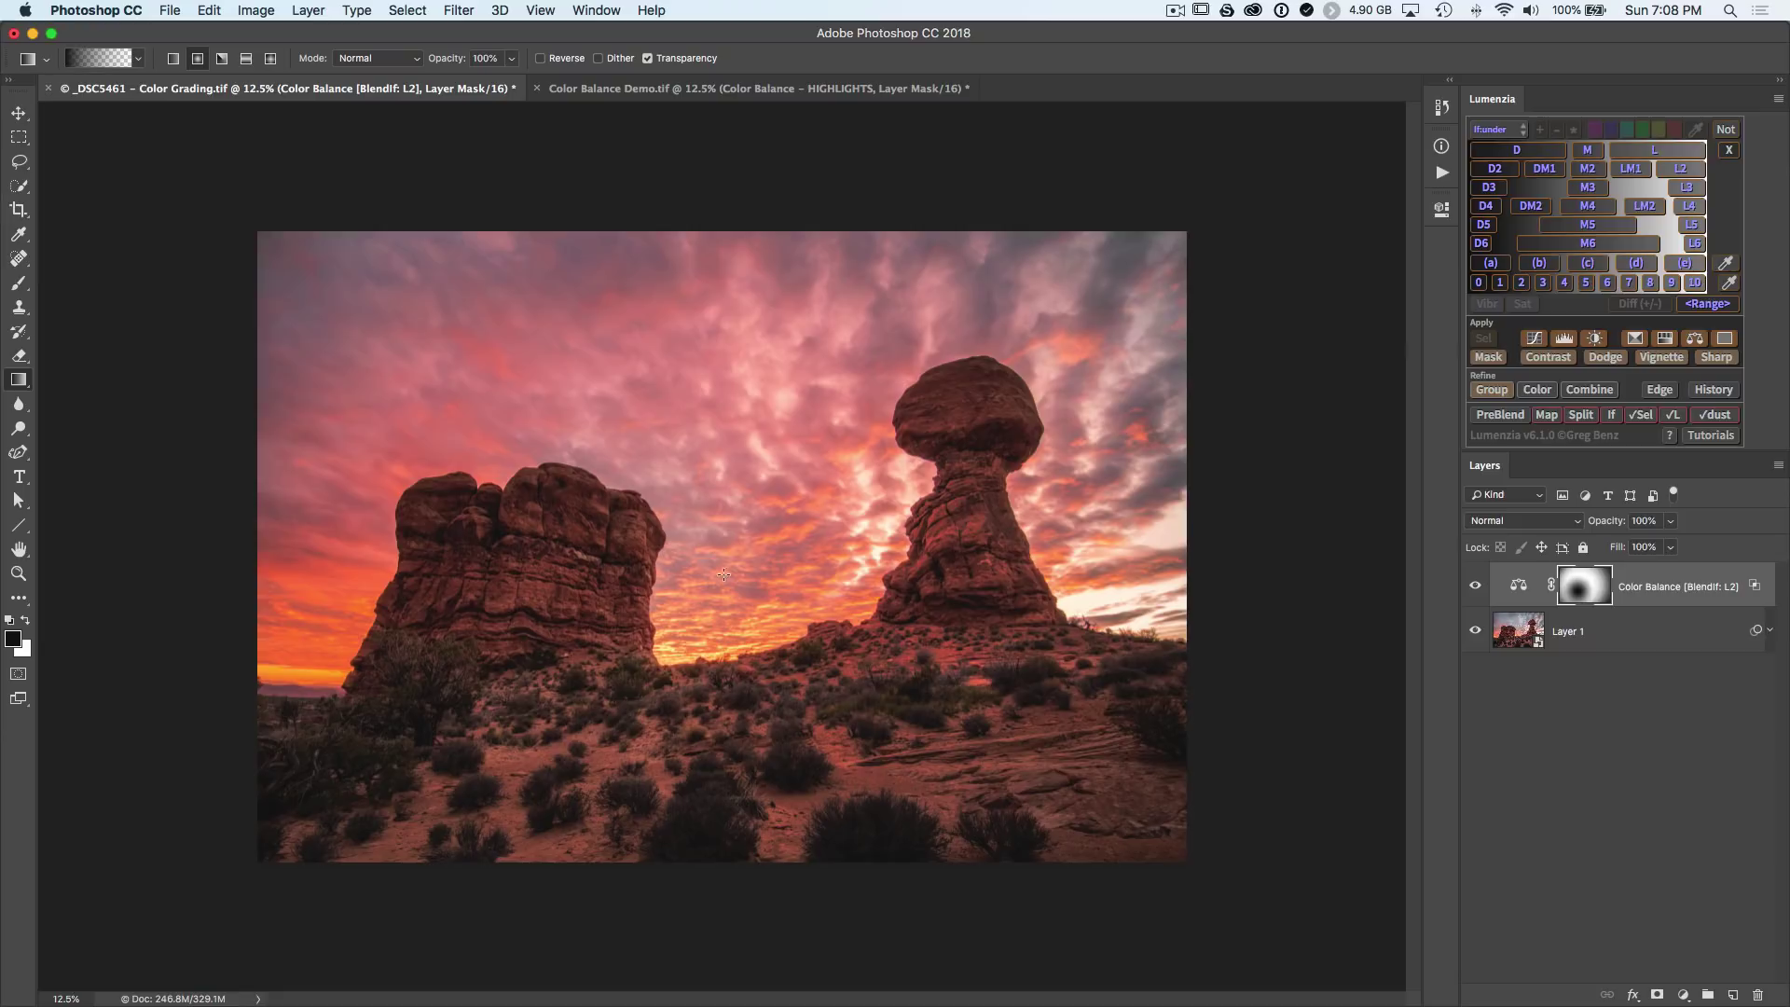
- Fade the last mask gradient to 47% opacity
{"action": "left_click", "coordinate": [207, 10]}
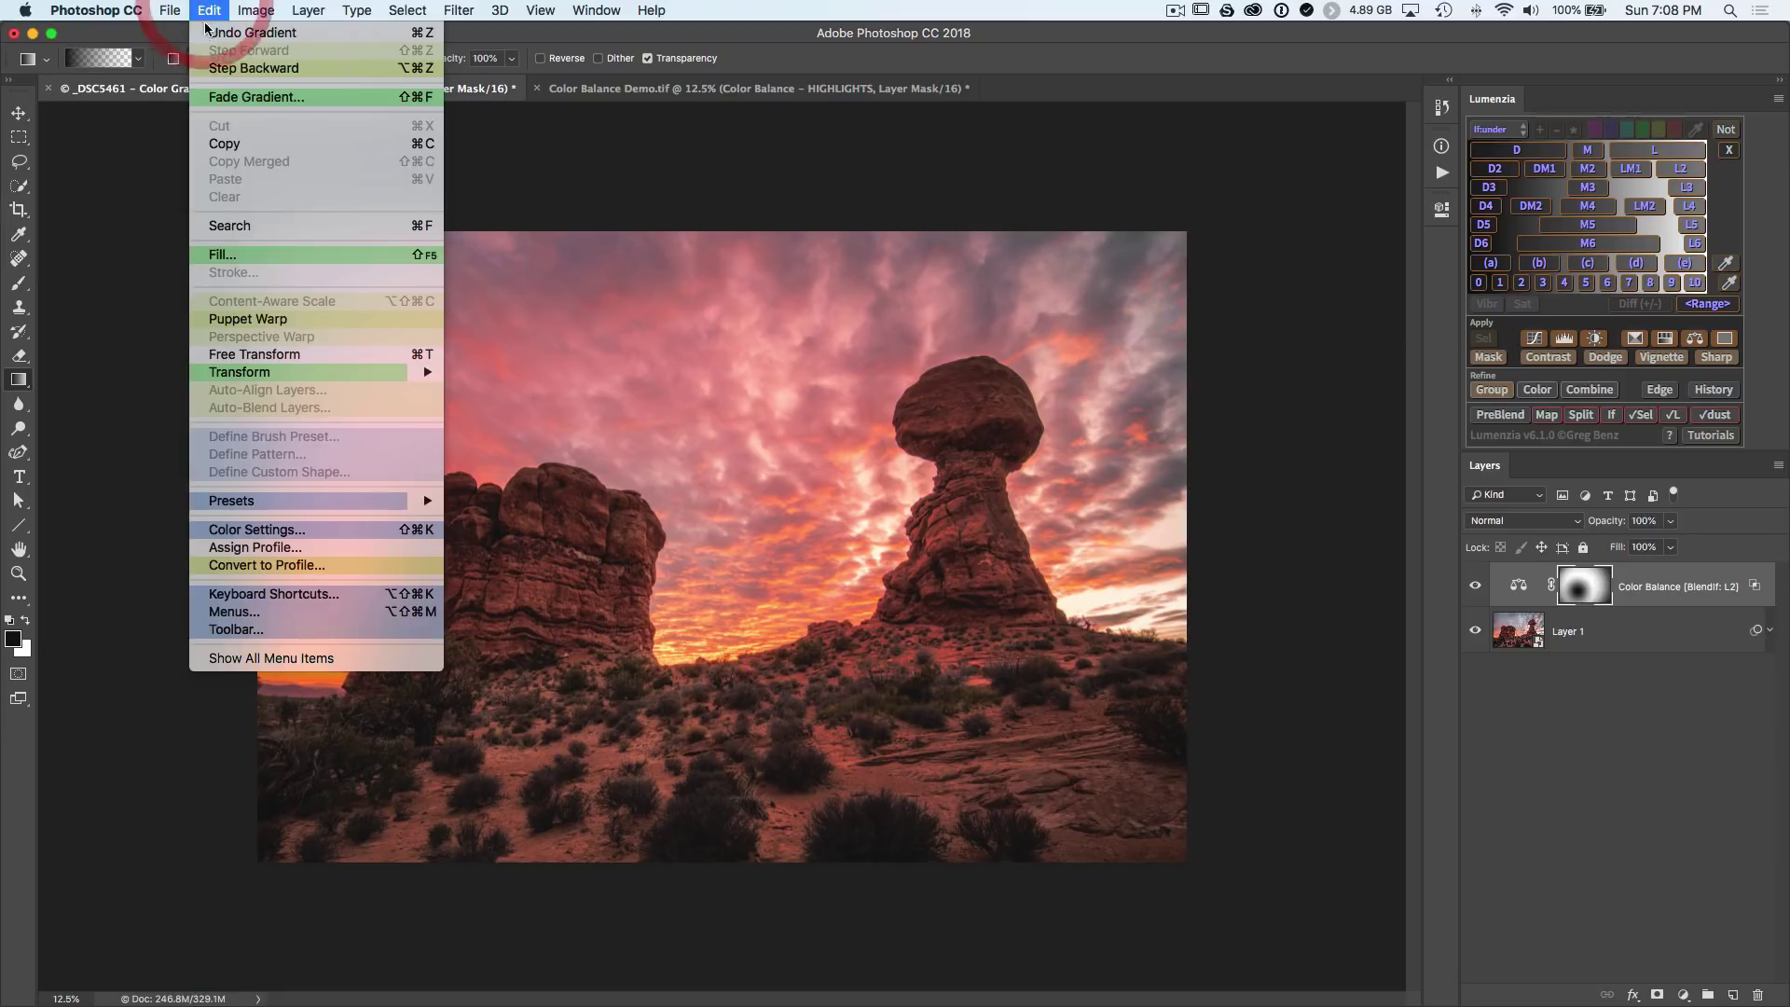
{"action": "left_click", "coordinate": [233, 97]}
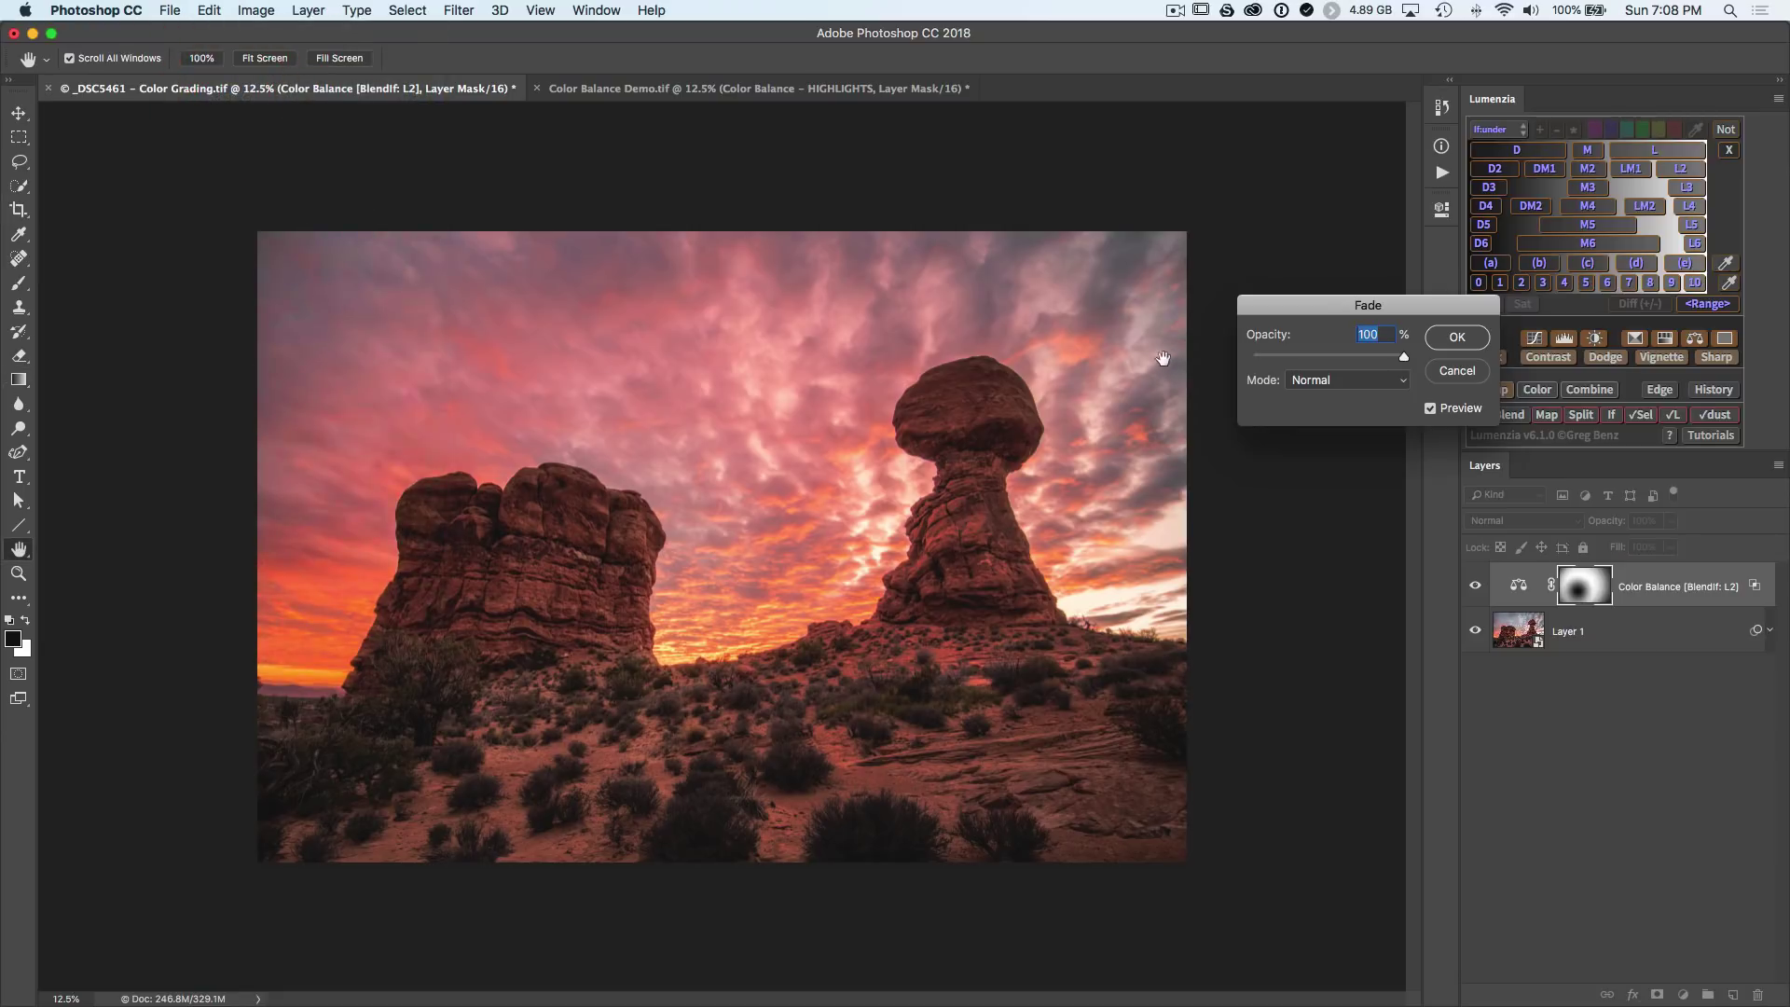
{"action": "left_click", "coordinate": [1324, 358]}
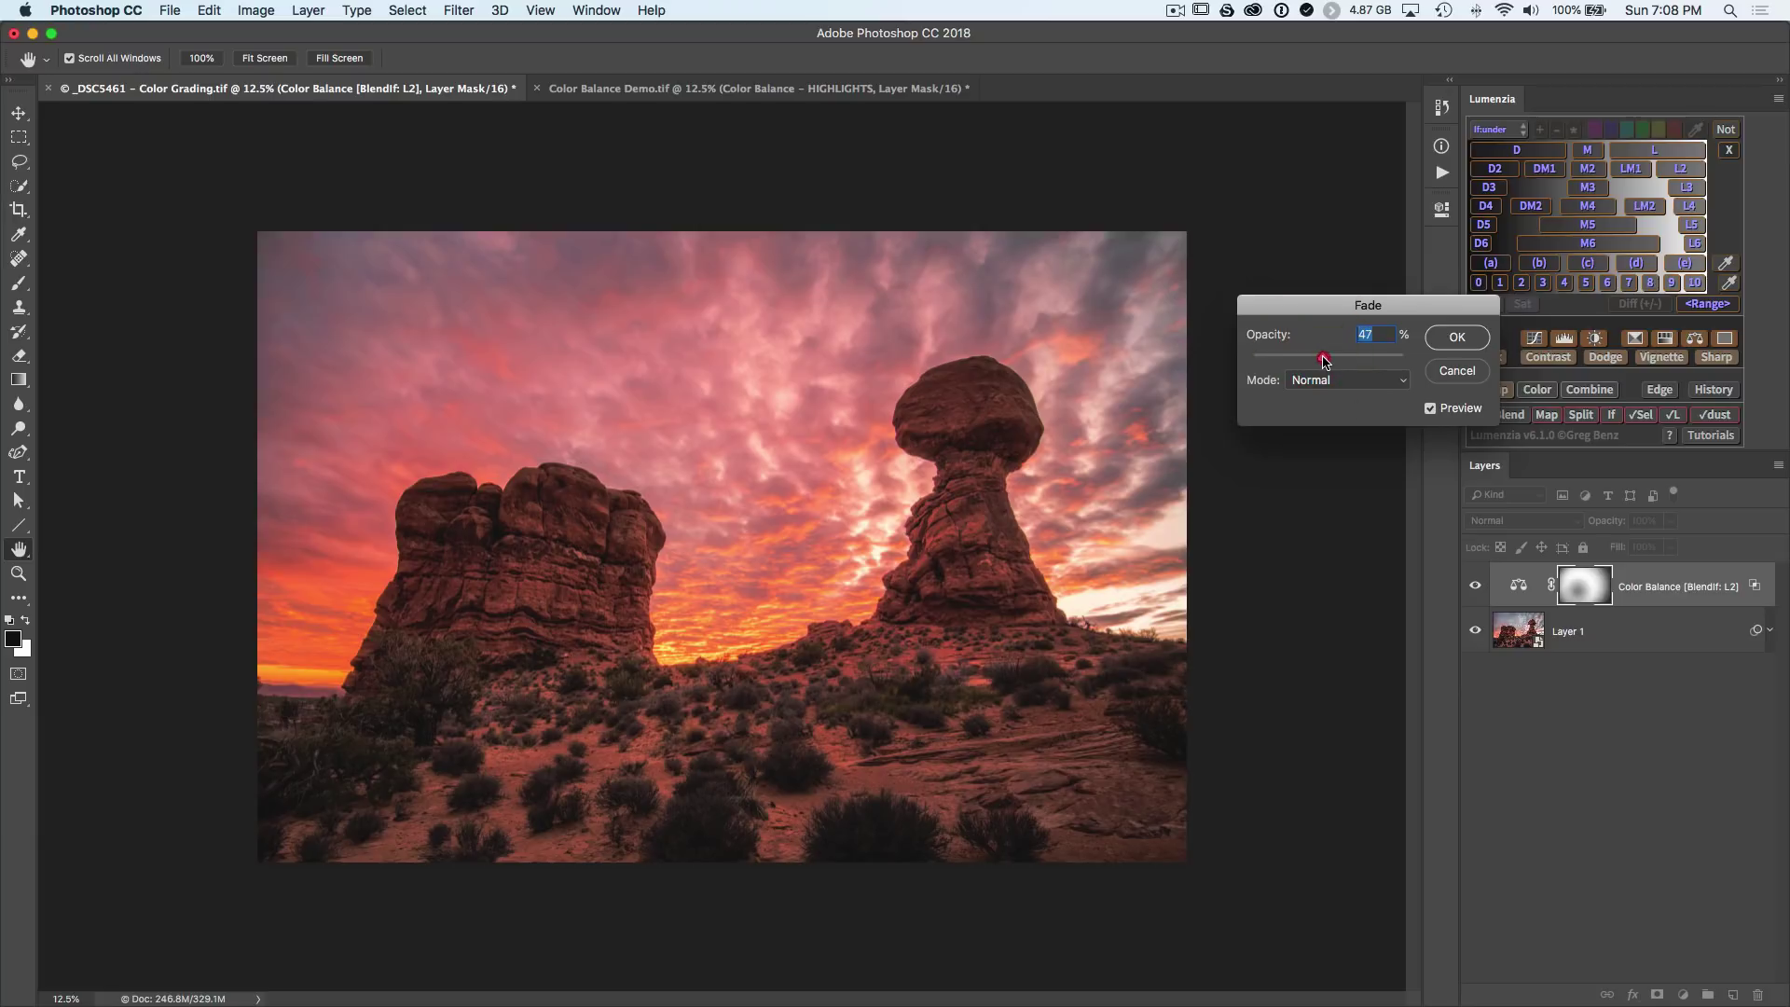
{"action": "left_click", "coordinate": [1451, 338]}
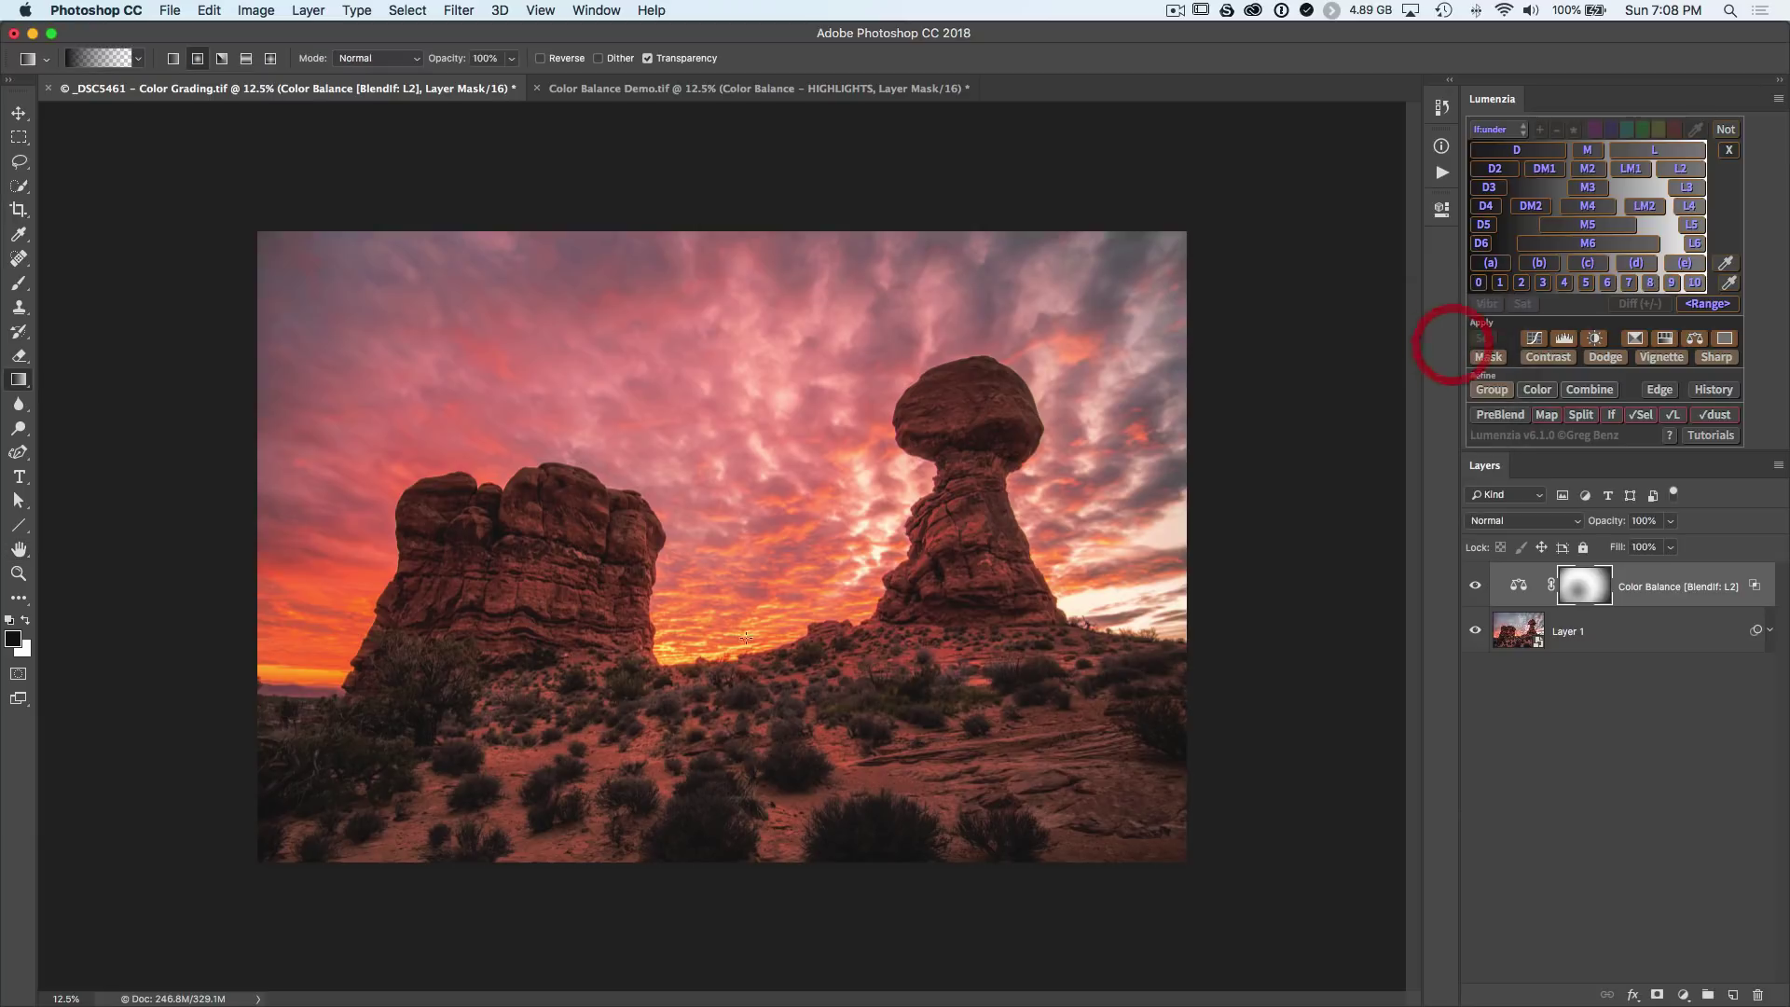
- Add another radial gradient on the mask toward the upper left, then compare the warm grade on and off
{"action": "left_click", "coordinate": [725, 607]}
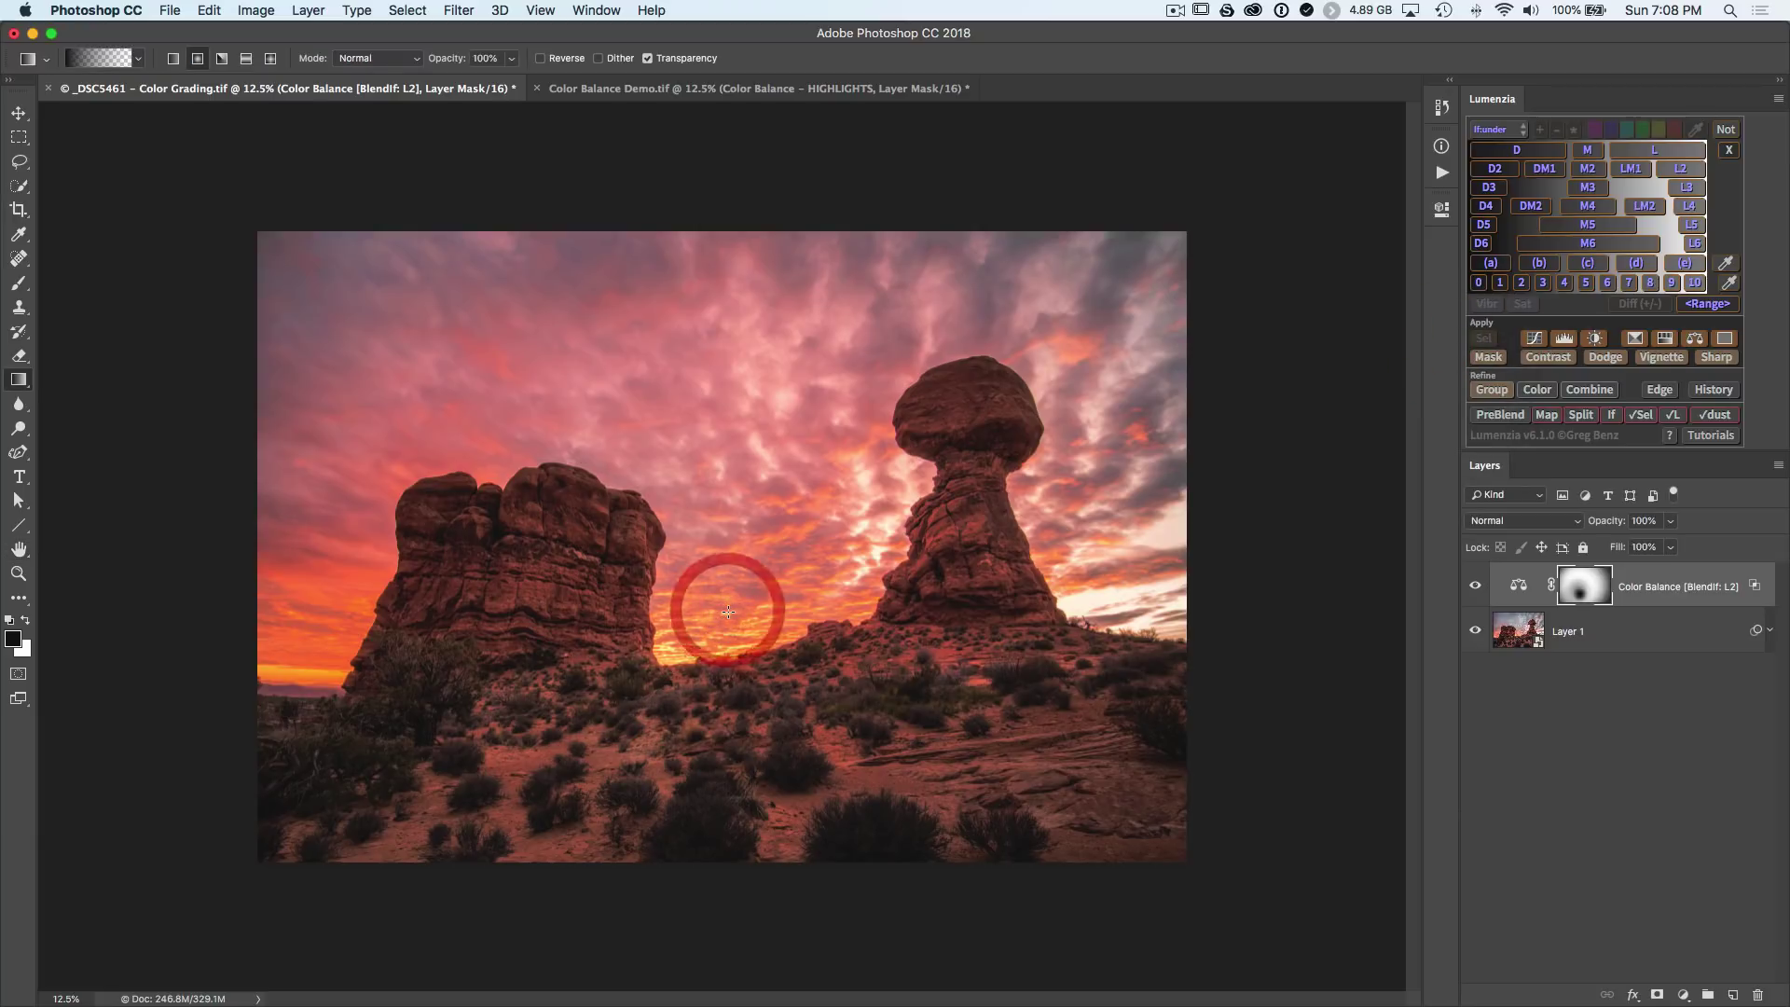
{"action": "left_click_drag", "start_coordinate": [439, 686], "coordinate": [221, 543]}
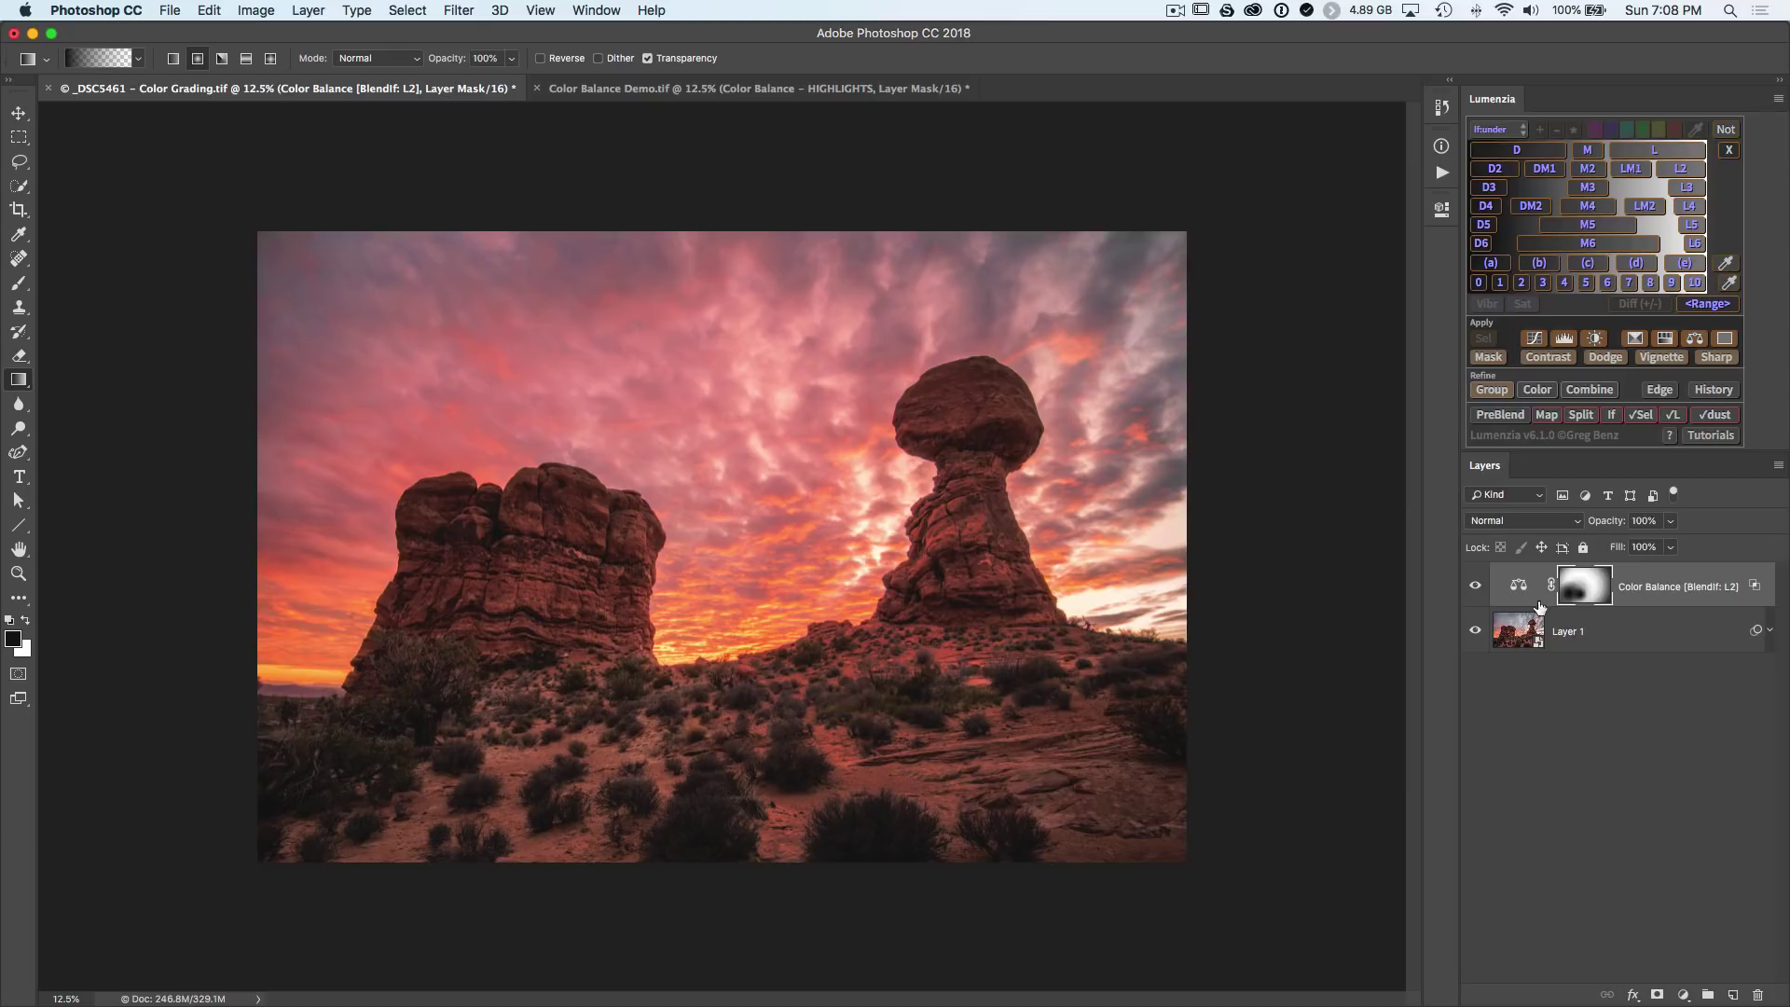
{"action": "left_click", "coordinate": [1472, 589]}
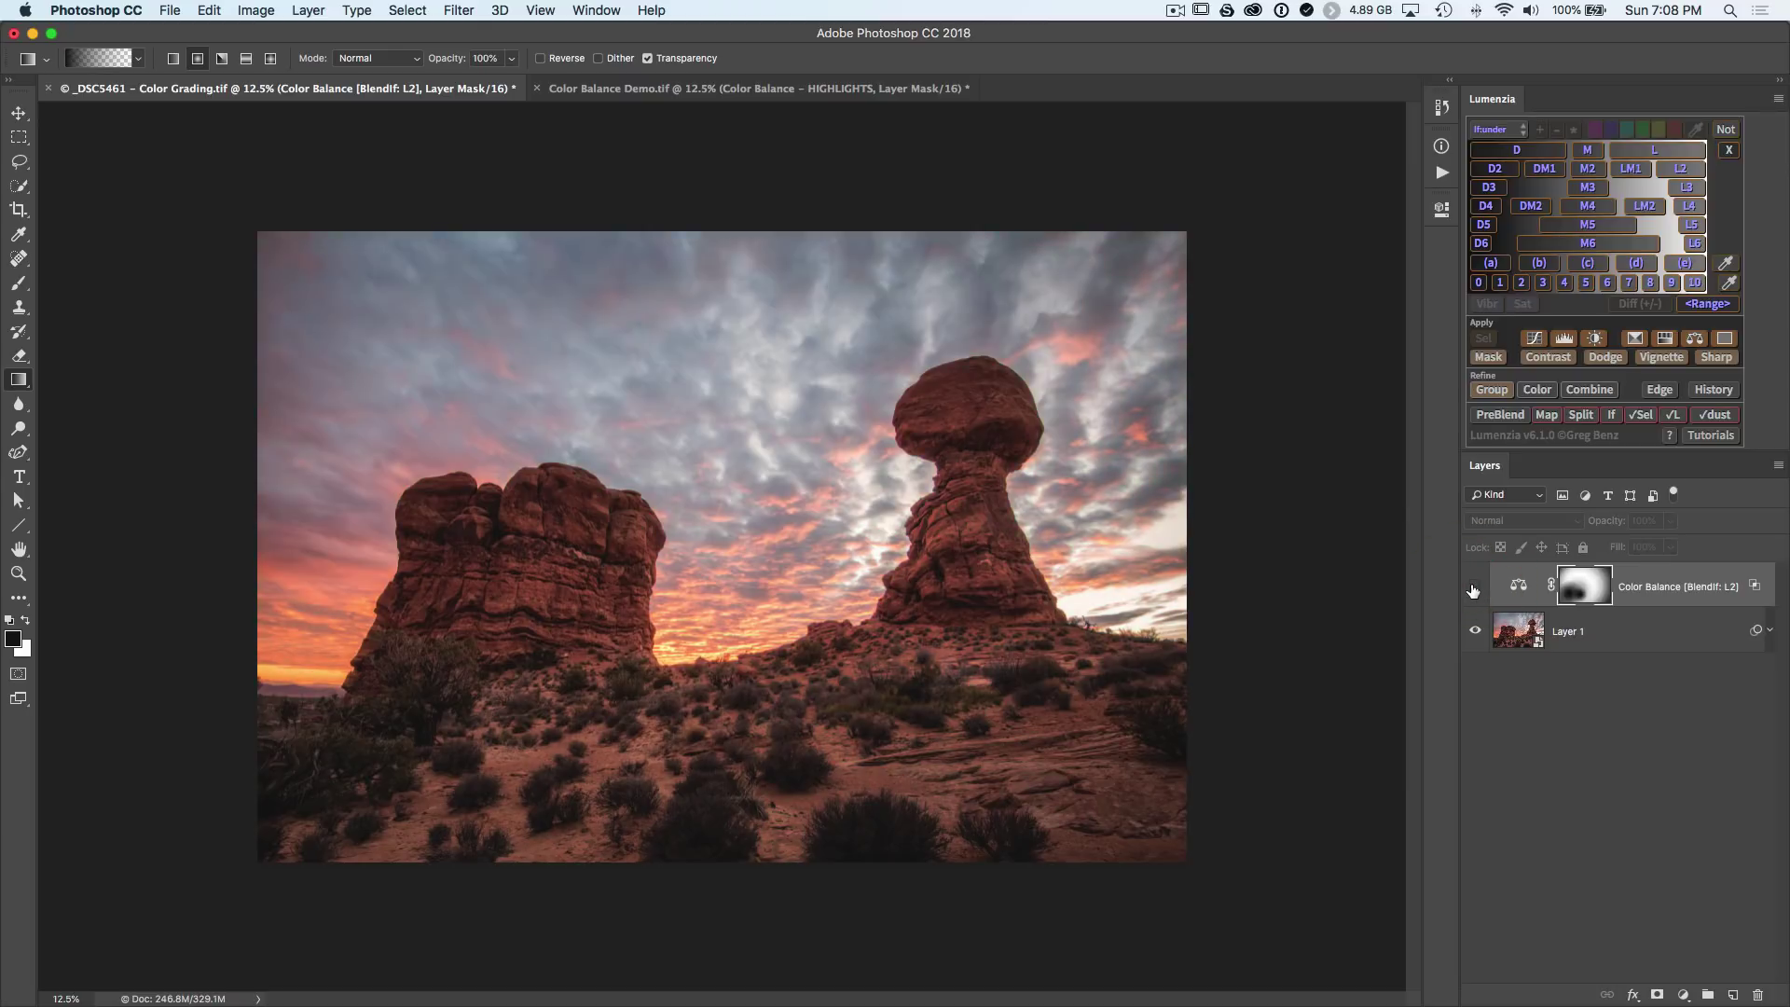
{"action": "left_click", "coordinate": [1473, 589]}
{"action": "left_click", "coordinate": [1472, 588]}
{"action": "left_click", "coordinate": [1473, 589]}
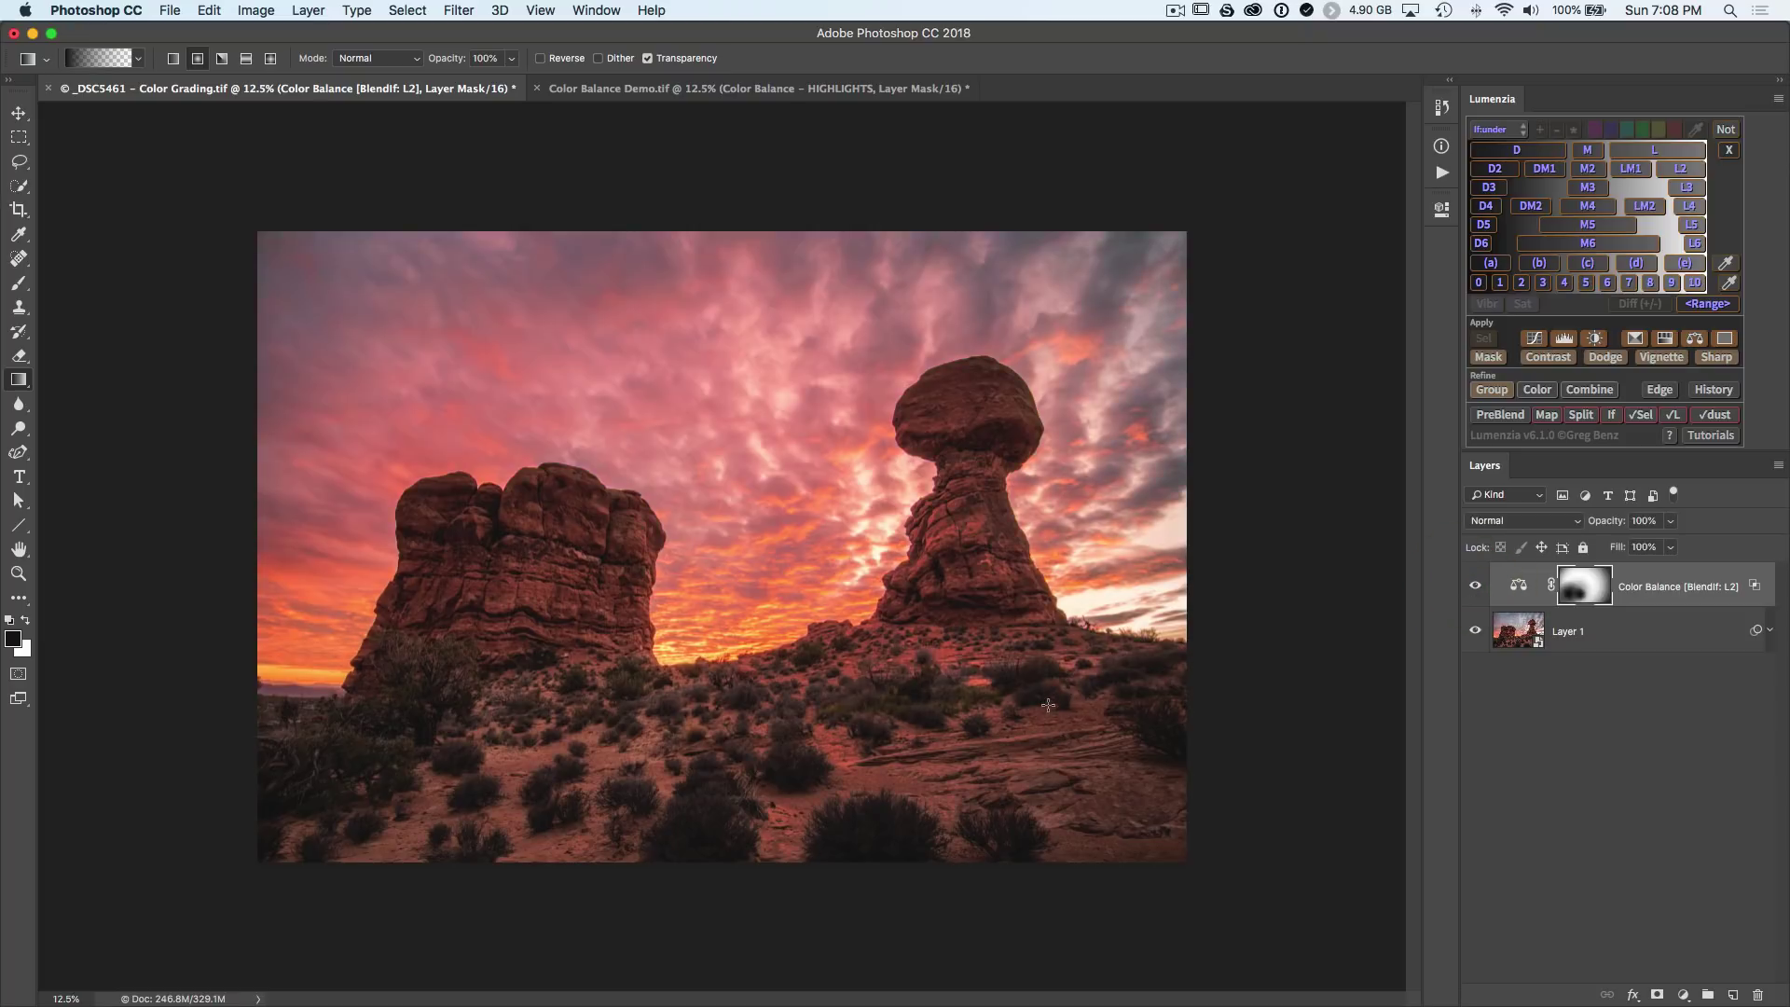
- Add a Color Balance layer limited to the darkest tones with Lumenzia Blend If D3, and open its settings
{"action": "left_click", "coordinate": [1692, 340]}
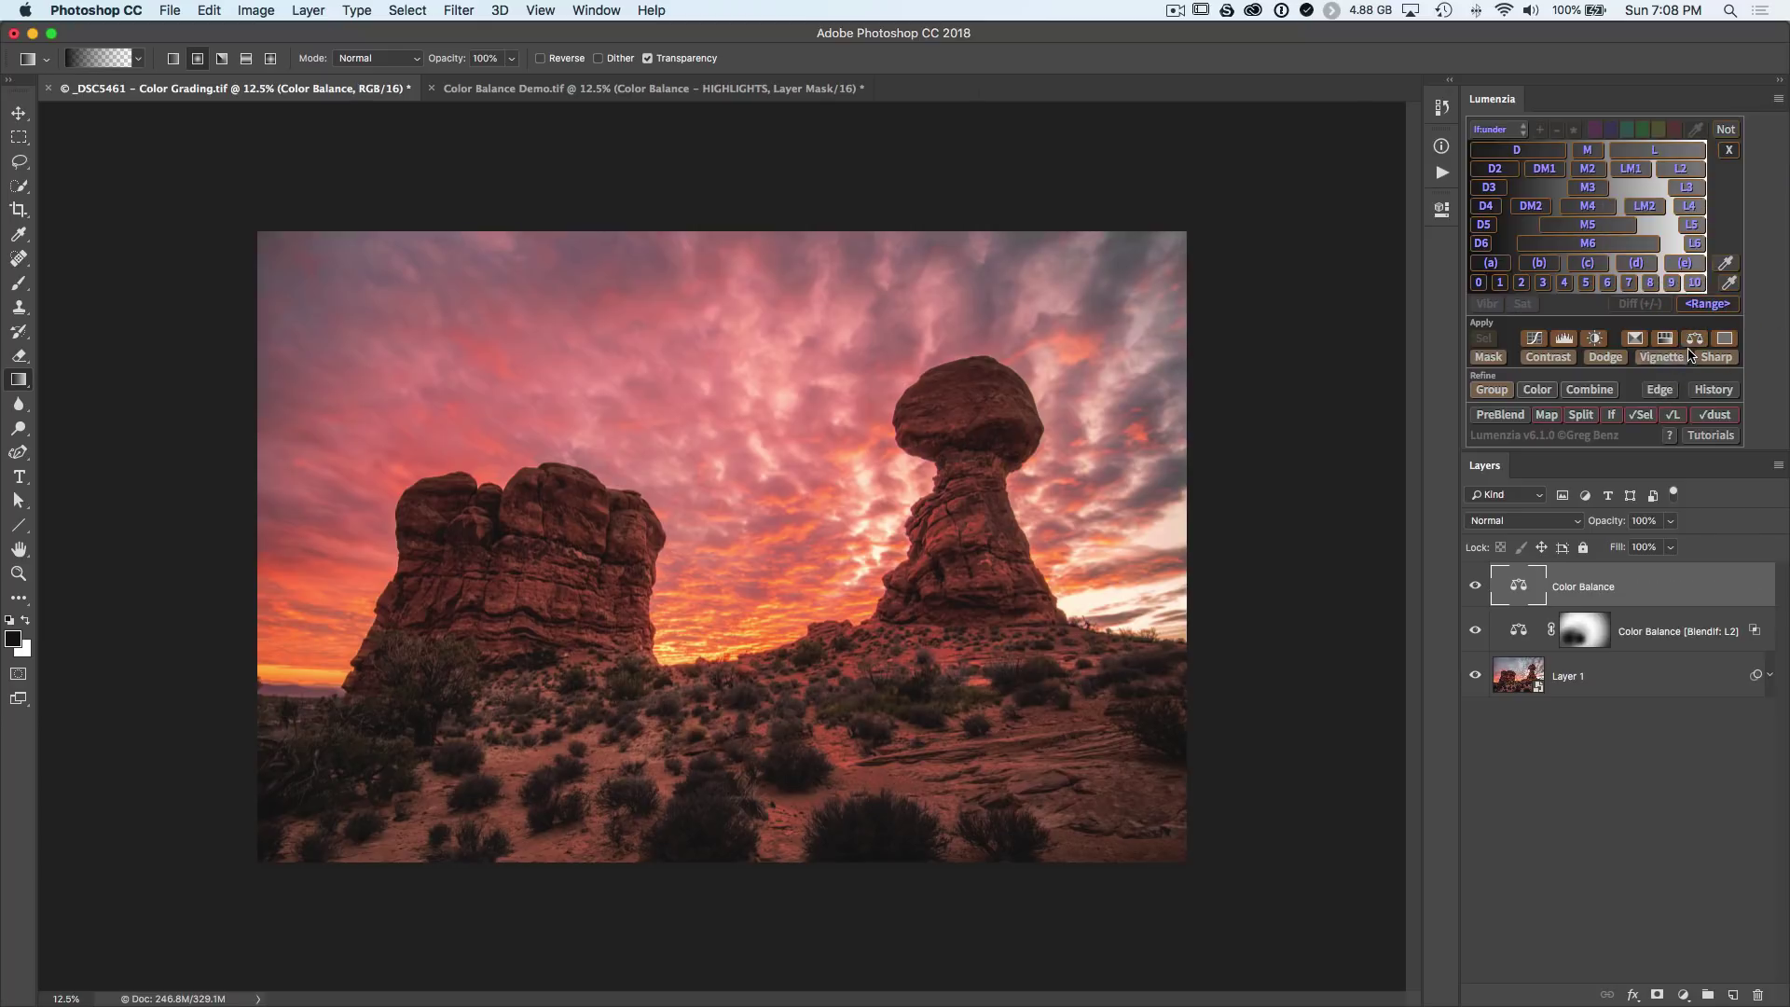
{"action": "left_click", "coordinate": [1517, 150]}
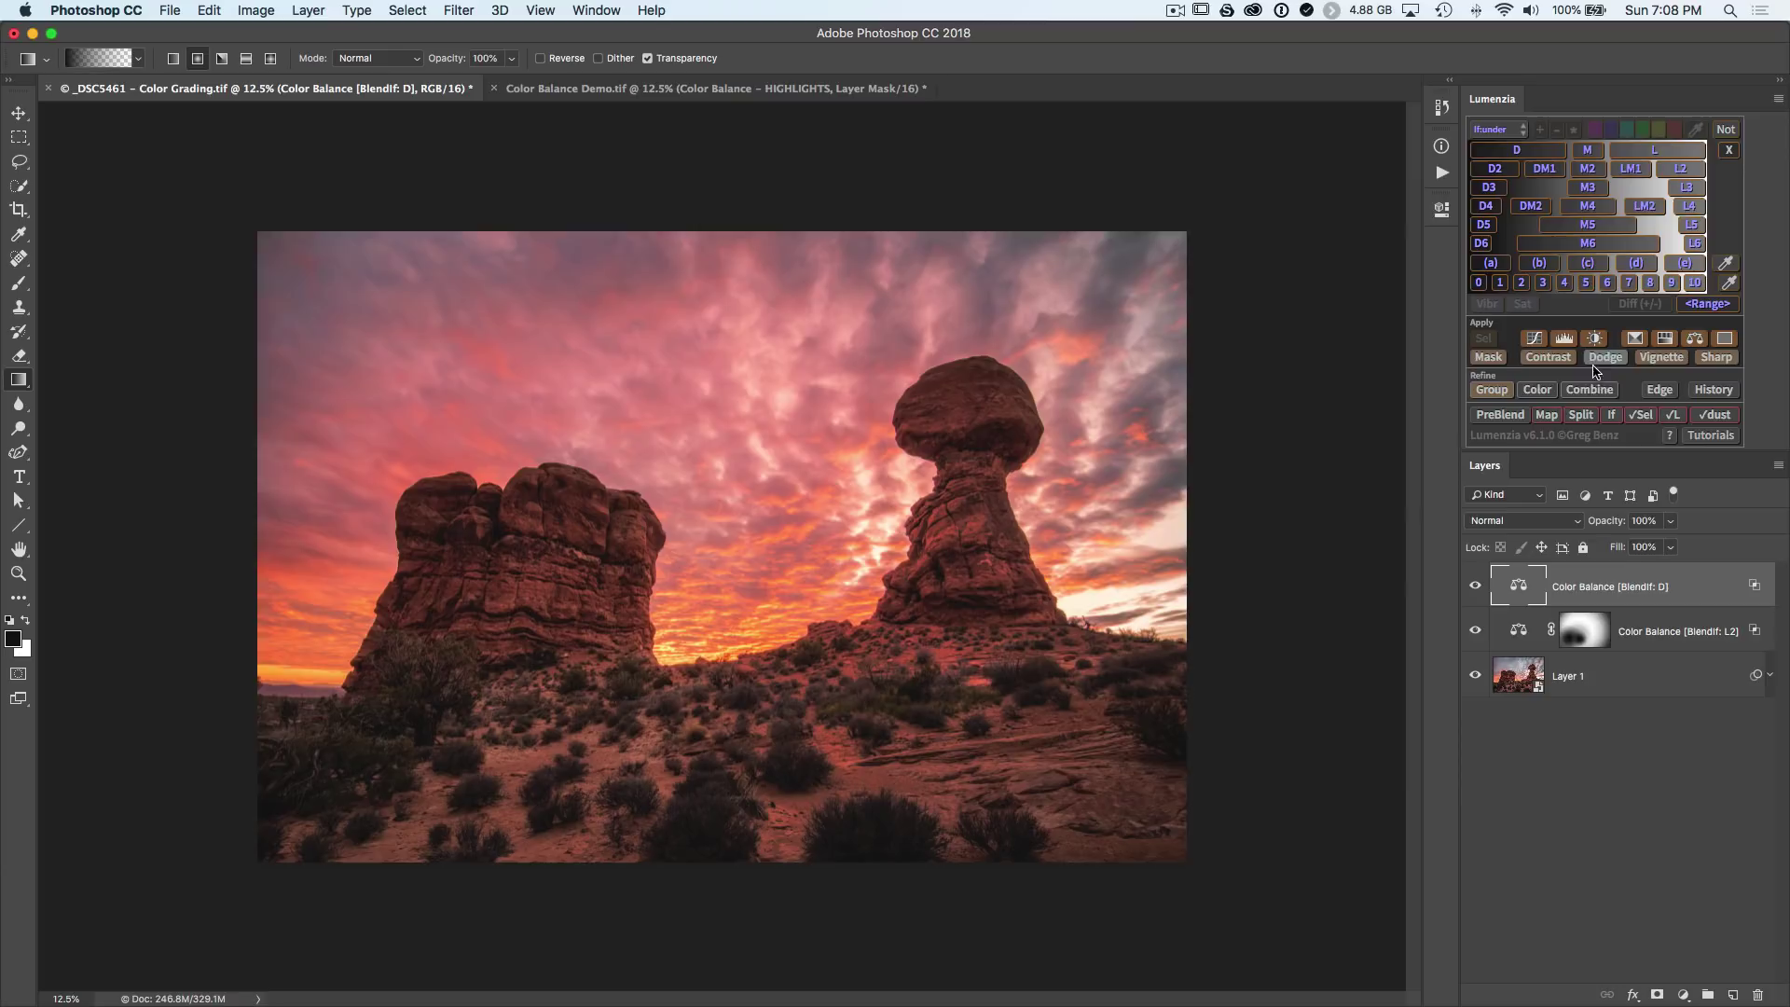
{"action": "left_click", "coordinate": [1609, 415]}
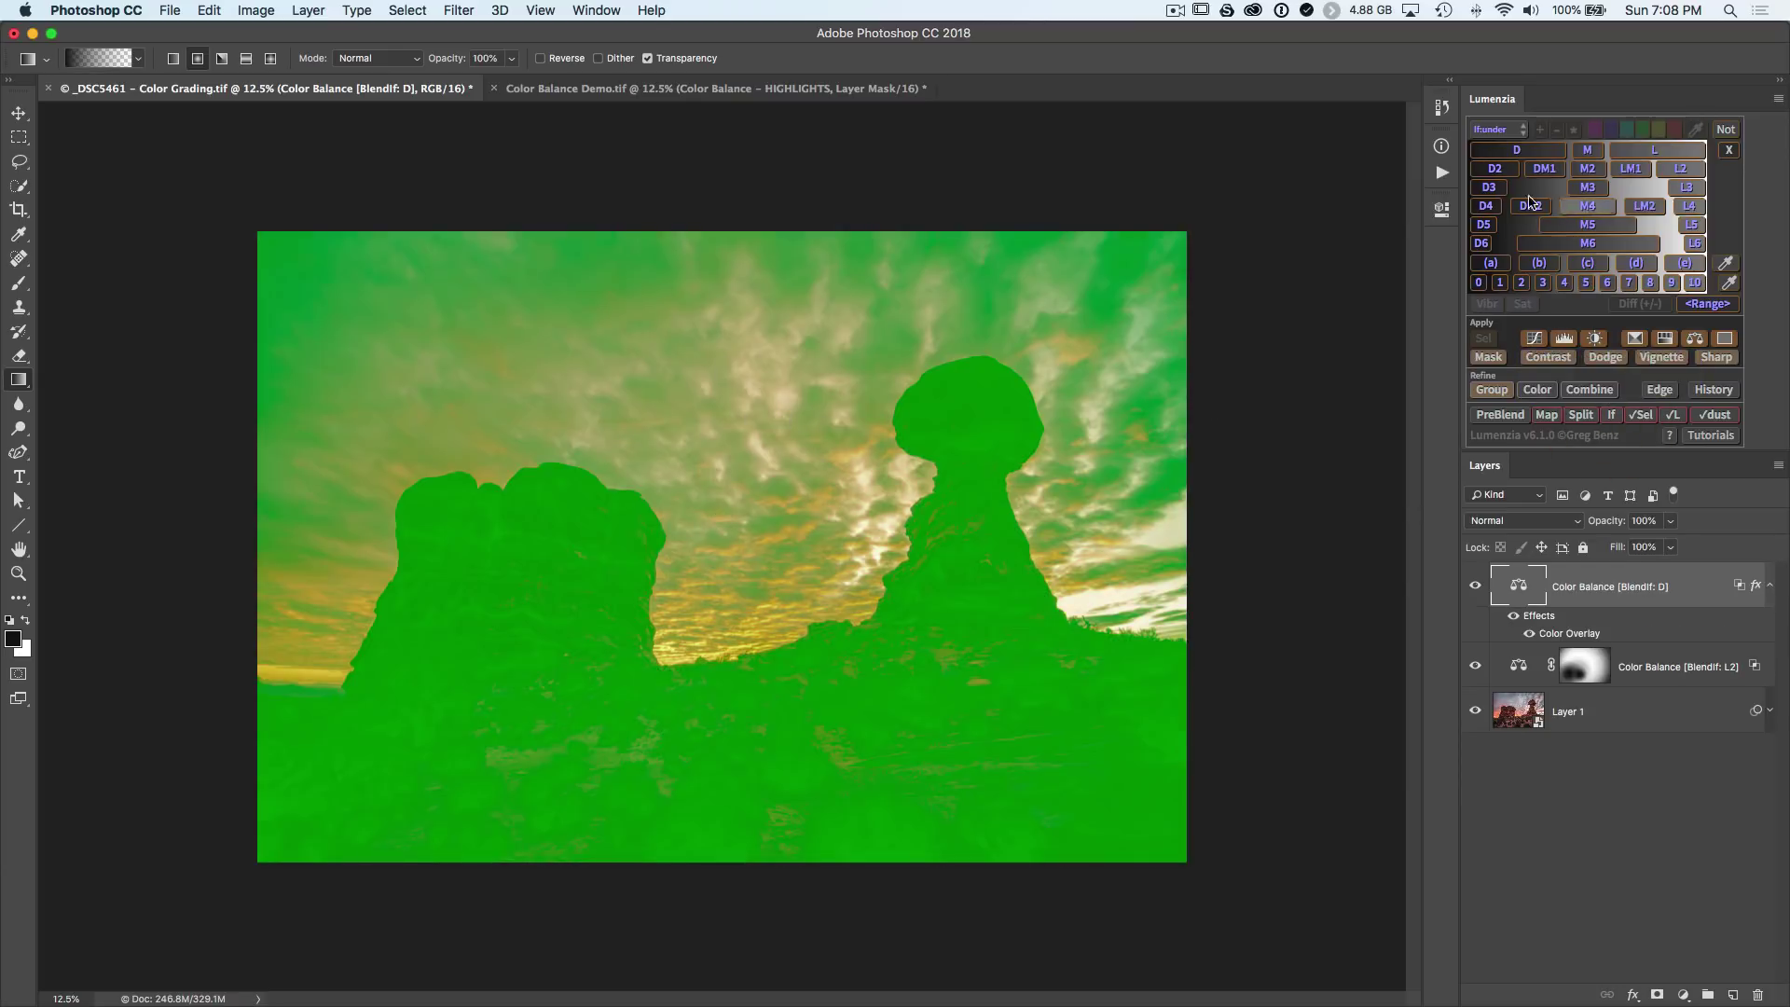
{"action": "left_click", "coordinate": [1495, 185]}
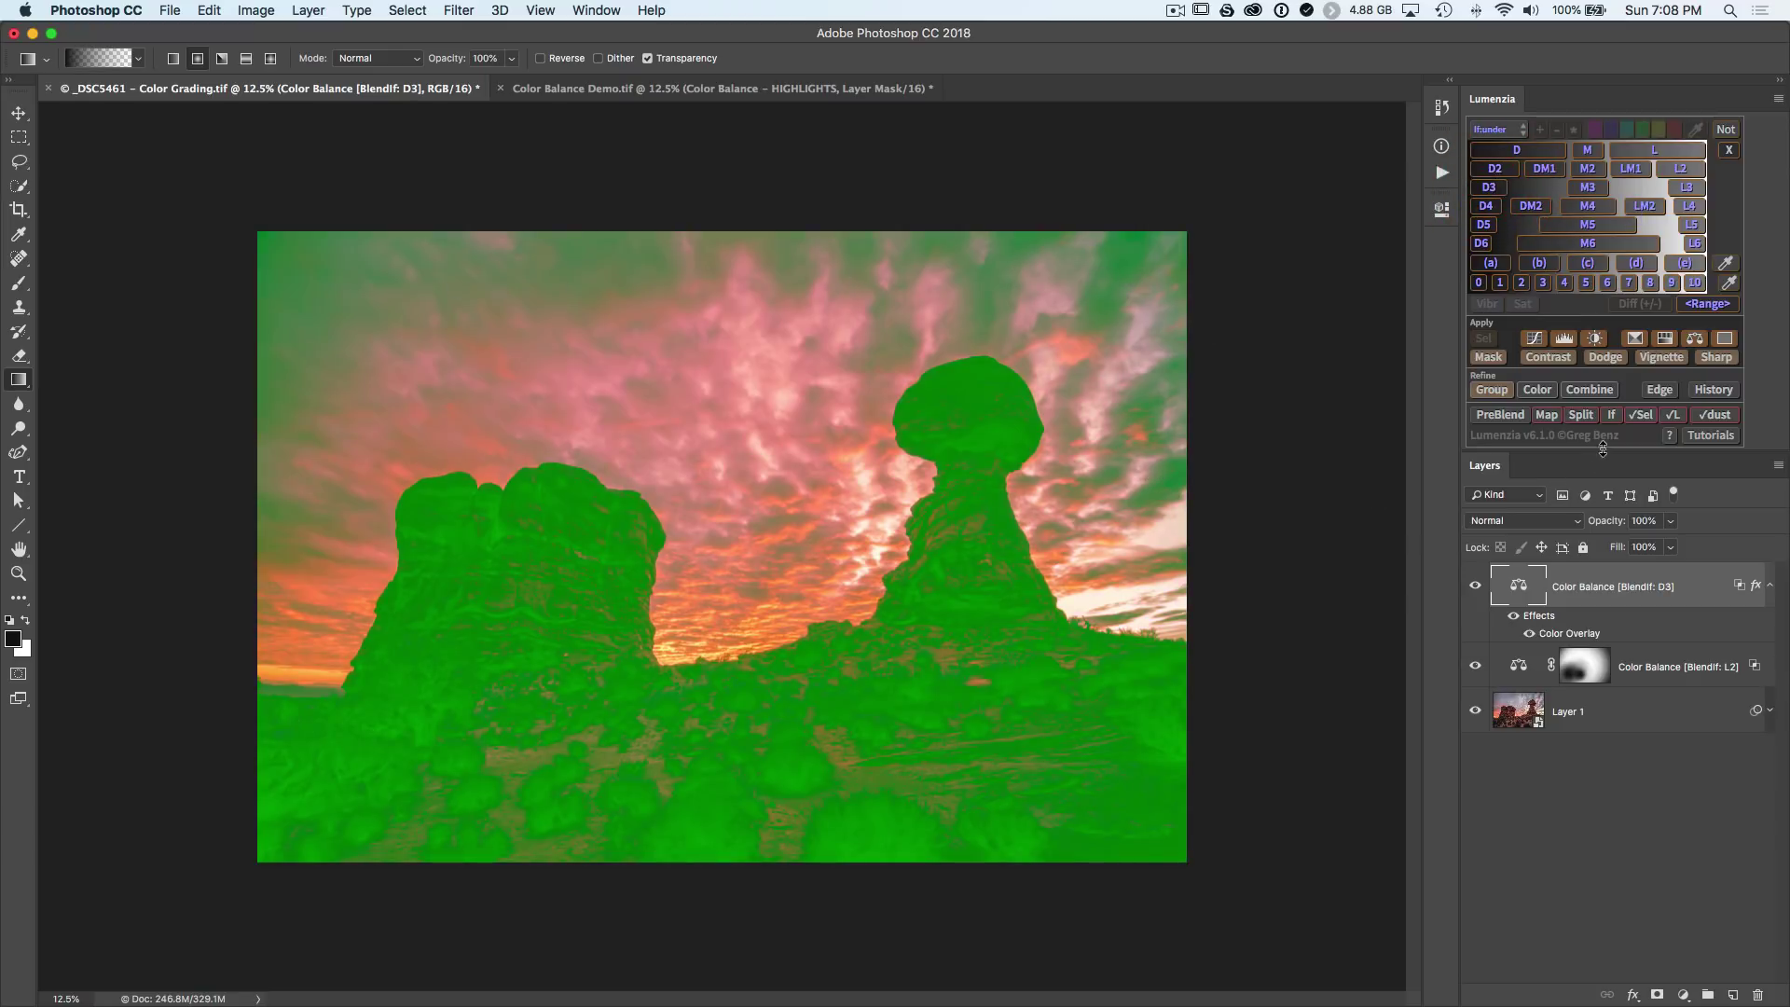
{"action": "left_click", "coordinate": [1611, 418]}
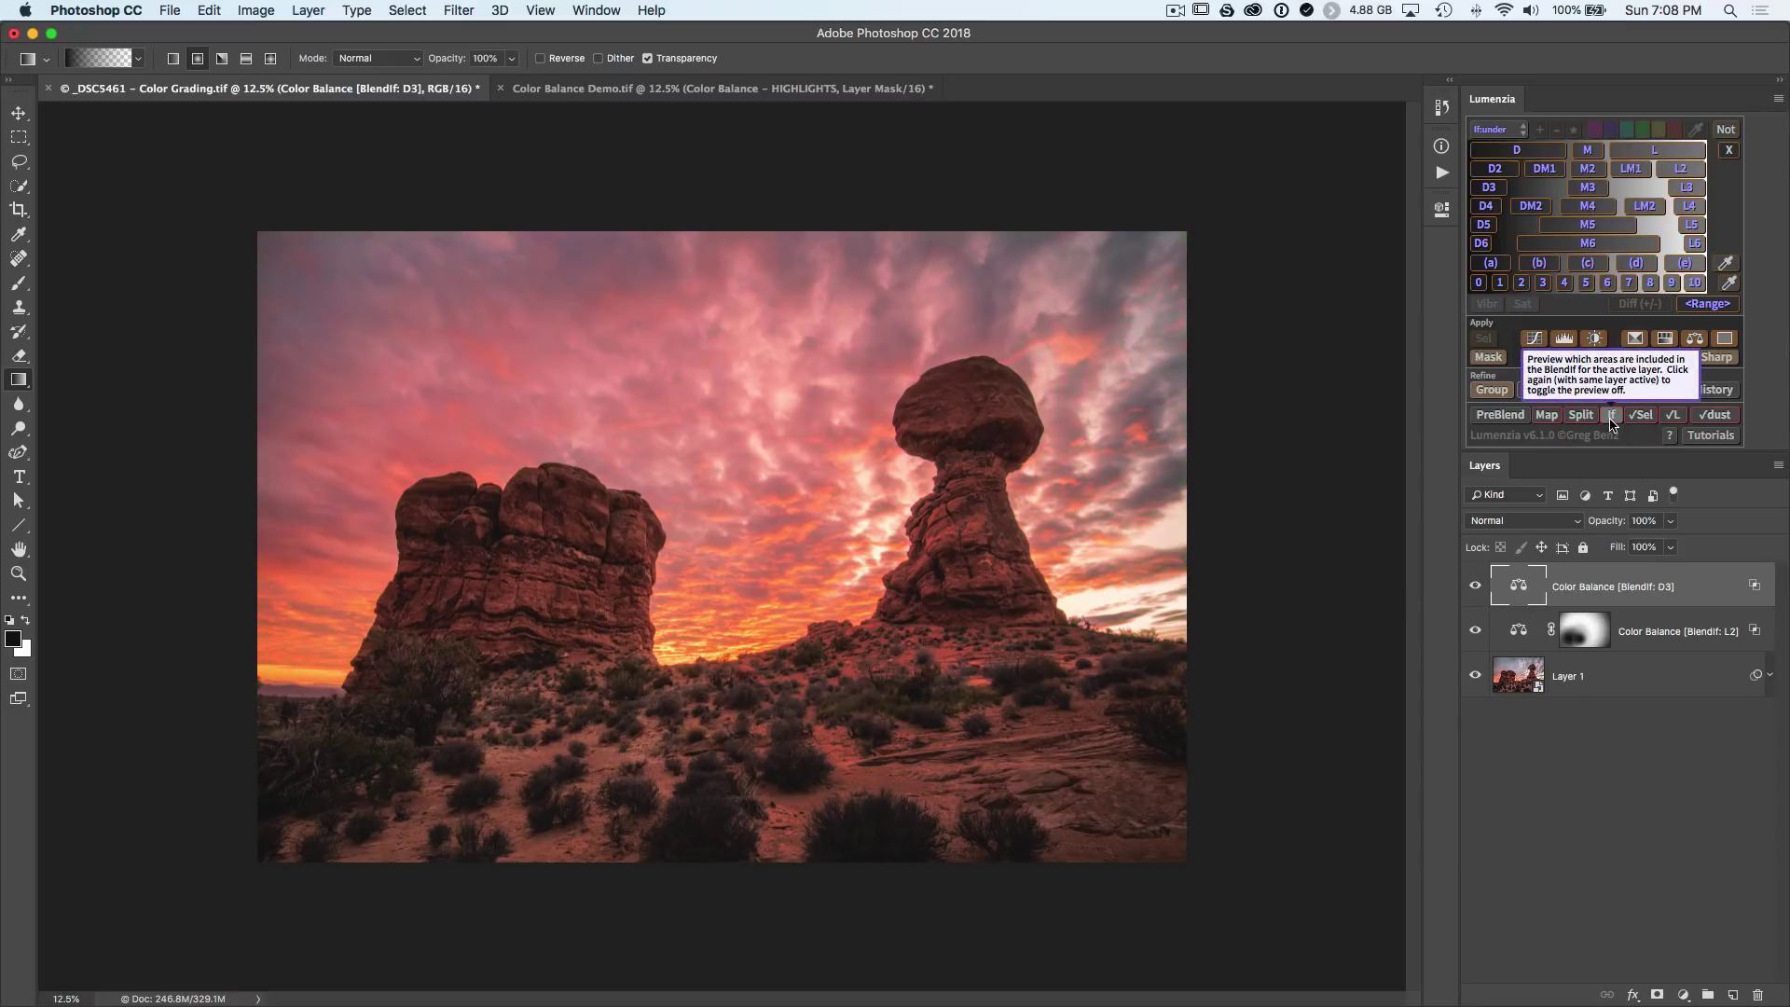
{"action": "double_click", "coordinate": [1518, 589]}
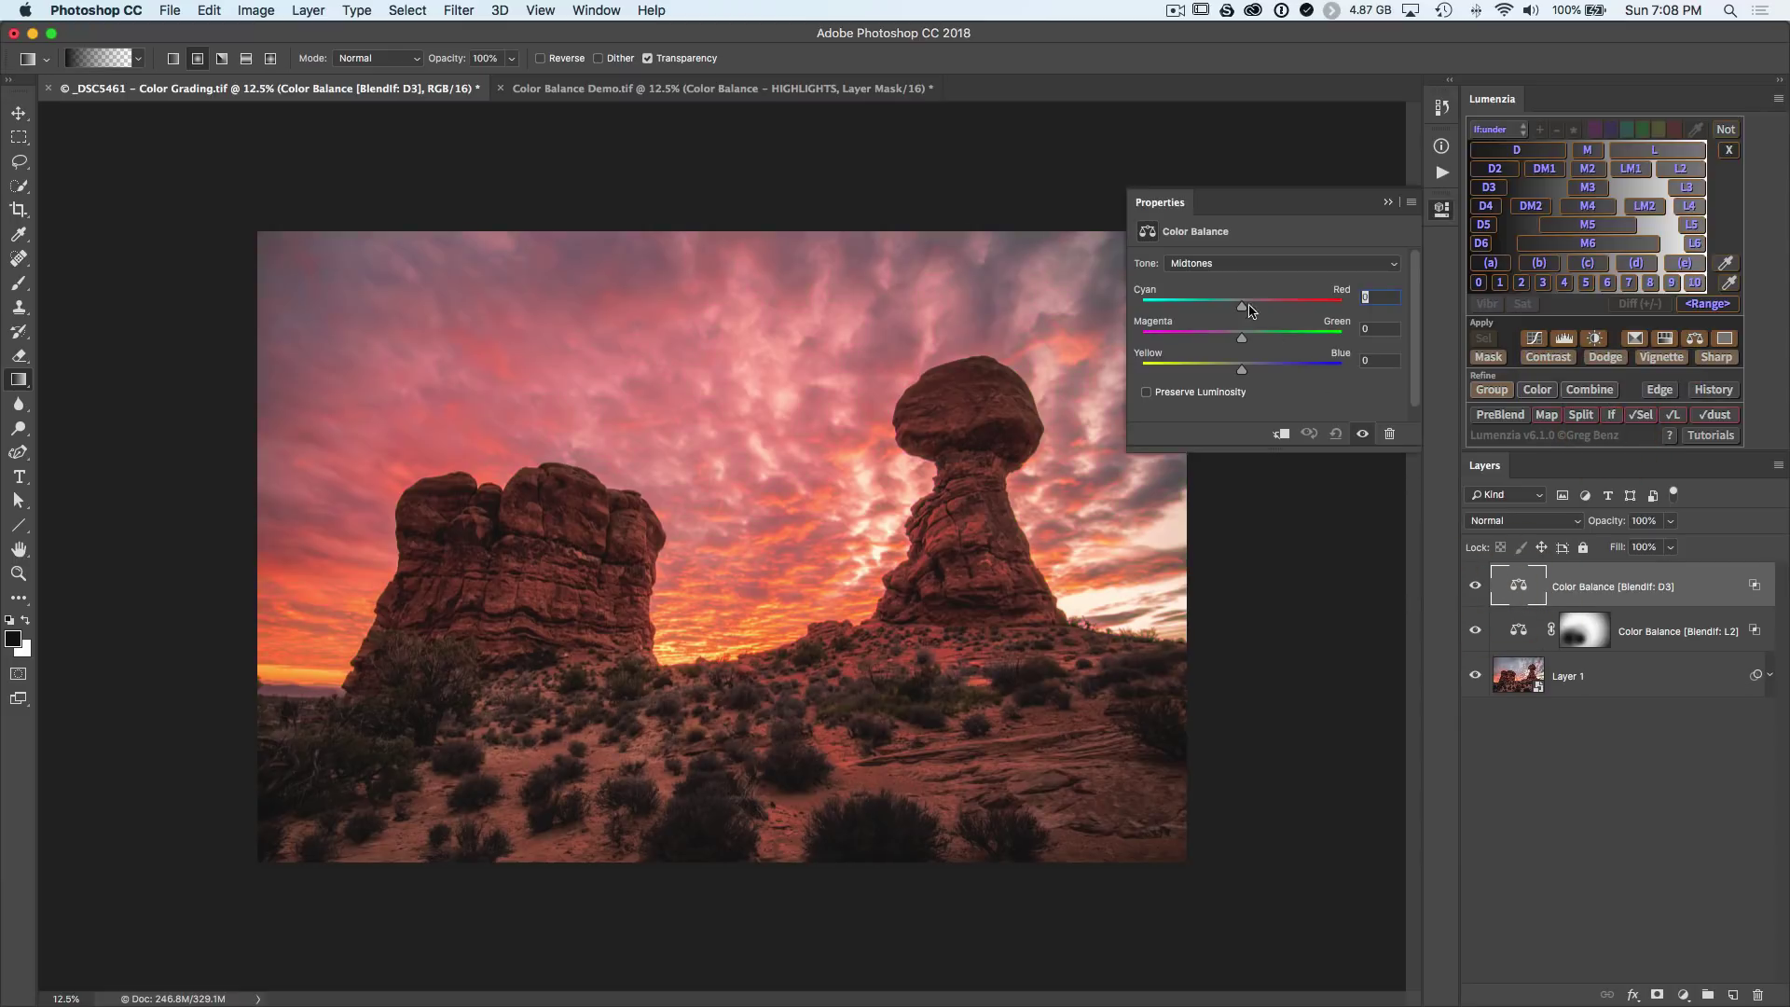
- Shift the dark tones' midtones toward cyan and blue, then compare with the cooling layer on and off
{"action": "left_click_drag", "start_coordinate": [1242, 310], "coordinate": [1262, 375]}
{"action": "mouse_move", "coordinate": [1228, 311]}
{"action": "left_mouse_down"}
{"action": "mouse_move", "coordinate": [1104, 315]}
{"action": "mouse_move", "coordinate": [1224, 312]}
{"action": "left_mouse_up"}
{"action": "left_click", "coordinate": [1441, 209]}
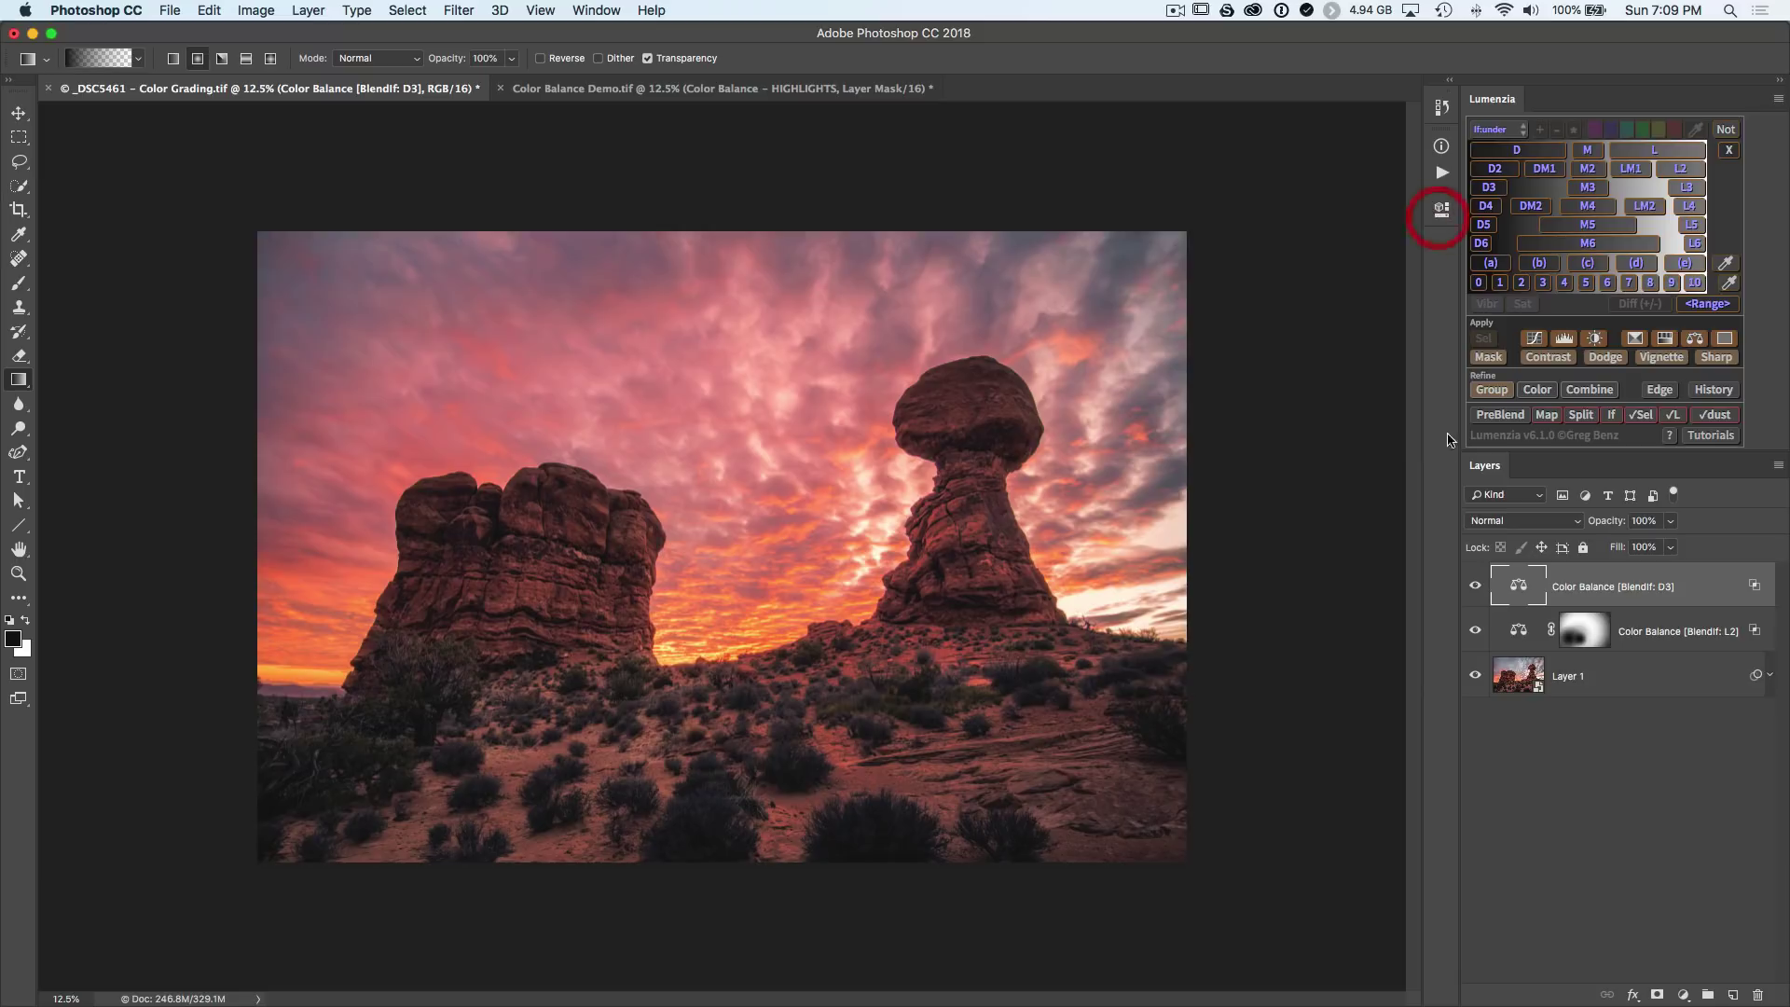
{"action": "left_click", "coordinate": [1476, 585]}
{"action": "left_click", "coordinate": [1475, 585]}
{"action": "left_click", "coordinate": [1476, 586]}
- Refine the cooling to Cyan-Red -14 and Yellow-Blue +12, then compare the result
{"action": "left_click", "coordinate": [1514, 595]}
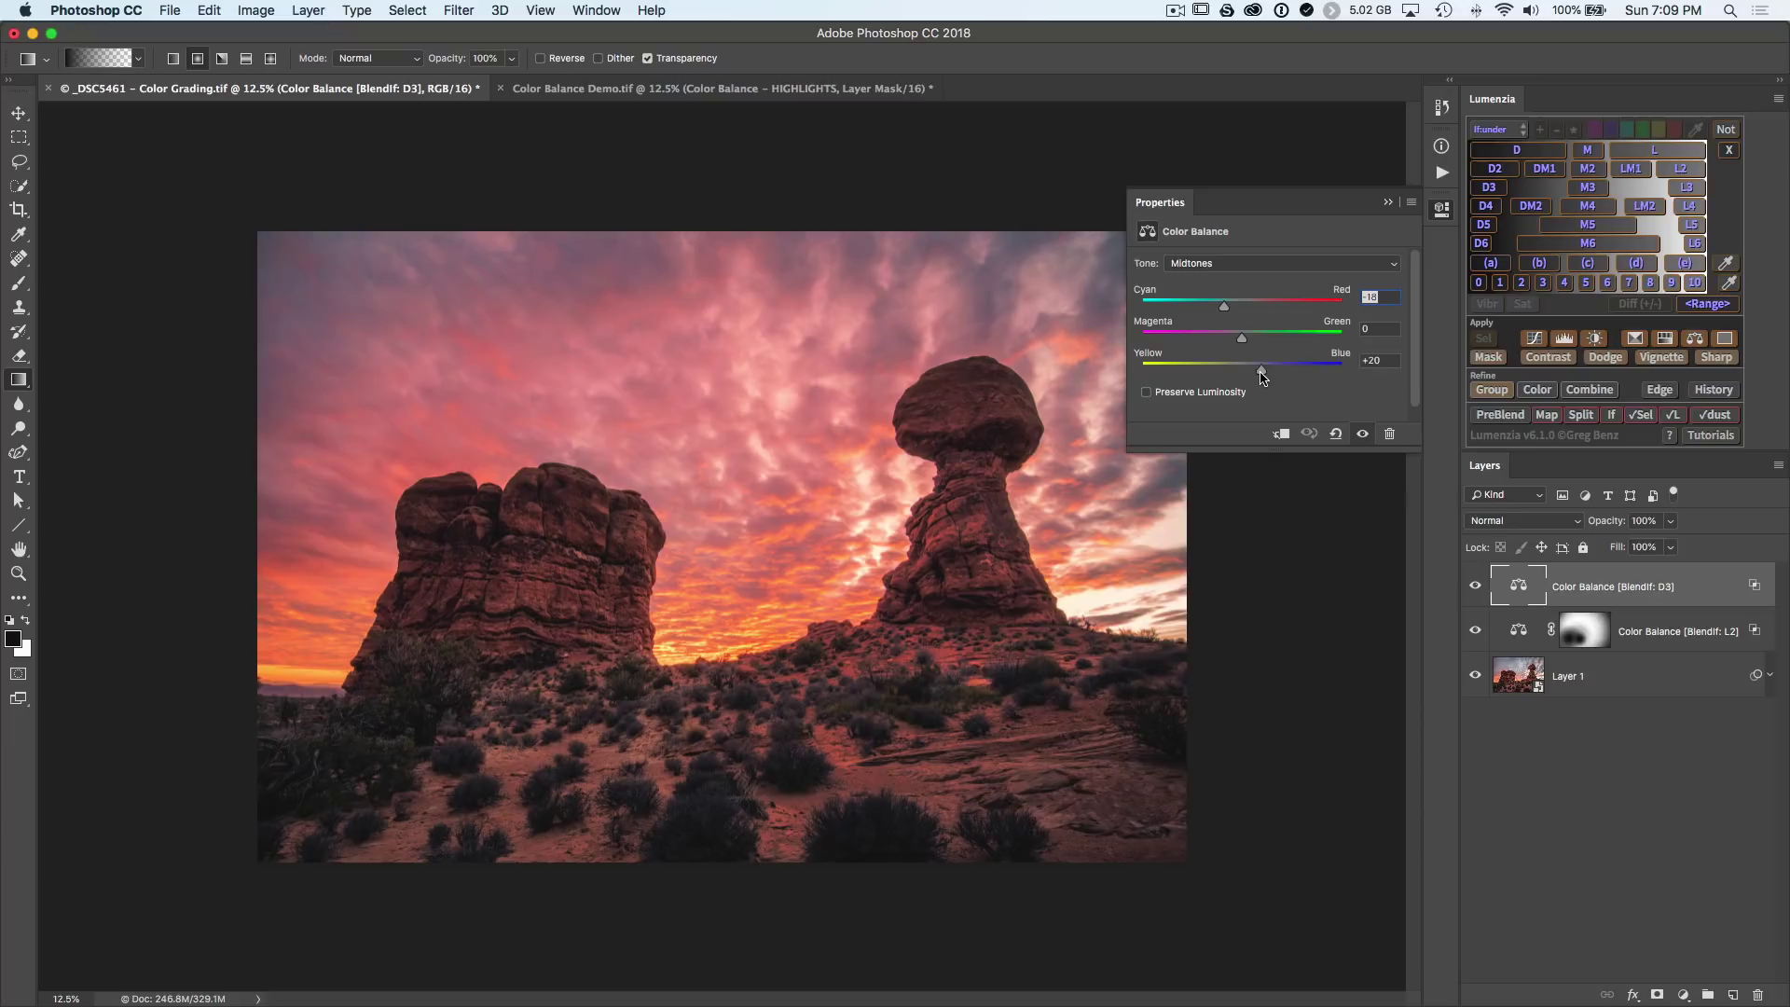
{"action": "left_click_drag", "start_coordinate": [1261, 376], "coordinate": [1253, 373]}
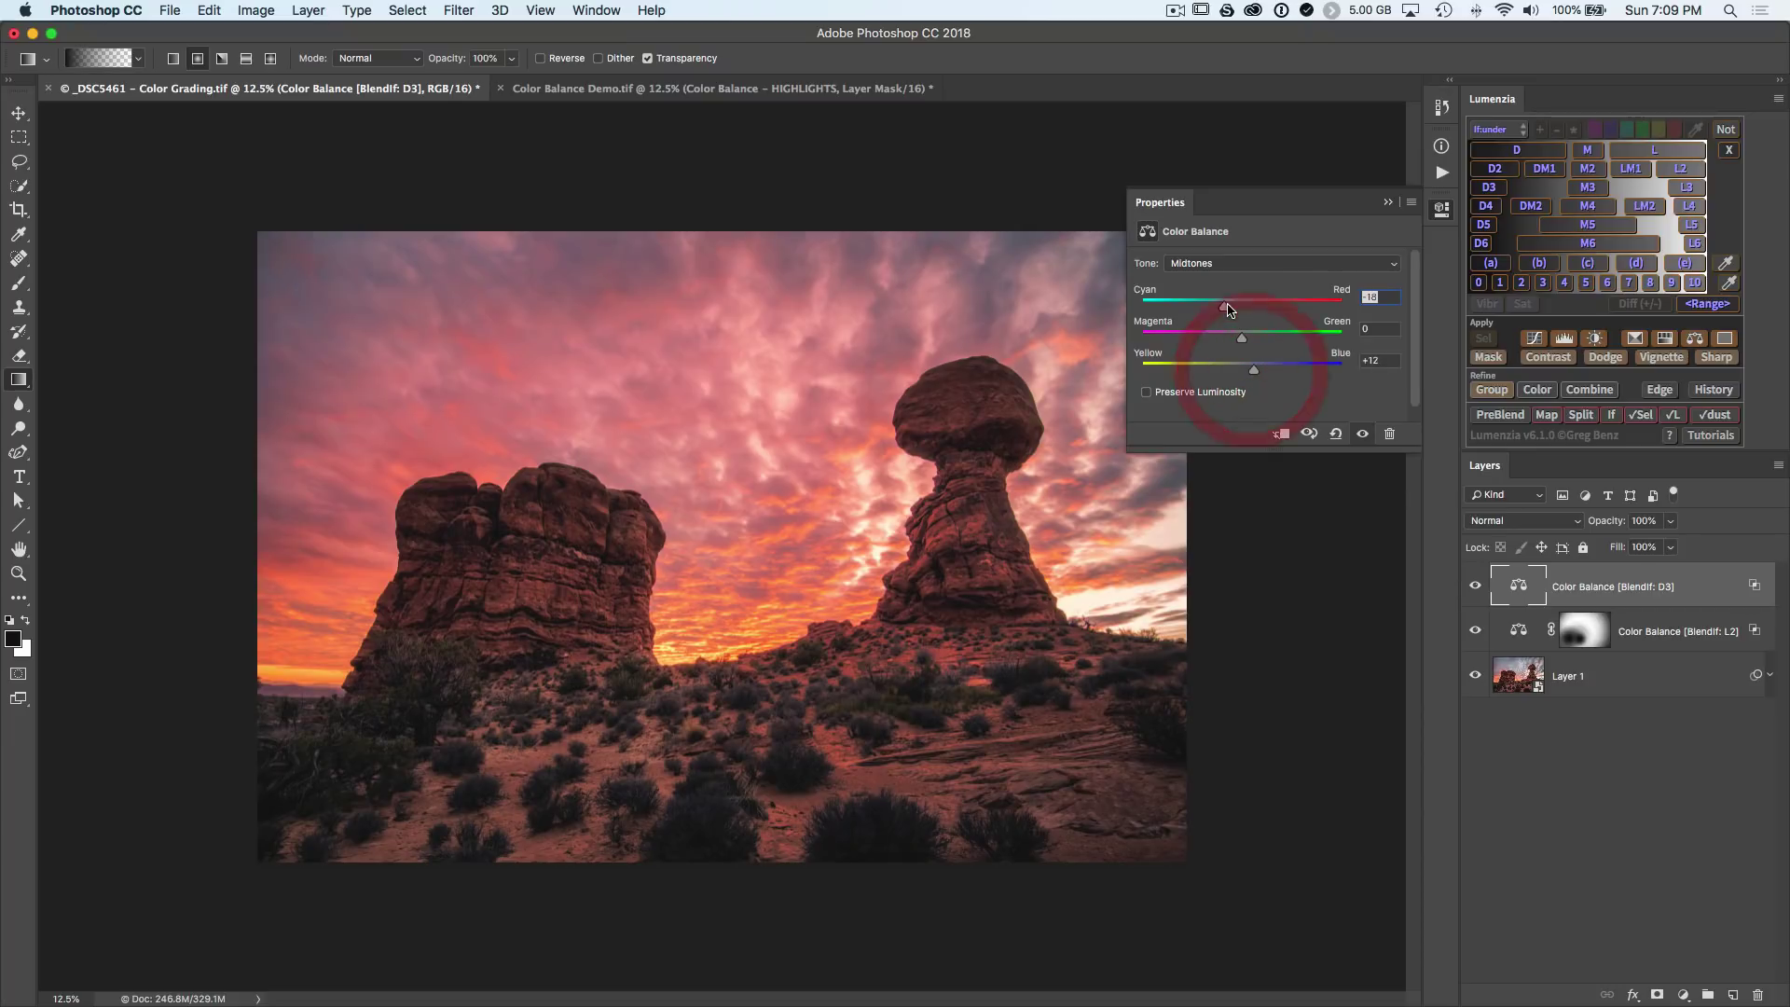
{"action": "left_click_drag", "start_coordinate": [1224, 306], "coordinate": [1233, 306]}
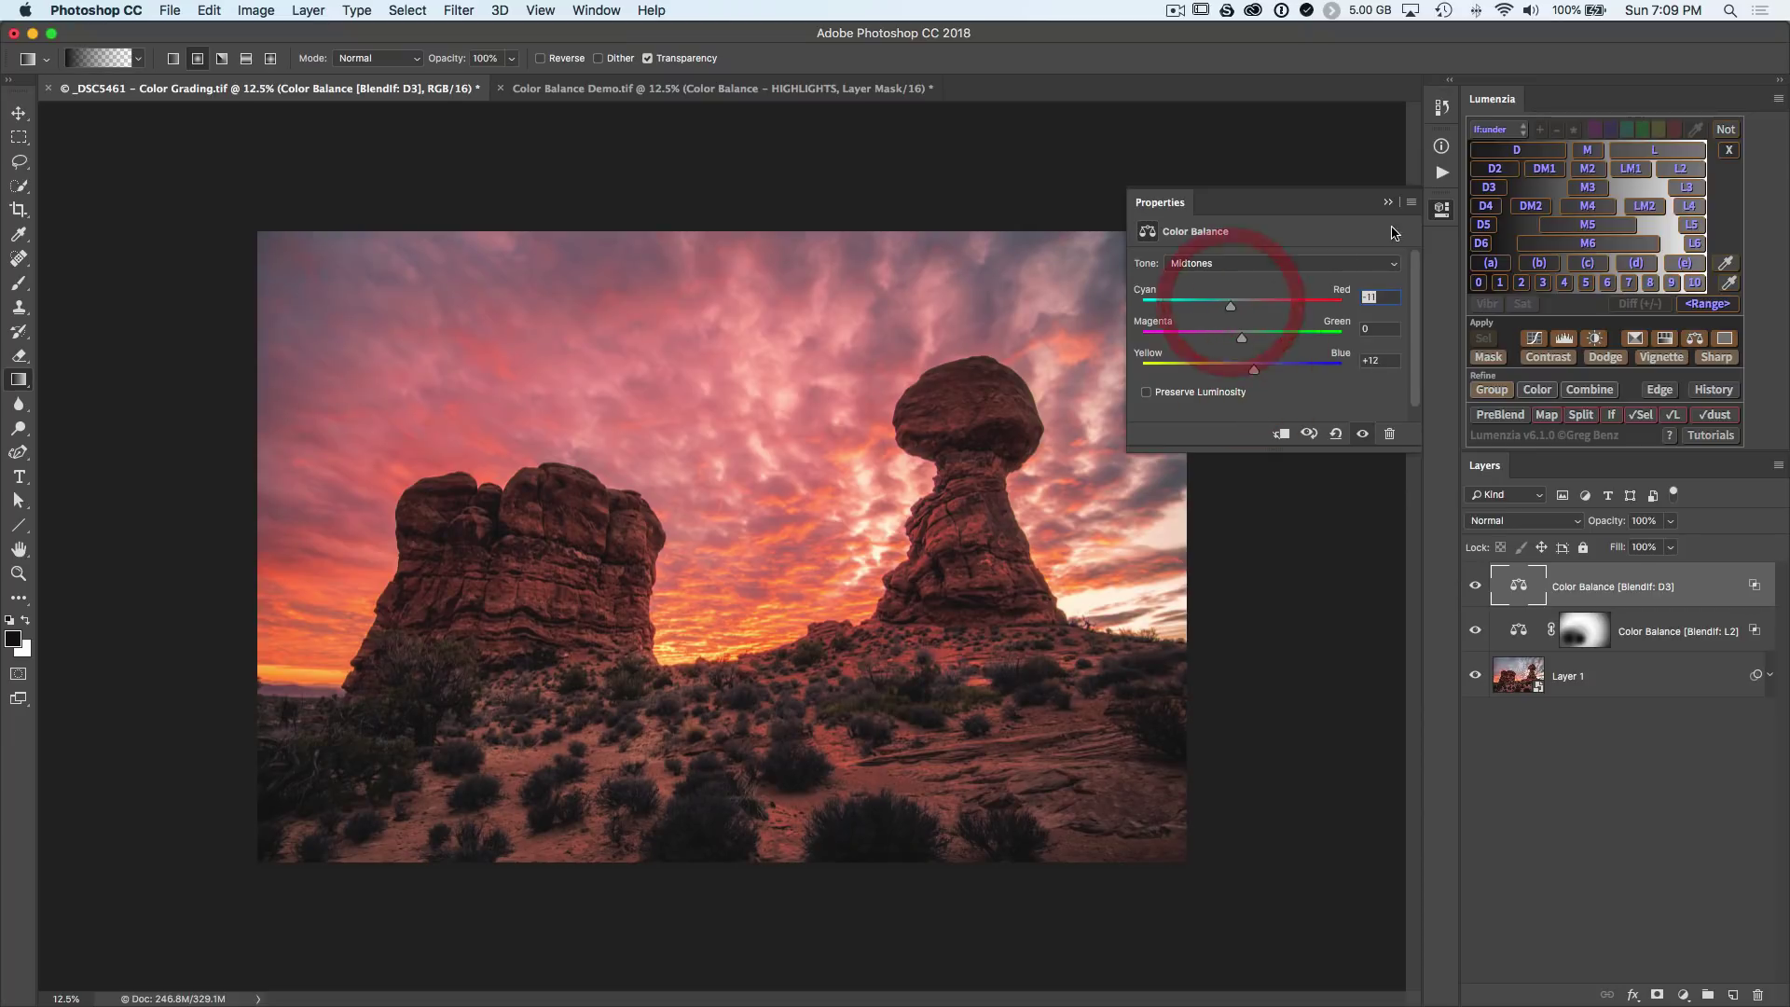
{"action": "left_click", "coordinate": [1441, 209]}
{"action": "left_click", "coordinate": [1474, 587]}
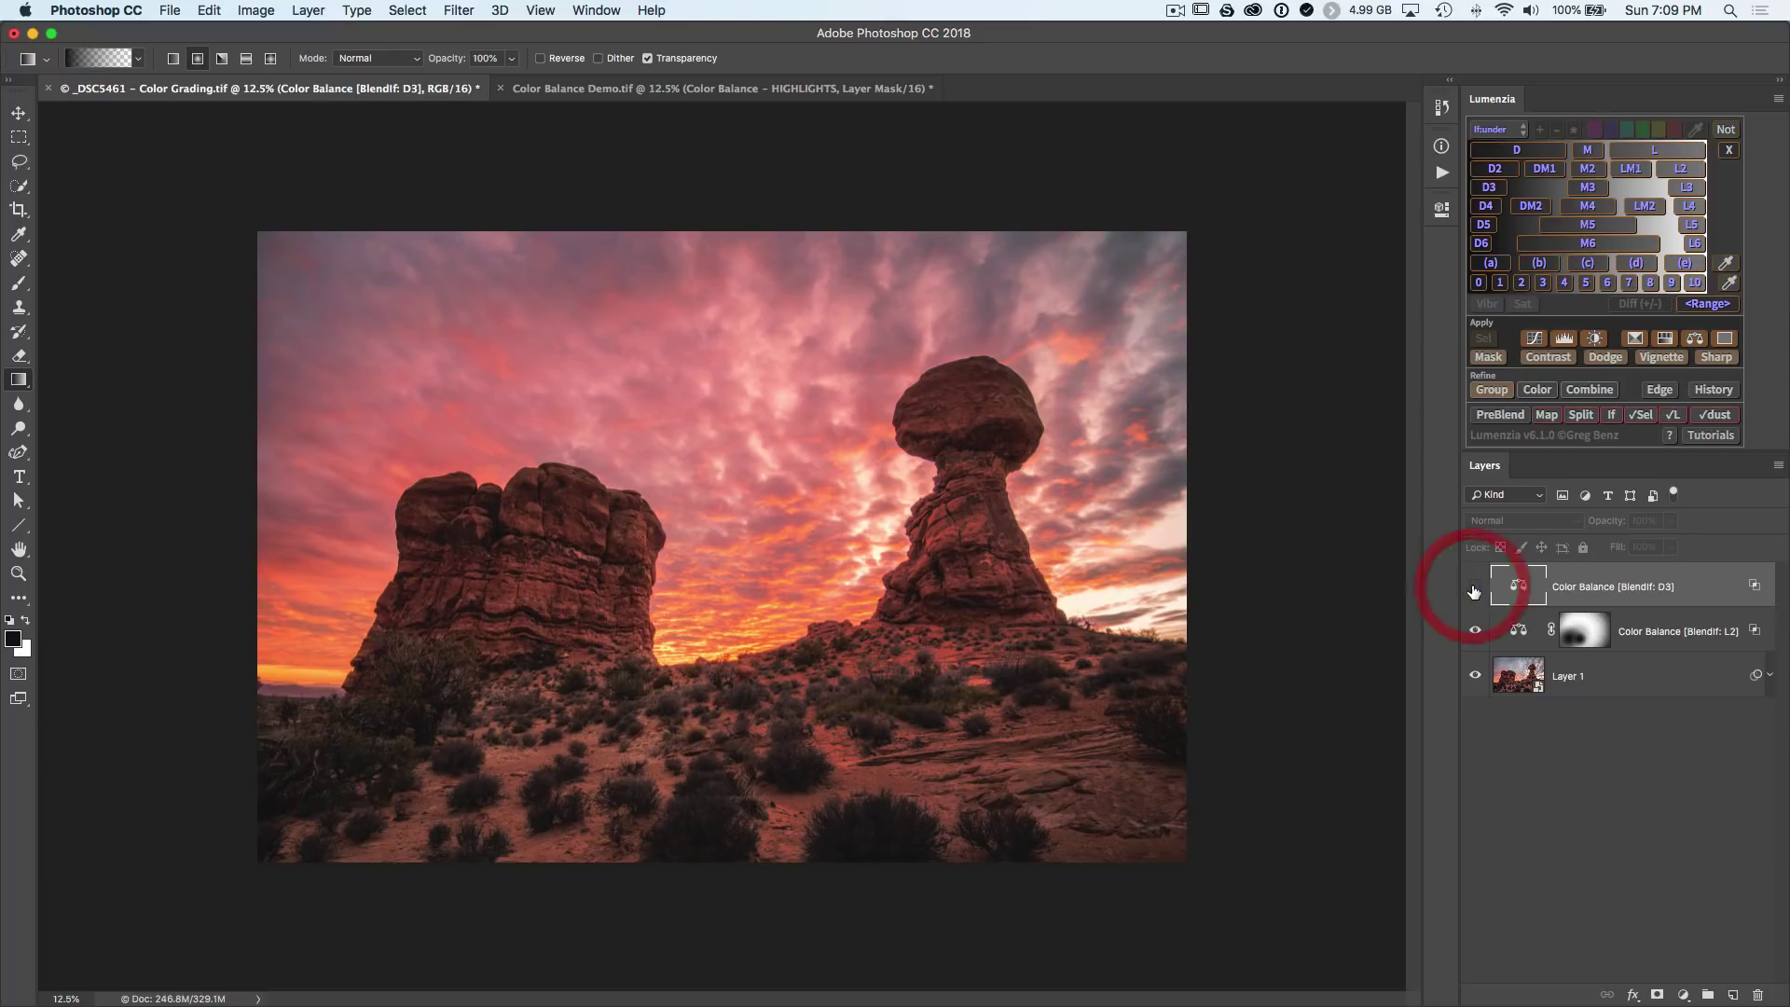
{"action": "left_click", "coordinate": [1472, 589]}
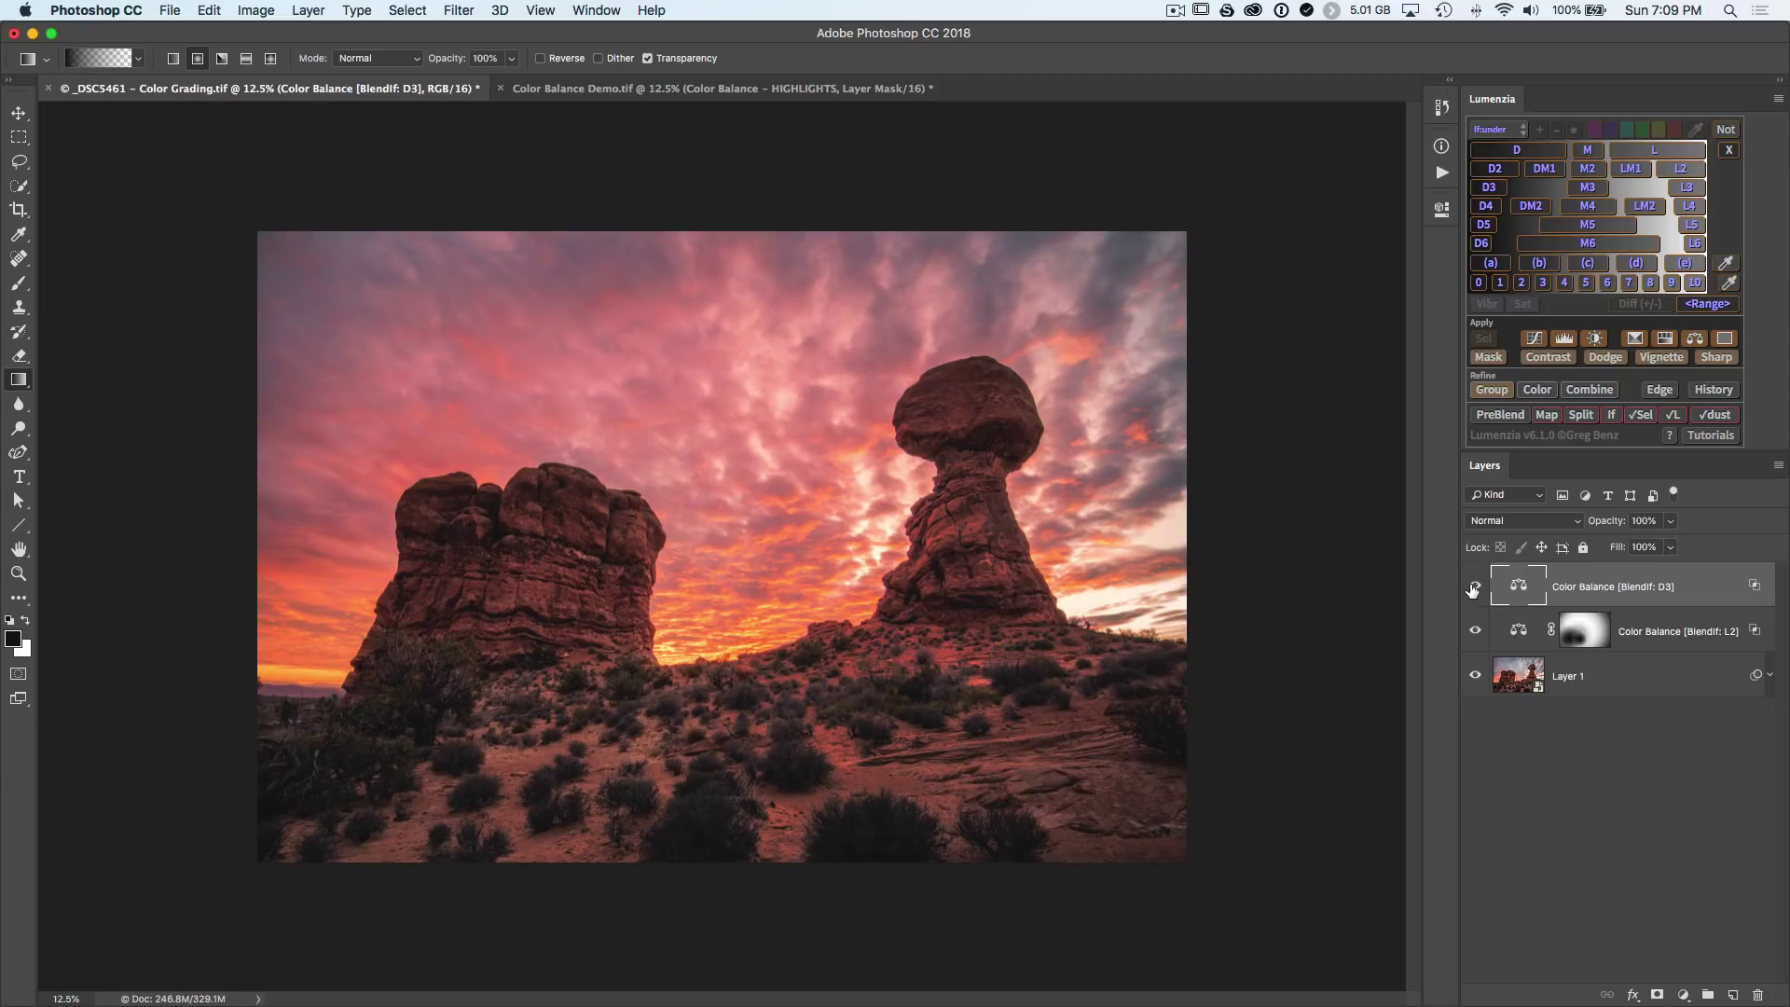
{"action": "left_click", "coordinate": [1474, 630]}
{"action": "left_click", "coordinate": [1476, 631]}
{"action": "left_click", "coordinate": [1475, 630]}
{"action": "left_click", "coordinate": [1475, 630]}
{"action": "left_click", "coordinate": [1475, 590]}
{"action": "left_click", "coordinate": [1476, 589]}
{"action": "left_click", "coordinate": [1475, 589]}
{"action": "left_click", "coordinate": [1476, 589]}
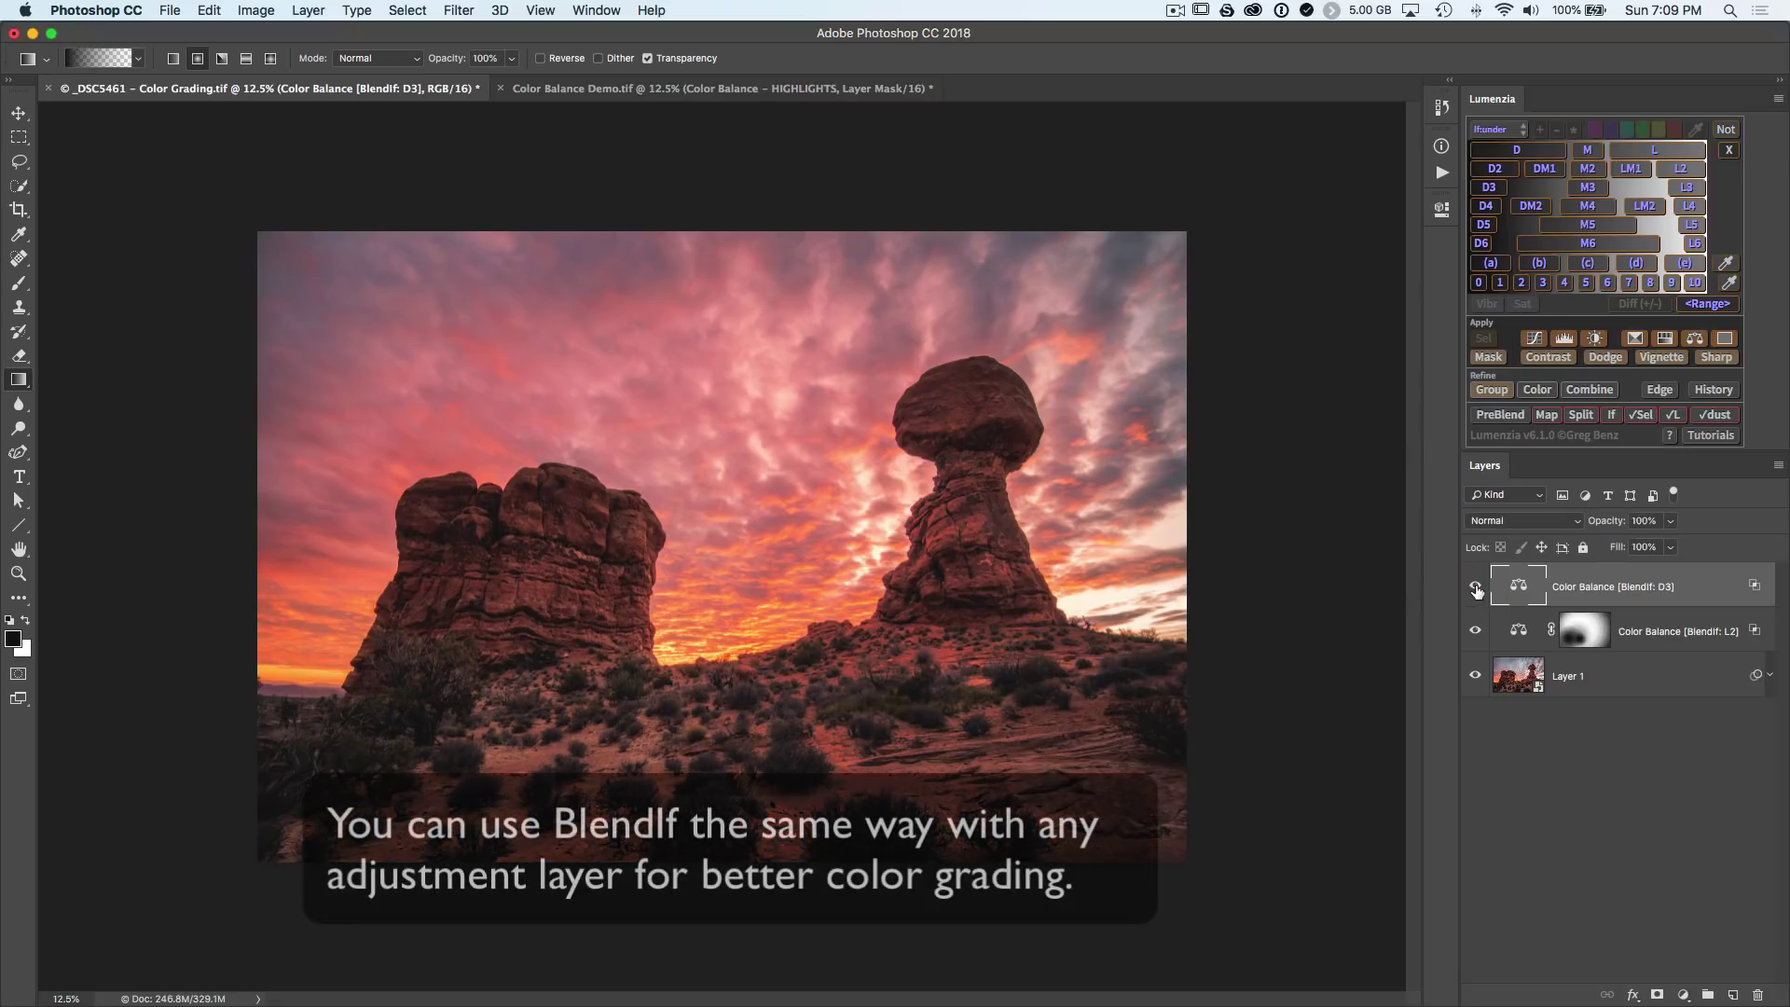